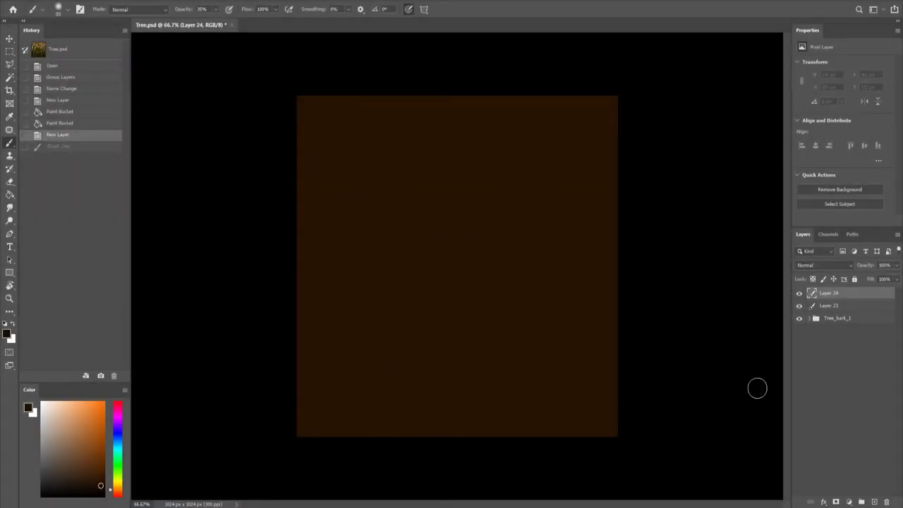
Choose a 60 px soft brush preset and paint a first faint stroke on the brown square.
{"action": "right_click", "coordinate": [313, 248]}
{"action": "mouse_move", "coordinate": [845, 247]}
{"action": "left_mouse_down"}
{"action": "mouse_move", "coordinate": [848, 353]}
{"action": "mouse_move", "coordinate": [873, 251]}
{"action": "left_mouse_up"}
{"action": "double_click", "coordinate": [621, 331]}
{"action": "right_click", "coordinate": [400, 235]}
{"action": "double_click", "coordinate": [639, 264]}
{"action": "left_click_drag", "start_coordinate": [639, 264], "coordinate": [461, 379]}
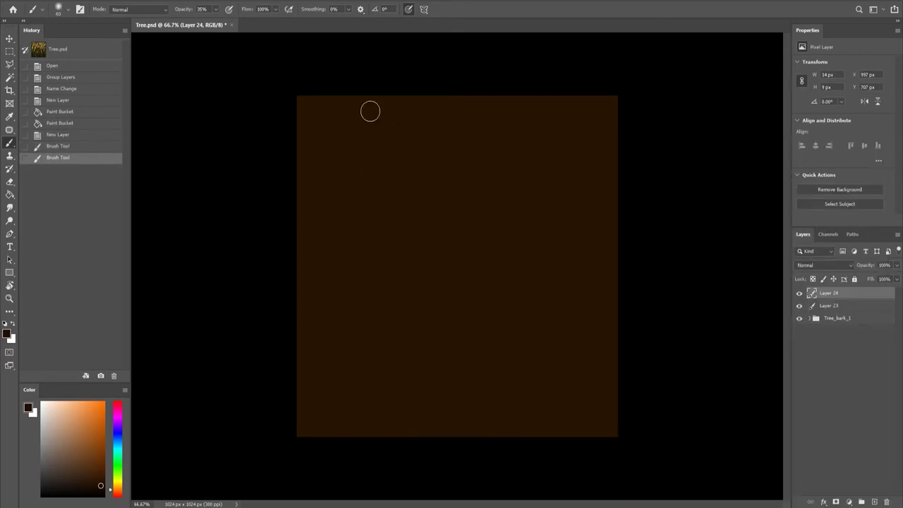
Tilt the canvas view about 45 degrees and paint faint streaks and dabs across the square.
{"action": "key", "text": "r"}
{"action": "left_click_drag", "start_coordinate": [364, 262], "coordinate": [571, 338]}
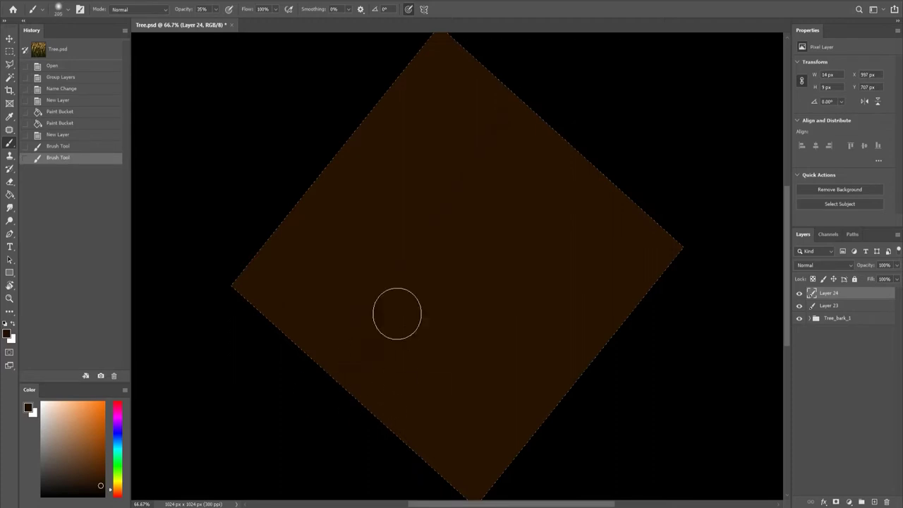
{"action": "left_click_drag", "start_coordinate": [364, 359], "coordinate": [377, 404]}
{"action": "left_click", "coordinate": [523, 277]}
{"action": "left_click", "coordinate": [419, 171]}
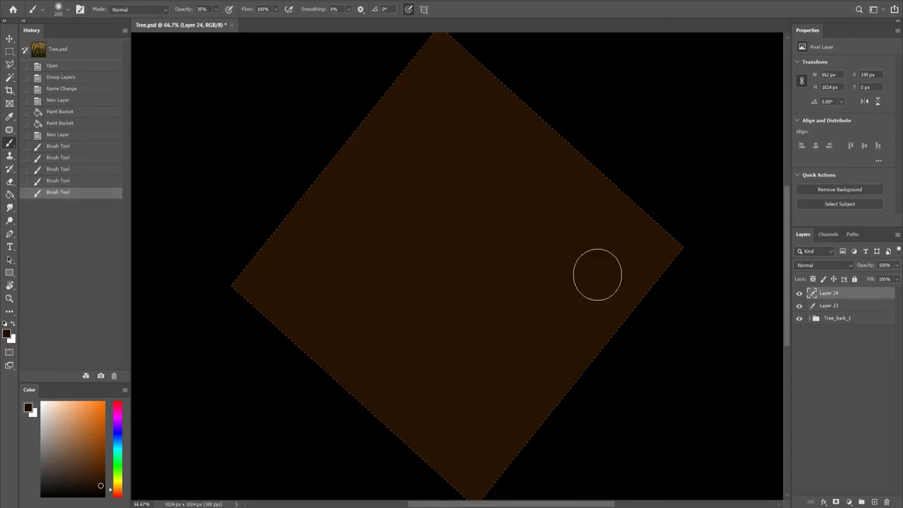
{"action": "left_click", "coordinate": [454, 305]}
{"action": "left_click", "coordinate": [369, 253]}
{"action": "left_click", "coordinate": [497, 272]}
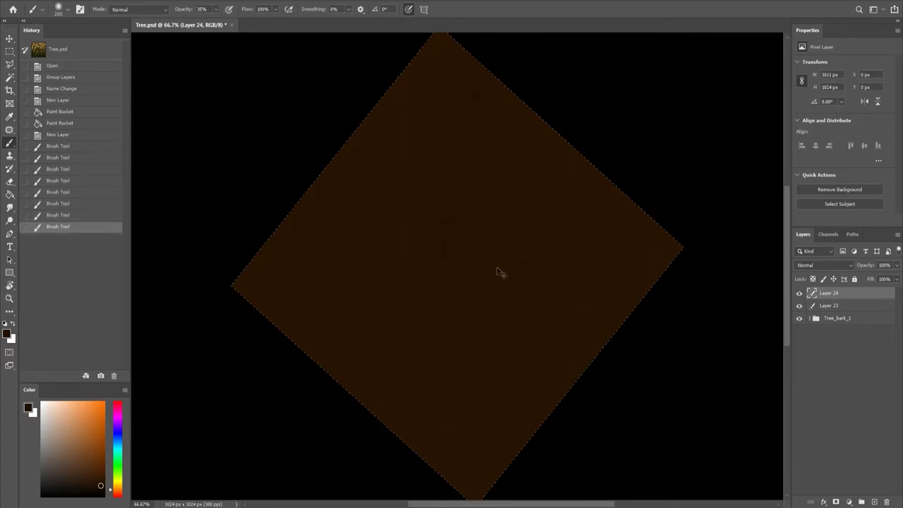
Undo a stroke, erase part of a faint stroke, and repaint it with the Brush.
{"action": "key", "text": "ctrl+z"}
{"action": "key", "text": "e"}
{"action": "left_click", "coordinate": [544, 328]}
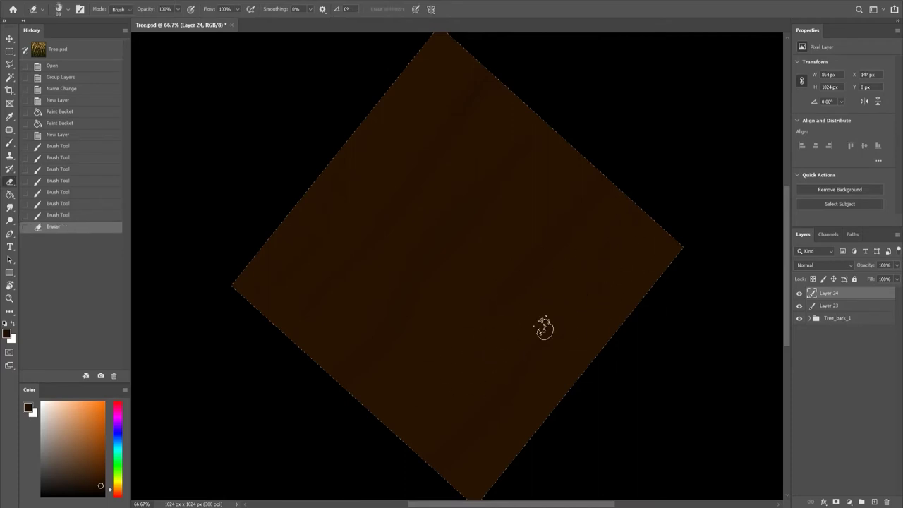
{"action": "left_click", "coordinate": [544, 328]}
{"action": "key", "text": "b"}
Paint faint strokes along the lower and lower-left edges up to the left corner.
{"action": "left_click", "coordinate": [567, 399]}
{"action": "left_click", "coordinate": [533, 416]}
{"action": "left_click", "coordinate": [498, 436]}
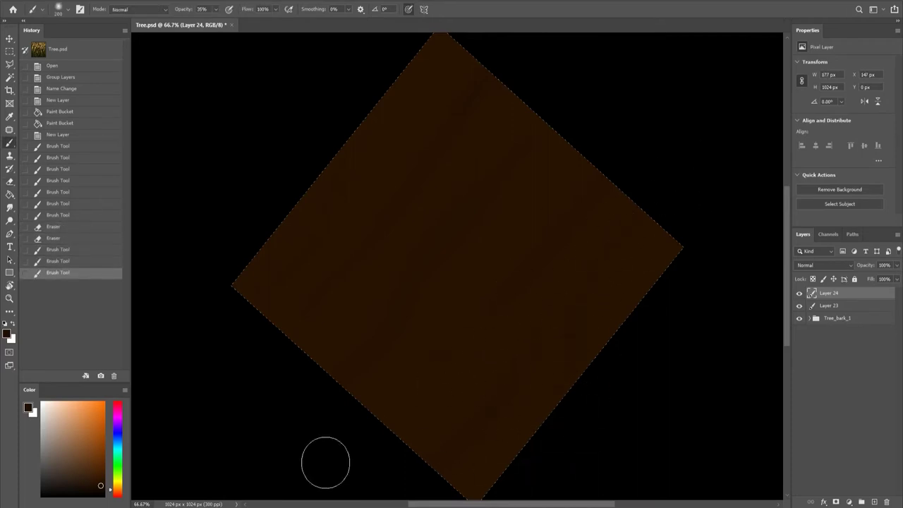
{"action": "left_click", "coordinate": [369, 409]}
{"action": "left_click", "coordinate": [323, 452]}
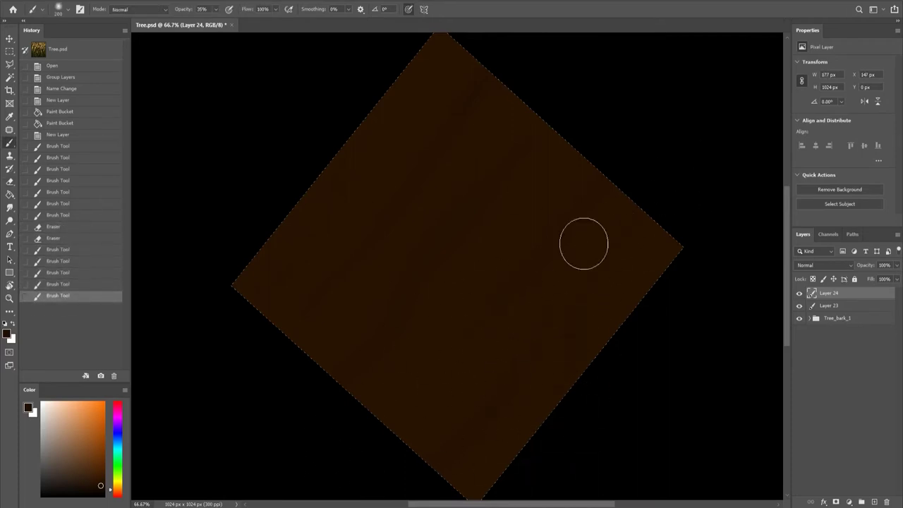
{"action": "left_click", "coordinate": [280, 400]}
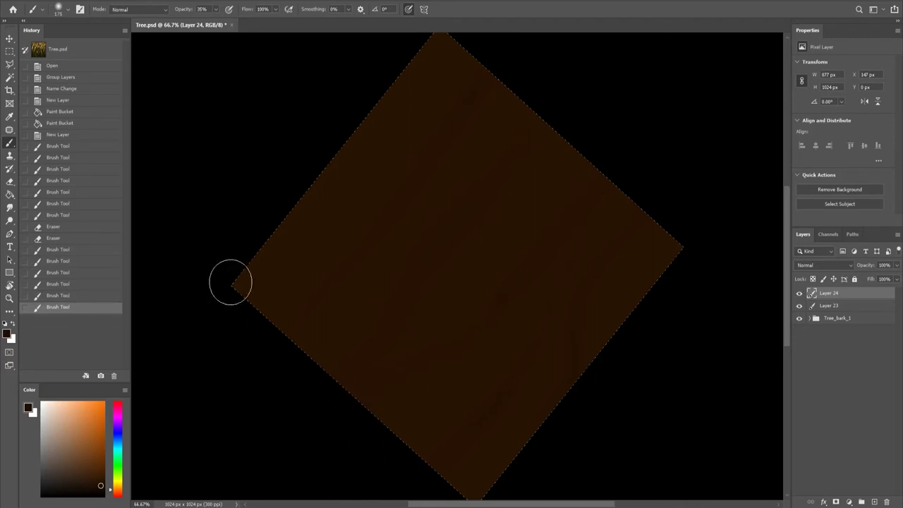
Dab faint paint near the left corner, add a last stroke, and reset the view upright.
{"action": "left_click", "coordinate": [238, 327]}
{"action": "left_click", "coordinate": [299, 277]}
{"action": "left_click", "coordinate": [268, 310]}
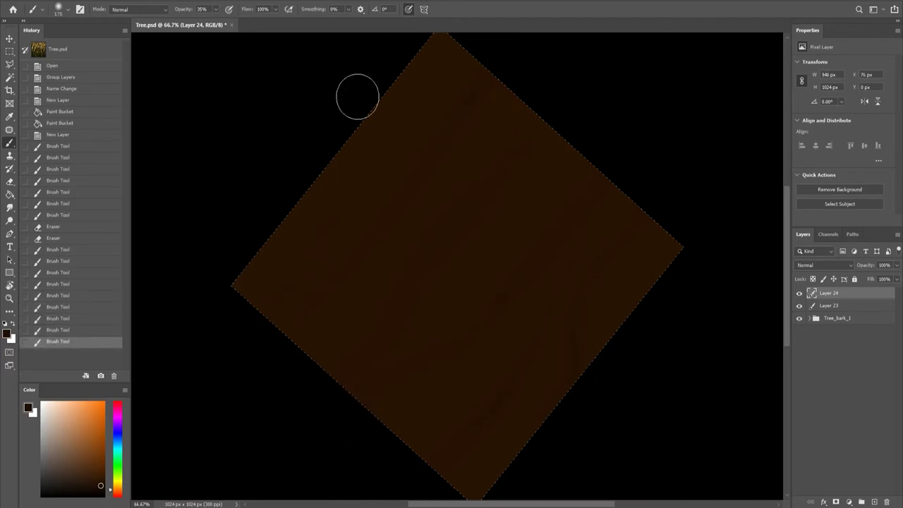
{"action": "left_click", "coordinate": [237, 348]}
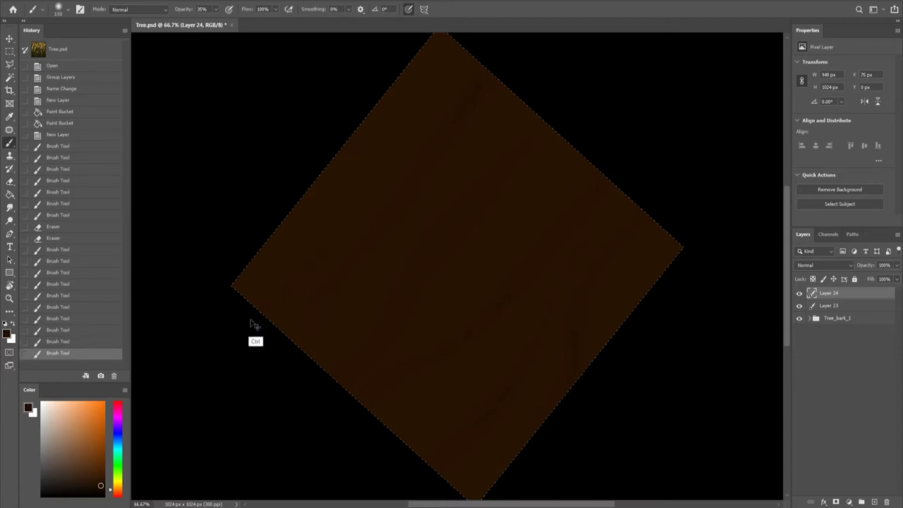
{"action": "left_click", "coordinate": [305, 260]}
{"action": "left_click", "coordinate": [394, 62]}
{"action": "key", "text": "r"}
{"action": "key", "text": "Escape"}
Paint a faint vertical grain stroke, then lighter brown streaks on the right with a 180 px brush.
{"action": "key", "text": "b"}
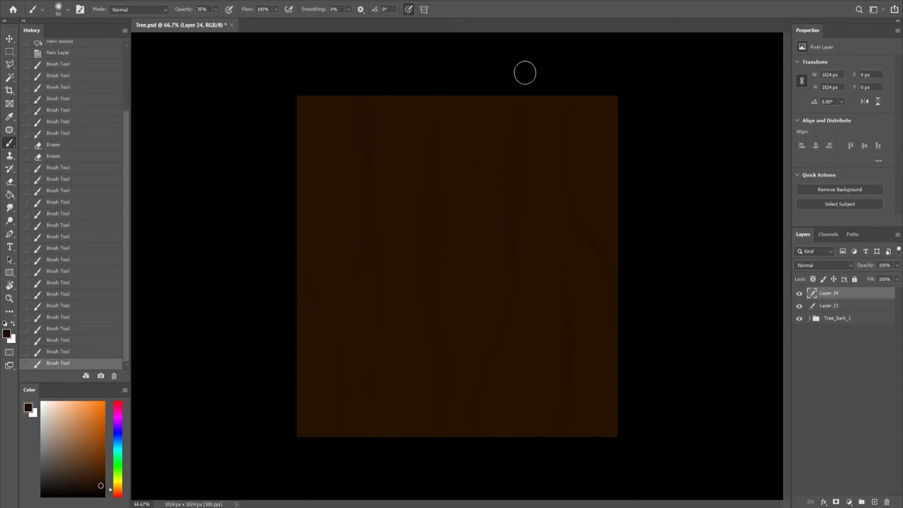
{"action": "left_click_drag", "start_coordinate": [442, 191], "coordinate": [443, 429]}
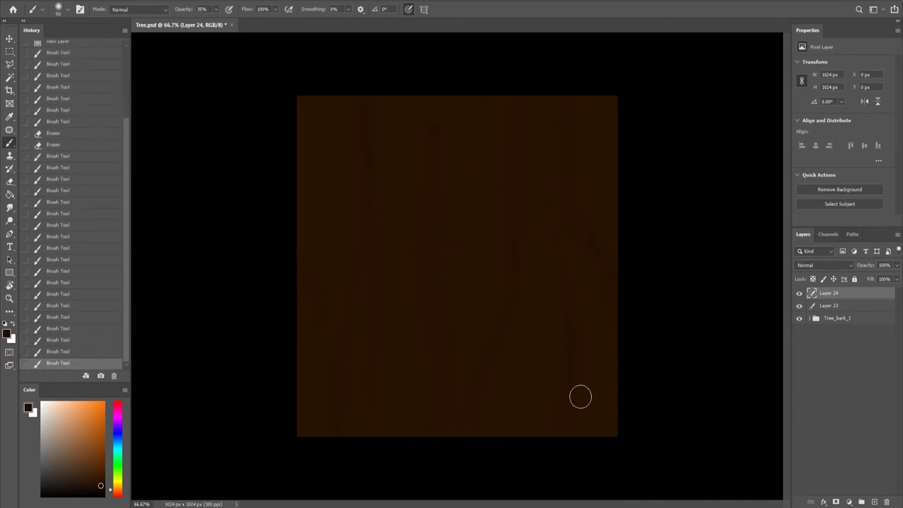
{"action": "mouse_move", "coordinate": [344, 356]}
{"action": "left_mouse_down"}
{"action": "mouse_move", "coordinate": [457, 405]}
{"action": "mouse_move", "coordinate": [384, 352]}
{"action": "left_mouse_up"}
{"action": "left_click", "coordinate": [97, 473]}
{"action": "key", "text": "bracketright"}
{"action": "key", "text": "bracketright"}
{"action": "key", "text": "bracketright"}
{"action": "left_click_drag", "start_coordinate": [533, 406], "coordinate": [566, 90]}
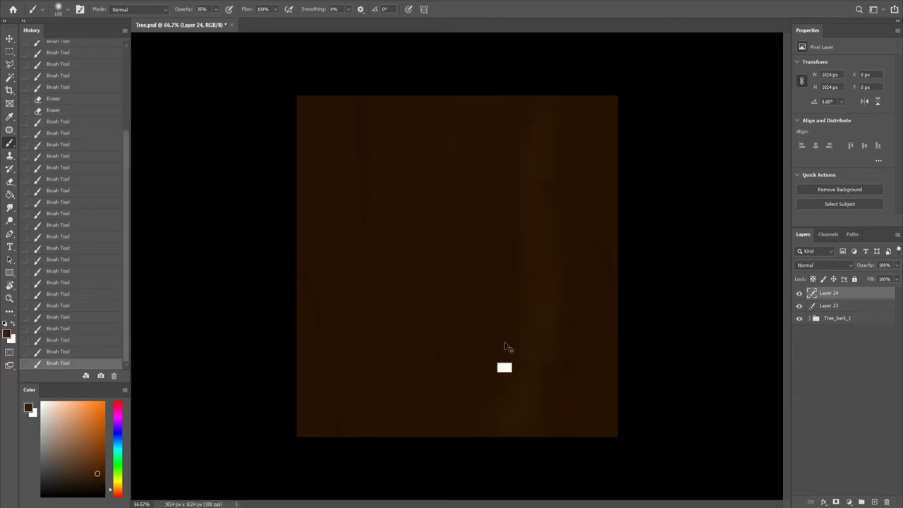
{"action": "mouse_move", "coordinate": [510, 358]}
{"action": "left_mouse_down"}
{"action": "mouse_move", "coordinate": [522, 381]}
{"action": "mouse_move", "coordinate": [554, 367]}
{"action": "left_mouse_up"}
Add more vertical grain strokes at 90 px and lighten the left edge at 200 px.
{"action": "key", "text": "bracketleft"}
{"action": "key", "text": "bracketleft"}
{"action": "key", "text": "bracketleft"}
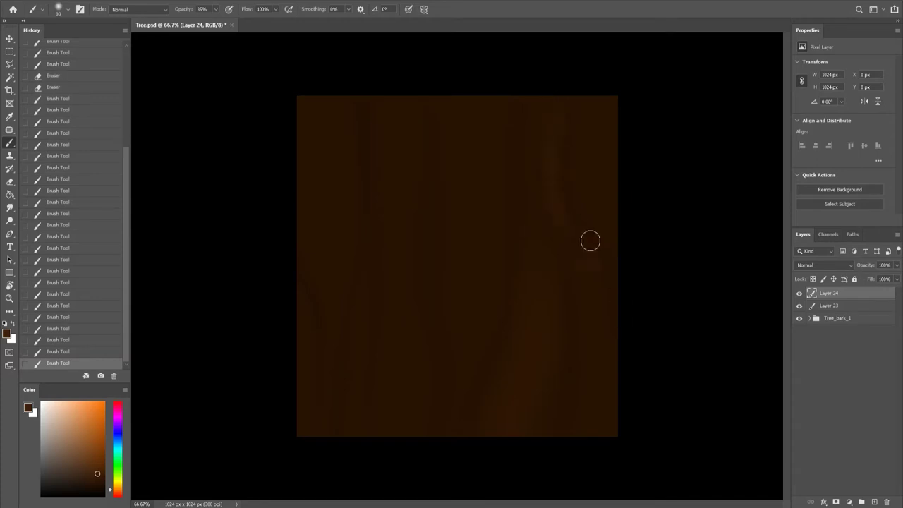
{"action": "left_click_drag", "start_coordinate": [551, 152], "coordinate": [596, 335]}
{"action": "left_click_drag", "start_coordinate": [342, 224], "coordinate": [362, 303]}
{"action": "key", "text": "bracketright"}
{"action": "key", "text": "bracketright"}
{"action": "key", "text": "bracketright"}
{"action": "key", "text": "bracketleft"}
{"action": "key", "text": "bracketleft"}
{"action": "key", "text": "bracketleft"}
{"action": "left_click_drag", "start_coordinate": [351, 232], "coordinate": [317, 116]}
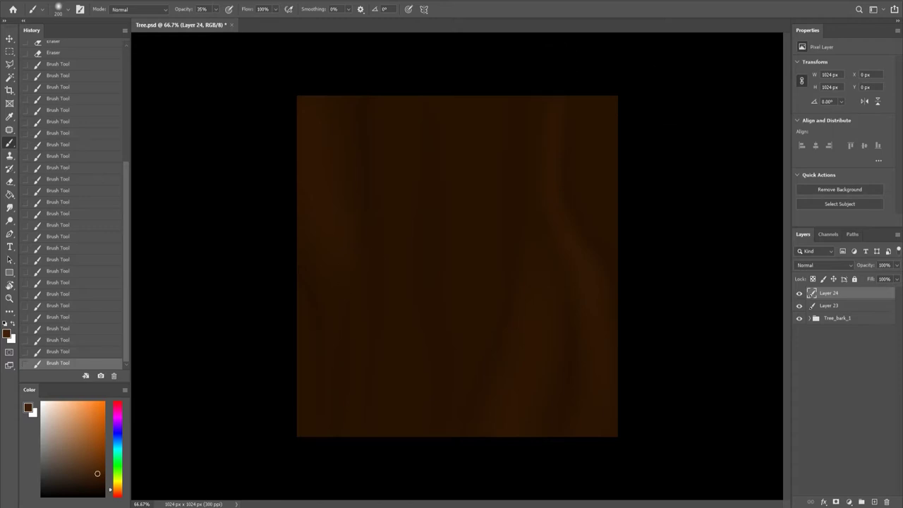
Paint a wide faint grain streak at about 175 px, sample a darker brown, and enable build-up painting.
{"action": "mouse_move", "coordinate": [464, 124]}
{"action": "left_mouse_down"}
{"action": "mouse_move", "coordinate": [474, 233]}
{"action": "mouse_move", "coordinate": [449, 434]}
{"action": "left_mouse_up"}
{"action": "key", "text": "bracketleft"}
{"action": "key", "text": "bracketleft"}
{"action": "key", "text": "bracketleft"}
{"action": "key", "text": "bracketright"}
{"action": "key", "text": "bracketright"}
{"action": "key", "text": "bracketright"}
{"action": "key", "text": "bracketright"}
{"action": "mouse_move", "coordinate": [397, 387]}
{"action": "left_mouse_down"}
{"action": "mouse_move", "coordinate": [402, 204]}
{"action": "mouse_move", "coordinate": [405, 357]}
{"action": "mouse_move", "coordinate": [388, 410]}
{"action": "left_mouse_up"}
{"action": "key", "text": "bracketleft"}
{"action": "key", "text": "bracketleft"}
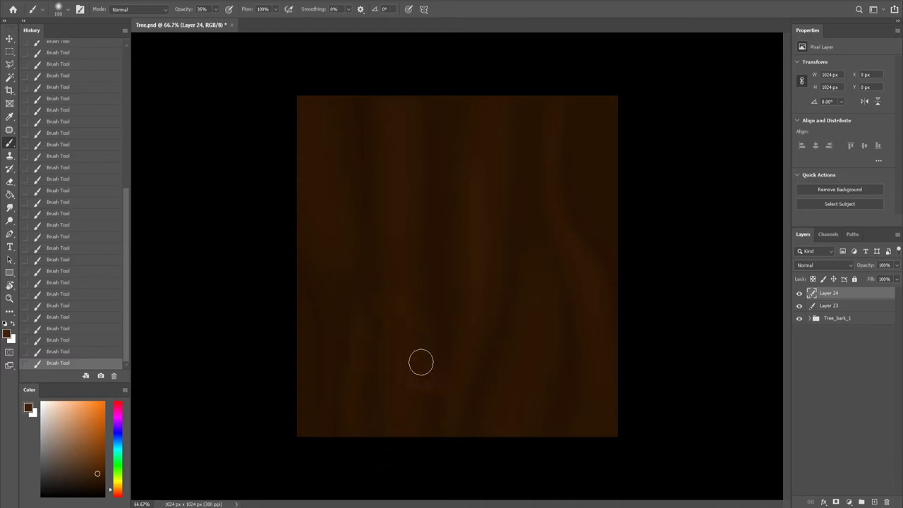
{"action": "left_click", "coordinate": [367, 162], "text": "alt"}
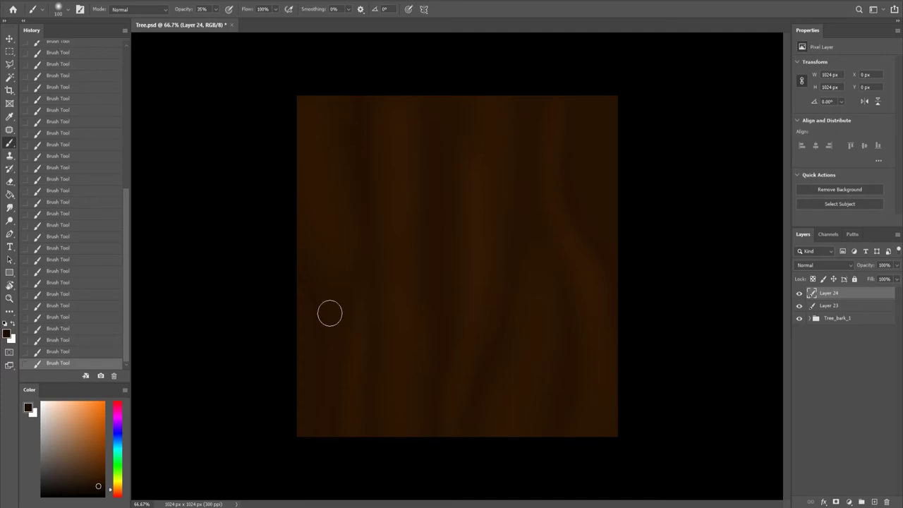
{"action": "left_click", "coordinate": [409, 9]}
Paint angled grain in a tilted view, comparing strokes with undo/redo, then return the view upright.
{"action": "key", "text": "r"}
{"action": "mouse_move", "coordinate": [439, 386]}
{"action": "left_mouse_down"}
{"action": "mouse_move", "coordinate": [552, 452]}
{"action": "mouse_move", "coordinate": [405, 304]}
{"action": "left_mouse_up"}
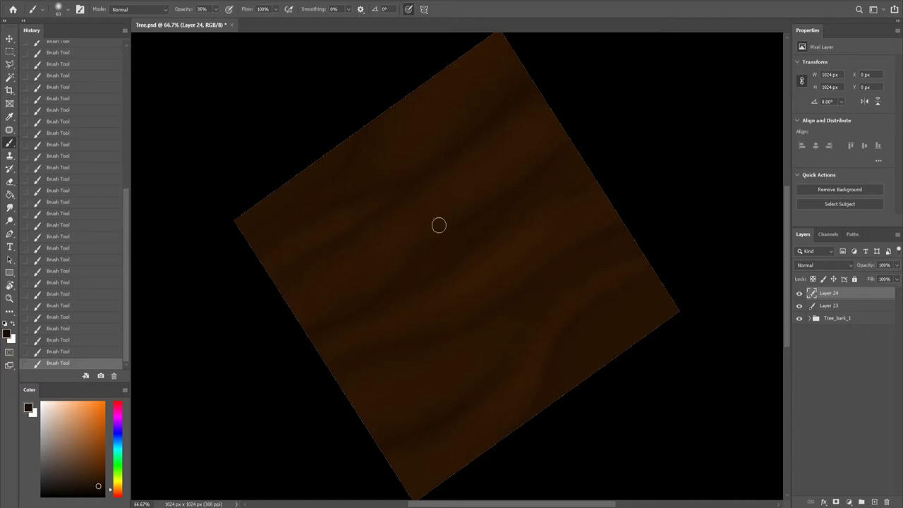
{"action": "key", "text": "ctrl+z"}
{"action": "key", "text": "ctrl+shift+z"}
{"action": "key", "text": "r"}
{"action": "left_click_drag", "start_coordinate": [521, 378], "coordinate": [618, 212]}
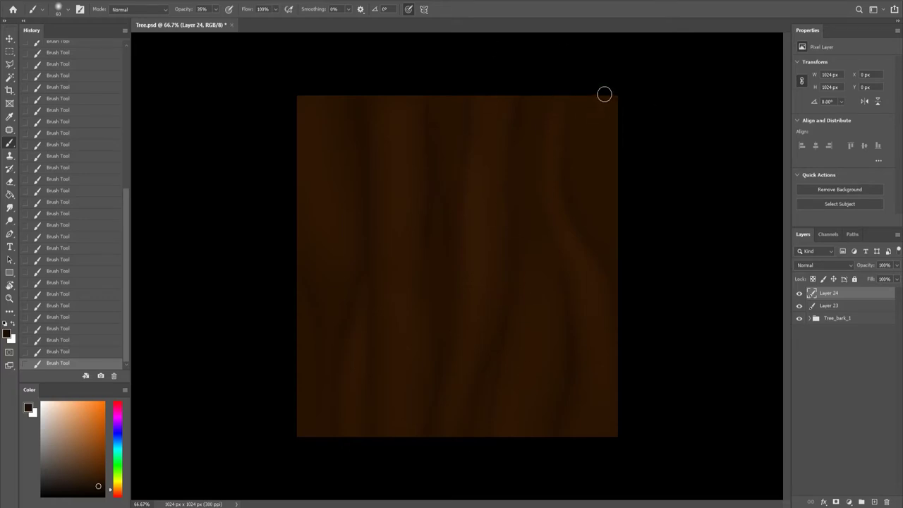
{"action": "key", "text": "ctrl+z"}
{"action": "key", "text": "ctrl+z"}
{"action": "key", "text": "ctrl+z"}
{"action": "key", "text": "shift+ctrl+z"}
{"action": "key", "text": "shift+ctrl+z"}
{"action": "key", "text": "shift+ctrl+z"}
Sample a slightly different brown at 175 px and step back and forth to compare the grain.
{"action": "key", "text": "]"}
{"action": "key", "text": "]"}
{"action": "key", "text": "]"}
{"action": "left_click", "coordinate": [407, 166], "text": "alt"}
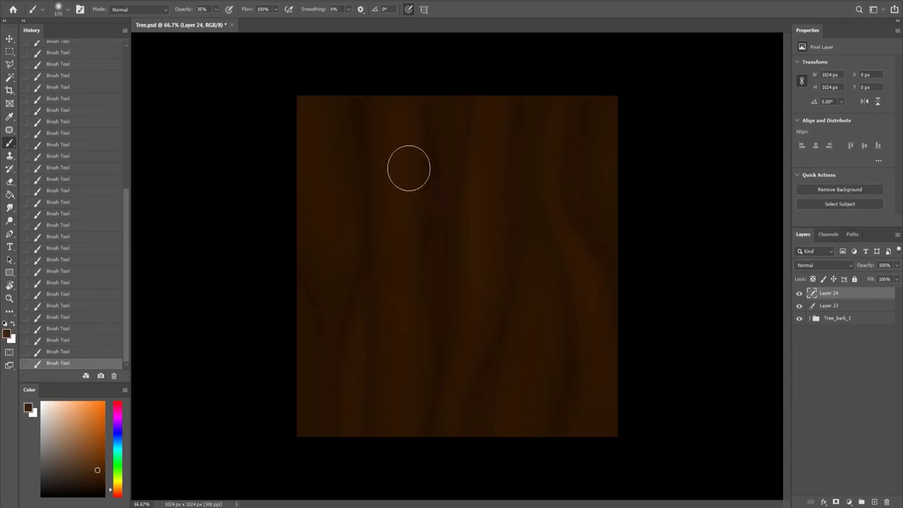
{"action": "key", "text": "ctrl+z"}
{"action": "key", "text": "ctrl+z"}
{"action": "key", "text": "ctrl+z"}
{"action": "key", "text": "shift+ctrl+z"}
{"action": "key", "text": "shift+ctrl+z"}
{"action": "key", "text": "shift+ctrl+z"}
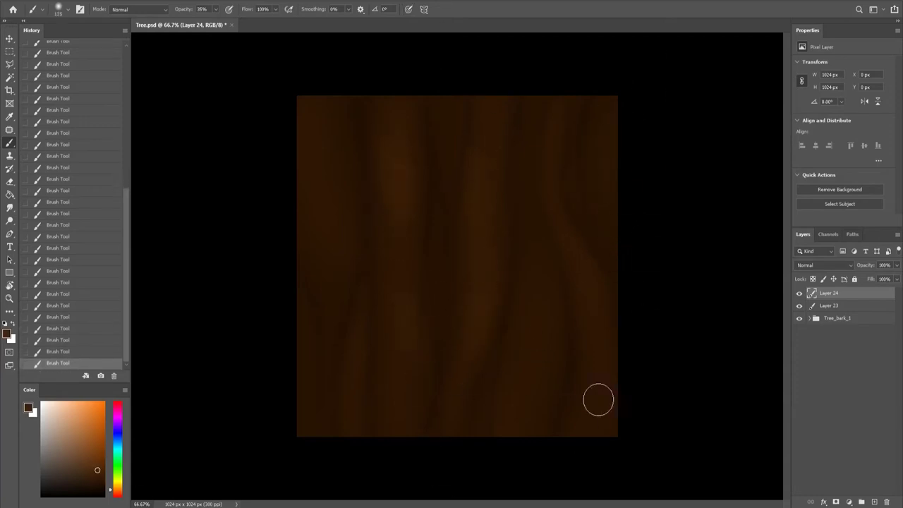
{"action": "key", "text": "ctrl+z"}
{"action": "key", "text": "ctrl+z"}
{"action": "key", "text": "shift+ctrl+z"}
{"action": "key", "text": "shift+ctrl+z"}
Check the layer's visibility and apply the 512 px wrap-around Offset filter.
{"action": "left_click", "coordinate": [799, 294]}
{"action": "left_click", "coordinate": [800, 295]}
{"action": "left_click", "coordinate": [141, 1]}
{"action": "left_click", "coordinate": [99, 235]}
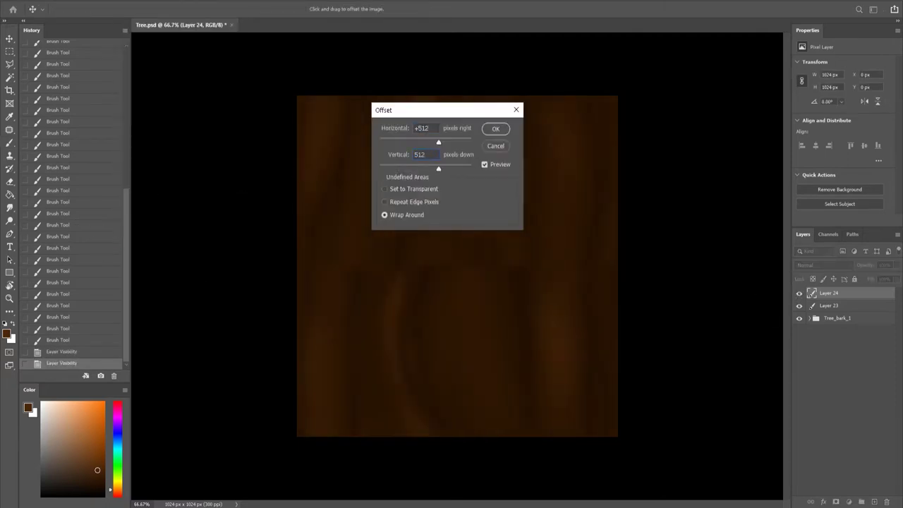
{"action": "key", "text": "Return"}
Paint blending grain strokes over the exposed seam, undoing unsuccessful ones.
{"action": "left_click_drag", "start_coordinate": [496, 170], "coordinate": [379, 351]}
{"action": "key", "text": "ctrl+z"}
{"action": "key", "text": "ctrl+z"}
{"action": "key", "text": "ctrl+z"}
{"action": "right_click", "coordinate": [424, 282]}
{"action": "key", "text": "Escape"}
{"action": "mouse_move", "coordinate": [447, 244]}
{"action": "left_mouse_down"}
{"action": "mouse_move", "coordinate": [403, 258]}
{"action": "mouse_move", "coordinate": [349, 332]}
{"action": "mouse_move", "coordinate": [360, 290]}
{"action": "mouse_move", "coordinate": [393, 303]}
{"action": "mouse_move", "coordinate": [374, 254]}
{"action": "left_mouse_up"}
{"action": "left_click_drag", "start_coordinate": [374, 254], "coordinate": [354, 209]}
{"action": "mouse_move", "coordinate": [366, 279]}
{"action": "left_mouse_down"}
{"action": "mouse_move", "coordinate": [346, 278]}
{"action": "mouse_move", "coordinate": [489, 262]}
{"action": "mouse_move", "coordinate": [540, 364]}
{"action": "left_mouse_up"}
{"action": "key", "text": "ctrl+z"}
{"action": "key", "text": "ctrl+z"}
{"action": "key", "text": "ctrl+z"}
Repaint the seam area with further grain strokes, undoing the ones that don't blend.
{"action": "left_click_drag", "start_coordinate": [472, 329], "coordinate": [444, 339]}
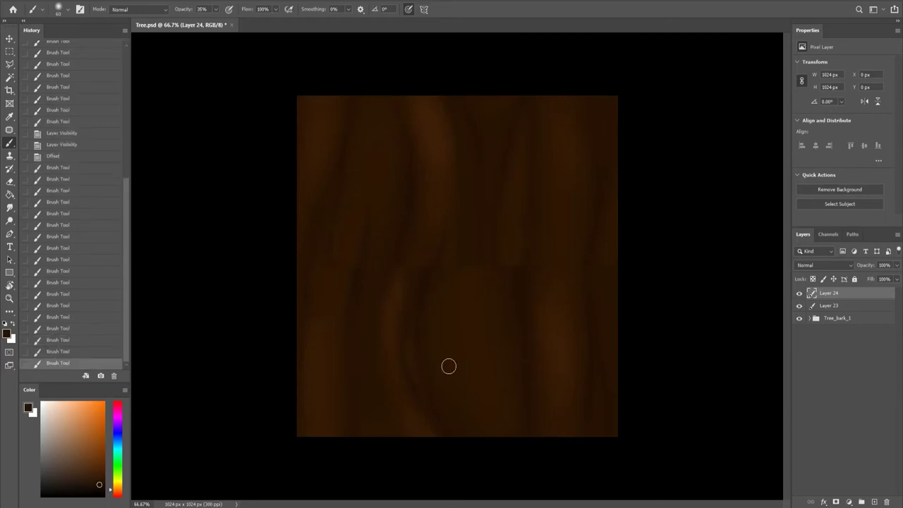
{"action": "mouse_move", "coordinate": [482, 287]}
{"action": "left_mouse_down"}
{"action": "mouse_move", "coordinate": [501, 177]}
{"action": "mouse_move", "coordinate": [337, 288]}
{"action": "mouse_move", "coordinate": [330, 258]}
{"action": "left_mouse_up"}
{"action": "key", "text": "ctrl+z"}
{"action": "key", "text": "ctrl+z"}
{"action": "key", "text": "ctrl+z"}
{"action": "left_click_drag", "start_coordinate": [468, 168], "coordinate": [465, 162]}
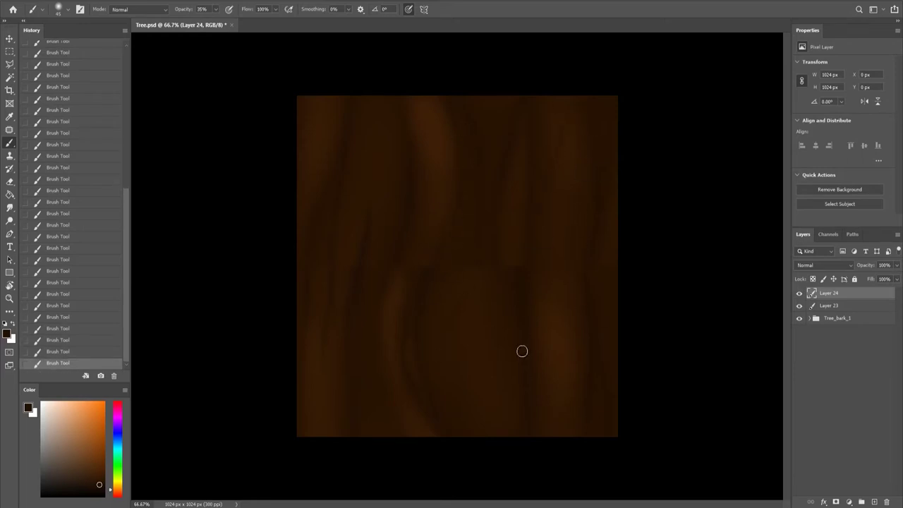
{"action": "key", "text": "ctrl+z"}
{"action": "key", "text": "ctrl+z"}
{"action": "key", "text": "ctrl+z"}
{"action": "key", "text": "ctrl+z"}
{"action": "key", "text": "ctrl+z"}
{"action": "left_click_drag", "start_coordinate": [361, 219], "coordinate": [371, 214]}
Sample browns from the canvas and paint a light curved grain stroke toward the top at 125 px.
{"action": "left_click", "coordinate": [421, 245], "text": "alt"}
{"action": "key", "text": "bracketright"}
{"action": "key", "text": "bracketright"}
{"action": "key", "text": "bracketright"}
{"action": "left_click", "coordinate": [519, 381], "text": "alt"}
{"action": "left_click_drag", "start_coordinate": [398, 318], "coordinate": [426, 142]}
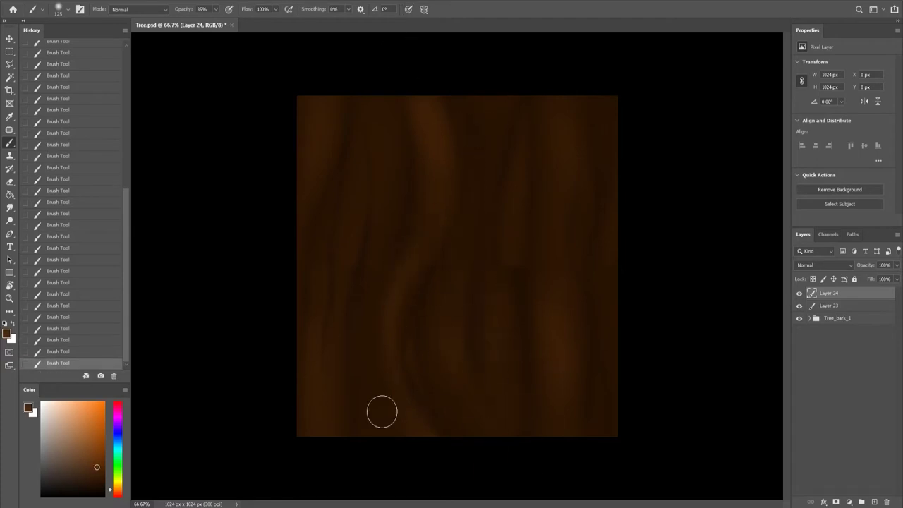
{"action": "key", "text": "shift+b"}
{"action": "right_click", "coordinate": [405, 374]}
{"action": "key", "text": "Return"}
Smudge the grain on the left with the Mixer Brush, undo it, and reset the view upright.
{"action": "mouse_move", "coordinate": [413, 306]}
{"action": "left_mouse_down"}
{"action": "mouse_move", "coordinate": [421, 275]}
{"action": "mouse_move", "coordinate": [355, 323]}
{"action": "left_mouse_up"}
{"action": "left_click_drag", "start_coordinate": [353, 198], "coordinate": [313, 337]}
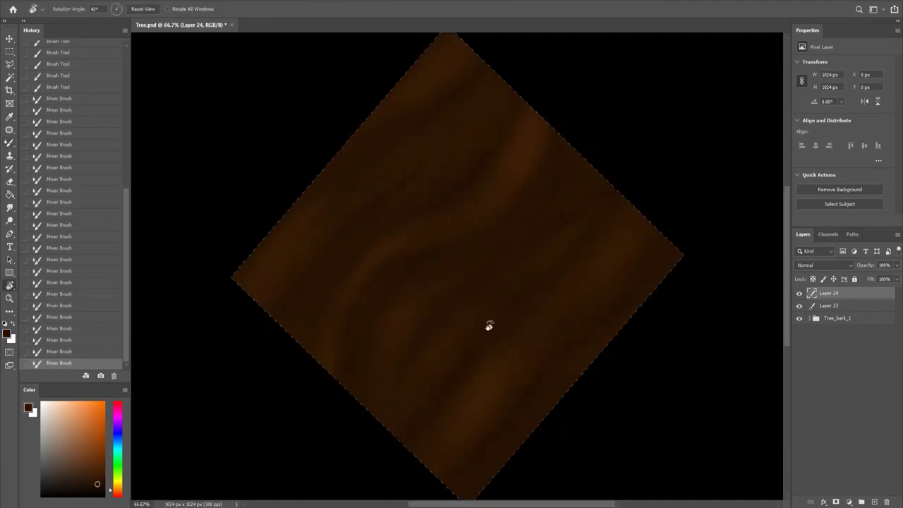
{"action": "key", "text": "ctrl+z"}
{"action": "key", "text": "ctrl+z"}
{"action": "key", "text": "ctrl+z"}
{"action": "key", "text": "Escape"}
{"action": "key", "text": "shift+b"}
Paint light grain strokes across the center and darker vertical grain in the upper right.
{"action": "left_click", "coordinate": [516, 298]}
{"action": "left_click", "coordinate": [452, 324]}
{"action": "key", "text": "bracketleft"}
{"action": "key", "text": "bracketleft"}
{"action": "key", "text": "bracketleft"}
{"action": "left_click_drag", "start_coordinate": [496, 151], "coordinate": [491, 197]}
{"action": "left_click_drag", "start_coordinate": [491, 284], "coordinate": [484, 268]}
{"action": "mouse_move", "coordinate": [543, 281]}
{"action": "left_mouse_down"}
{"action": "mouse_move", "coordinate": [515, 298]}
{"action": "mouse_move", "coordinate": [554, 296]}
{"action": "mouse_move", "coordinate": [574, 268]}
{"action": "mouse_move", "coordinate": [590, 108]}
{"action": "mouse_move", "coordinate": [580, 168]}
{"action": "left_mouse_up"}
Sample several darker browns from the wood and enlarge the brush to 100.
{"action": "left_click", "coordinate": [357, 233], "text": "alt"}
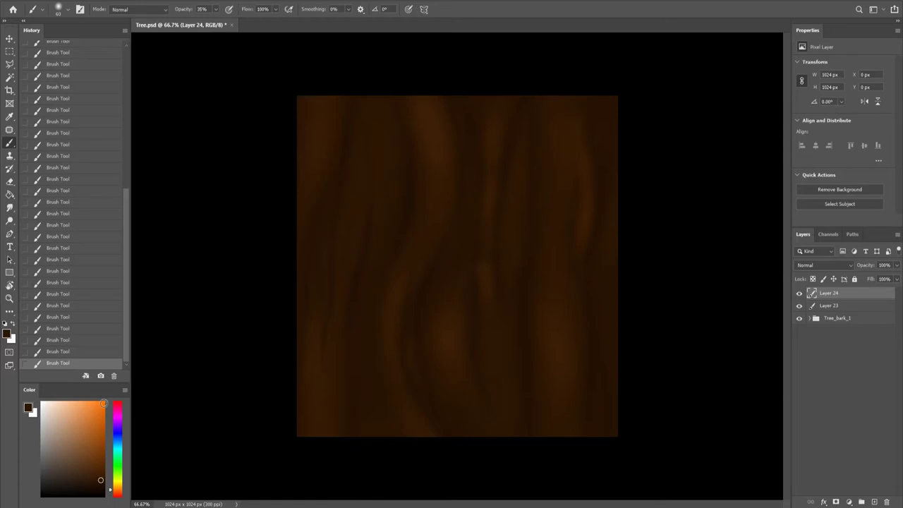
{"action": "left_click", "coordinate": [414, 323], "text": "alt"}
{"action": "key", "text": "bracketright"}
{"action": "key", "text": "bracketright"}
{"action": "key", "text": "bracketright"}
{"action": "left_click", "coordinate": [413, 193], "text": "alt"}
{"action": "left_click", "coordinate": [539, 302], "text": "alt"}
Re-apply the Offset filter and blend the new seams with a brown grain stroke.
{"action": "left_click", "coordinate": [538, 306], "text": "alt"}
{"action": "left_click", "coordinate": [581, 290], "text": "alt"}
{"action": "left_click", "coordinate": [149, 1]}
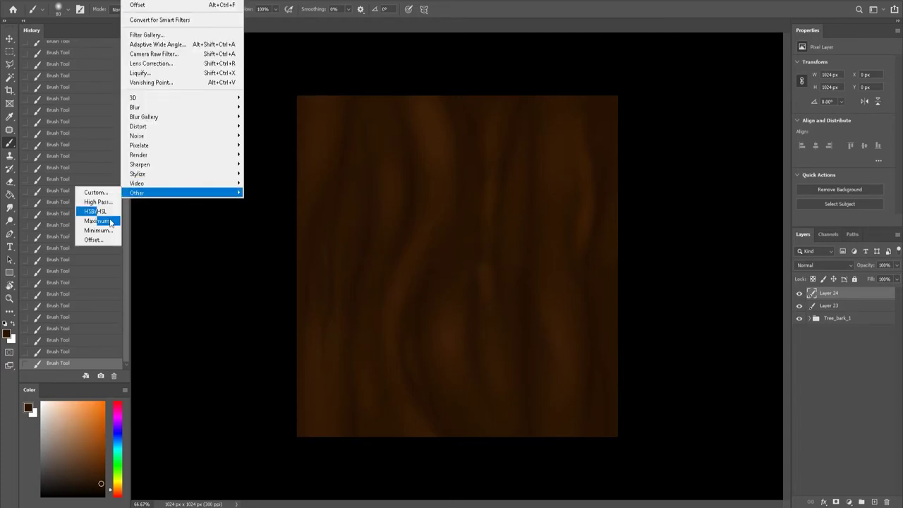
{"action": "left_click", "coordinate": [92, 239]}
{"action": "left_click", "coordinate": [496, 127]}
{"action": "mouse_move", "coordinate": [436, 154]}
{"action": "left_mouse_down"}
{"action": "mouse_move", "coordinate": [407, 379]}
{"action": "mouse_move", "coordinate": [402, 331]}
{"action": "mouse_move", "coordinate": [487, 393]}
{"action": "mouse_move", "coordinate": [486, 102]}
{"action": "mouse_move", "coordinate": [482, 174]}
{"action": "mouse_move", "coordinate": [319, 215]}
{"action": "mouse_move", "coordinate": [502, 311]}
{"action": "mouse_move", "coordinate": [606, 338]}
{"action": "left_mouse_up"}
Sample a lighter brown and paint light vertical streaks near the right edge with a 70 px brush.
{"action": "left_click", "coordinate": [542, 302], "text": "alt"}
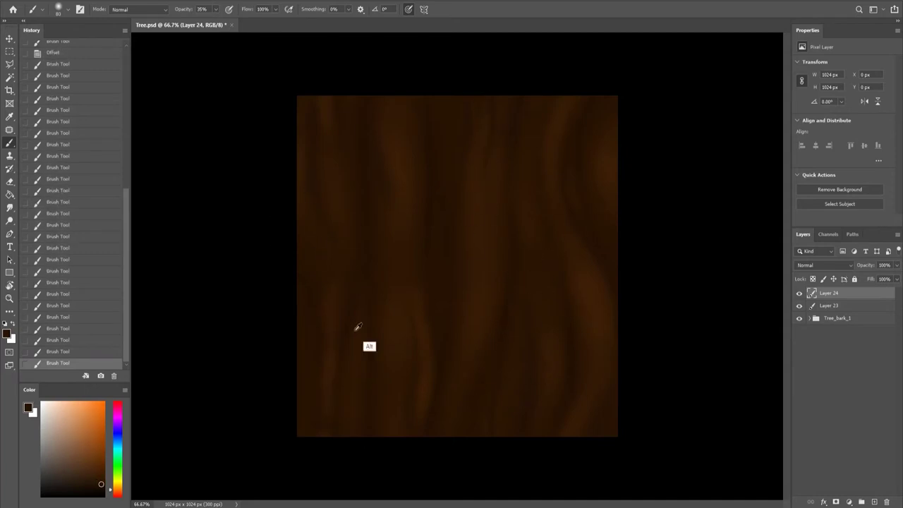
{"action": "mouse_move", "coordinate": [420, 214]}
{"action": "left_mouse_down"}
{"action": "mouse_move", "coordinate": [489, 268]}
{"action": "mouse_move", "coordinate": [492, 211]}
{"action": "left_mouse_up"}
{"action": "key", "text": "bracketright"}
{"action": "left_click_drag", "start_coordinate": [484, 254], "coordinate": [476, 304]}
{"action": "left_click_drag", "start_coordinate": [476, 303], "coordinate": [468, 354]}
{"action": "key", "text": "ctrl+z"}
{"action": "key", "text": "ctrl+z"}
{"action": "key", "text": "bracketleft"}
{"action": "key", "text": "bracketleft"}
{"action": "key", "text": "bracketleft"}
{"action": "left_click_drag", "start_coordinate": [503, 146], "coordinate": [498, 258]}
{"action": "left_click_drag", "start_coordinate": [496, 141], "coordinate": [501, 260]}
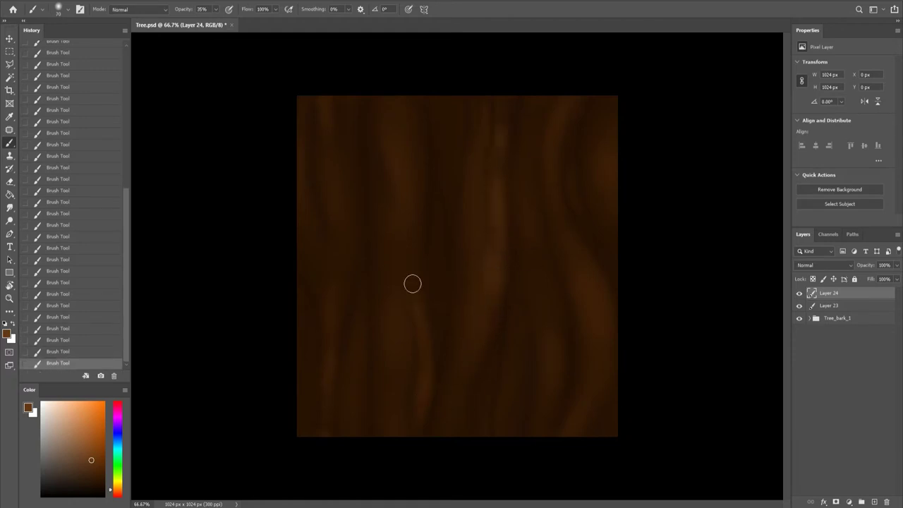
Paint a light streak in the upper right with a ~50 px brush, comparing it via undo/redo.
{"action": "key", "text": "bracketleft"}
{"action": "key", "text": "bracketleft"}
{"action": "mouse_move", "coordinate": [569, 157]}
{"action": "left_mouse_down"}
{"action": "mouse_move", "coordinate": [597, 238]}
{"action": "mouse_move", "coordinate": [572, 177]}
{"action": "mouse_move", "coordinate": [591, 117]}
{"action": "mouse_move", "coordinate": [580, 182]}
{"action": "left_mouse_up"}
{"action": "key", "text": "ctrl+z"}
{"action": "key", "text": "ctrl+shift+z"}
{"action": "key", "text": "ctrl+z"}
{"action": "key", "text": "ctrl+shift+z"}
{"action": "key", "text": "ctrl+z"}
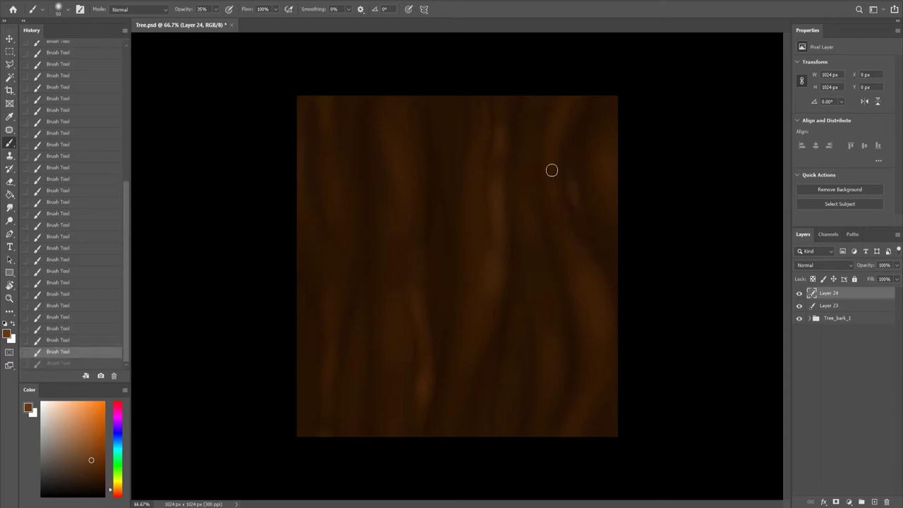
{"action": "key", "text": "ctrl+z"}
{"action": "key", "text": "ctrl+shift+z"}
{"action": "key", "text": "ctrl+shift+z"}
Toggle the last grain stroke on and off with undo/redo to compare the result.
{"action": "key", "text": "ctrl+z"}
{"action": "key", "text": "ctrl+z"}
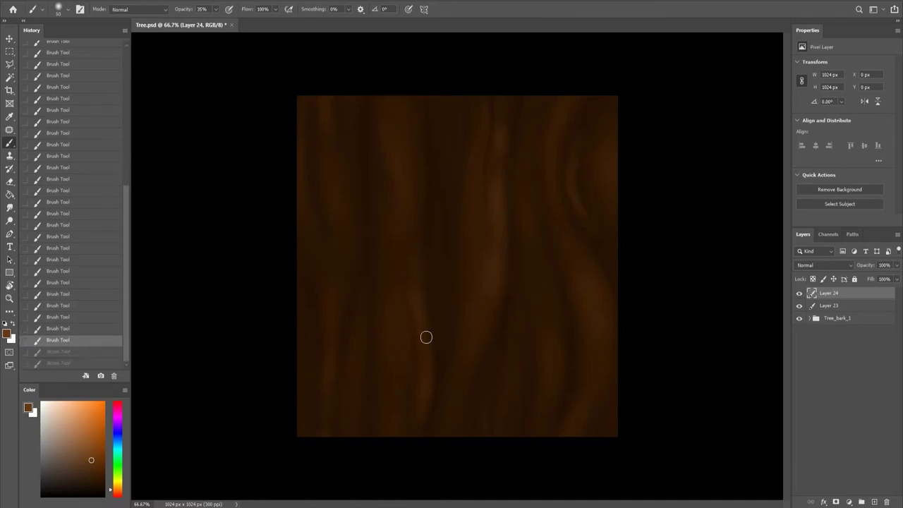
{"action": "key", "text": "ctrl+shift+z"}
{"action": "key", "text": "ctrl+z"}
{"action": "key", "text": "ctrl+shift+z"}
{"action": "key", "text": "ctrl+shift+z"}
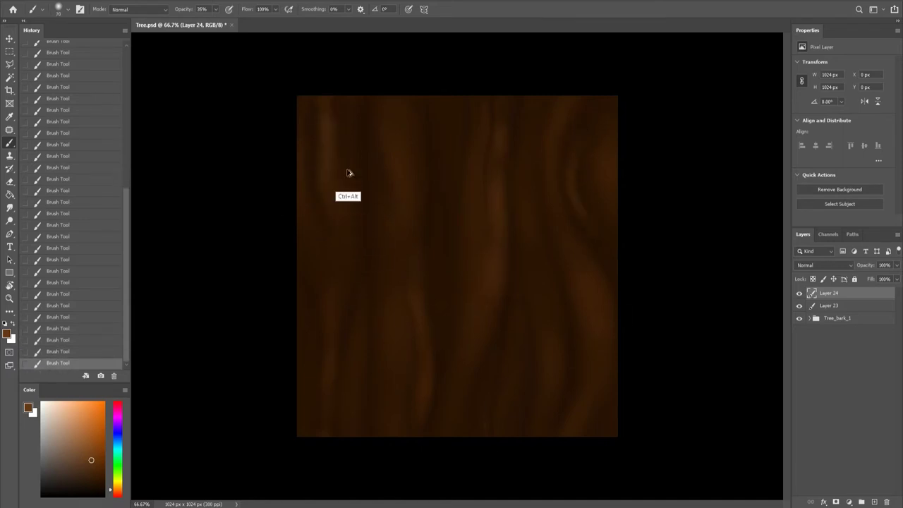
{"action": "key", "text": "ctrl+z"}
{"action": "key", "text": "ctrl+shift+z"}
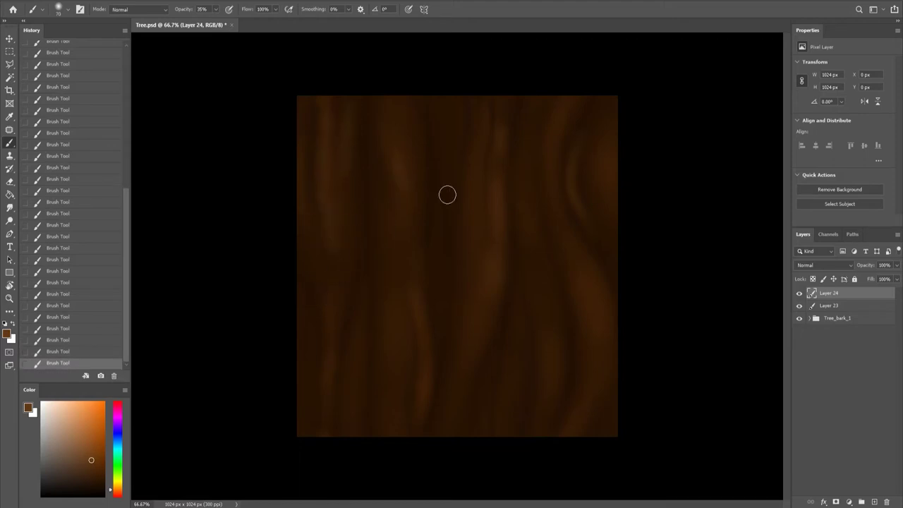
{"action": "key", "text": "ctrl+z"}
{"action": "key", "text": "ctrl+shift+z"}
Shrink the brush to about 30 and sample a darker brown from the wood.
{"action": "key", "text": "bracketleft"}
{"action": "key", "text": "bracketleft"}
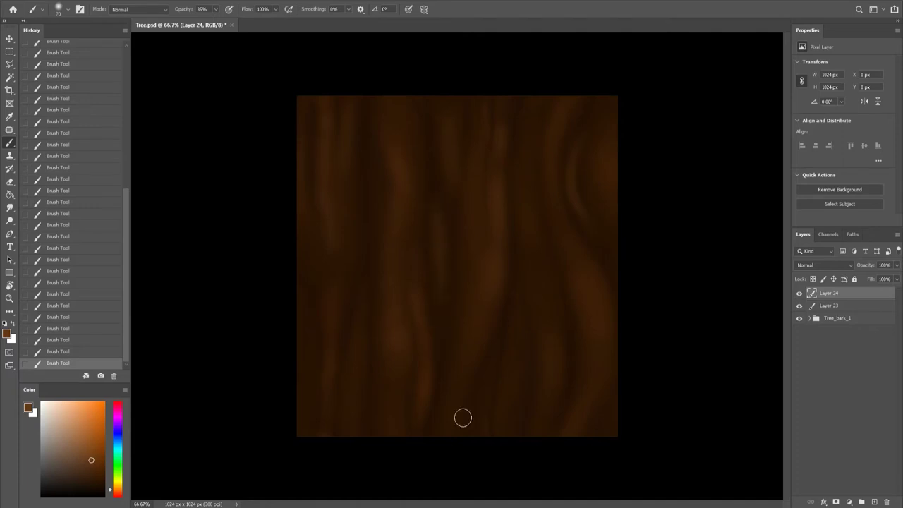
{"action": "key", "text": "ctrl+z"}
{"action": "key", "text": "bracketleft"}
{"action": "key", "text": "bracketleft"}
{"action": "key", "text": "bracketleft"}
{"action": "key", "text": "ctrl+shift+z"}
{"action": "key", "text": "ctrl+z"}
{"action": "key", "text": "ctrl+shift+z"}
{"action": "left_click", "coordinate": [446, 333], "text": "alt"}
Add a new empty layer for details and choose a brush tip from the presets.
{"action": "left_click", "coordinate": [875, 502]}
{"action": "right_click", "coordinate": [451, 331]}
{"action": "scroll", "coordinate": [645, 352], "scroll_direction": "down", "scroll_amount": 5}
{"action": "double_click", "coordinate": [645, 404]}
{"action": "left_click", "coordinate": [521, 367]}
{"action": "right_click", "coordinate": [533, 290]}
{"action": "double_click", "coordinate": [645, 403]}
{"action": "left_click", "coordinate": [494, 365]}
{"action": "left_click", "coordinate": [499, 378]}
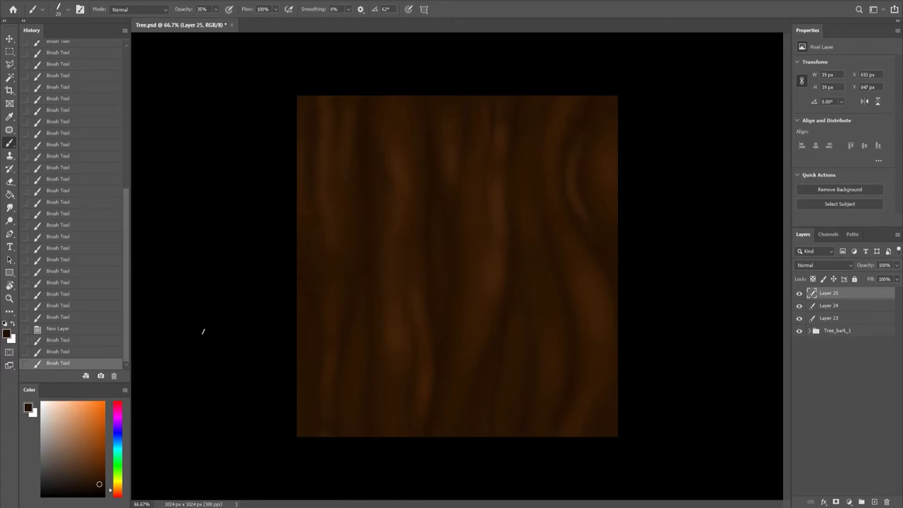
Paint soft grain strokes near the centre with a soft round tip in slightly varied browns.
{"action": "left_click_drag", "start_coordinate": [348, 304], "coordinate": [337, 115]}
{"action": "key", "text": "Escape"}
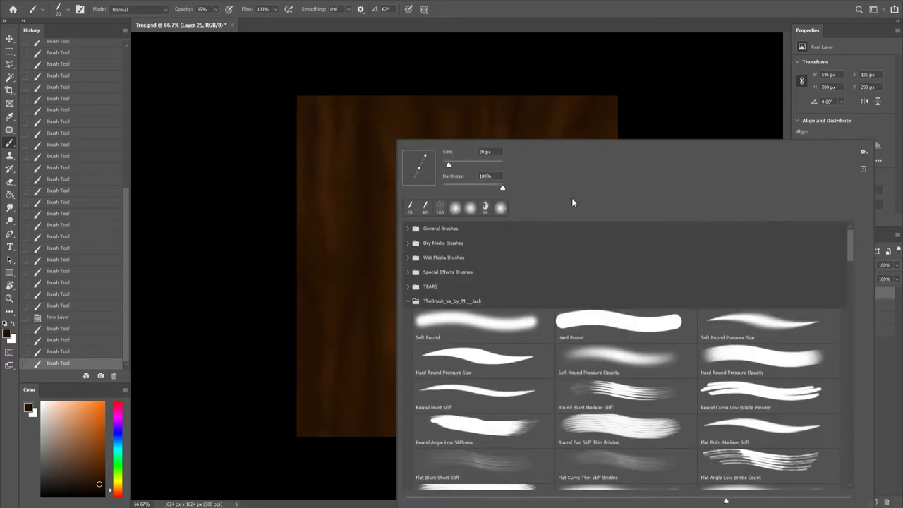
{"action": "double_click", "coordinate": [434, 315]}
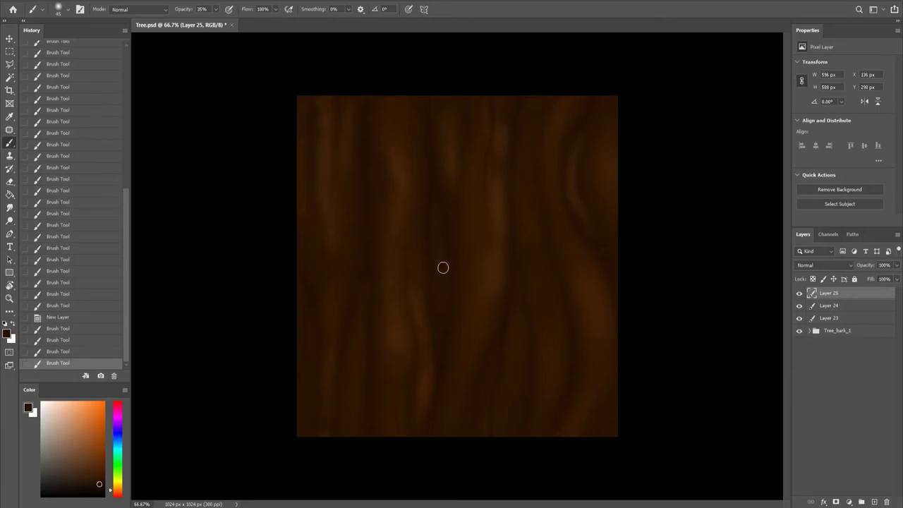
{"action": "mouse_move", "coordinate": [486, 293]}
{"action": "left_mouse_down"}
{"action": "mouse_move", "coordinate": [494, 244]}
{"action": "mouse_move", "coordinate": [455, 415]}
{"action": "mouse_move", "coordinate": [472, 322]}
{"action": "mouse_move", "coordinate": [433, 379]}
{"action": "mouse_move", "coordinate": [369, 135]}
{"action": "left_mouse_up"}
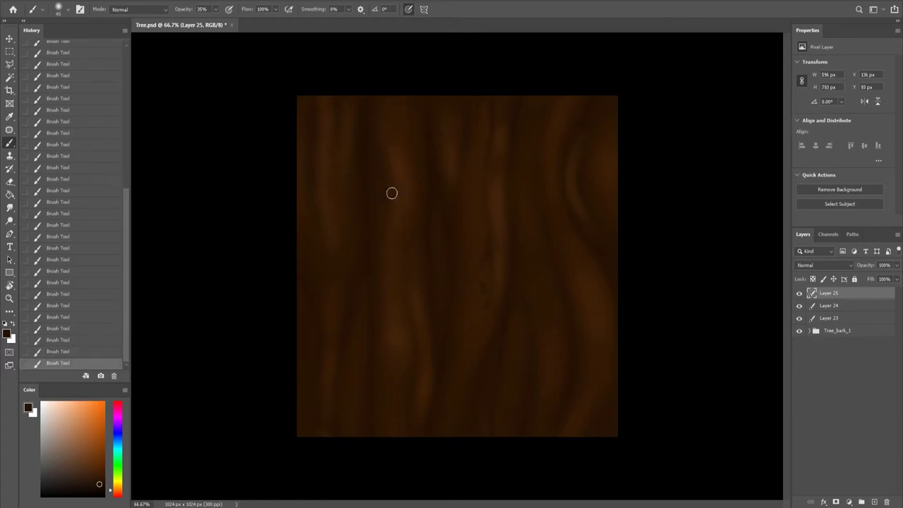
{"action": "left_click", "coordinate": [372, 177], "text": "alt"}
{"action": "left_click", "coordinate": [478, 287], "text": "alt"}
{"action": "left_click", "coordinate": [370, 194], "text": "alt"}
{"action": "left_click_drag", "start_coordinate": [388, 192], "coordinate": [349, 250]}
Lower brush opacity to 37% and paint a new grain stroke in a sampled darker brown.
{"action": "left_click", "coordinate": [575, 194], "text": "alt"}
{"action": "left_click", "coordinate": [375, 161], "text": "alt"}
{"action": "left_click", "coordinate": [385, 163], "text": "alt"}
{"action": "key", "text": "ctrl+z"}
{"action": "key", "text": "3"}
{"action": "key", "text": "7"}
{"action": "left_click", "coordinate": [396, 189], "text": "alt"}
{"action": "left_click", "coordinate": [397, 189]}
{"action": "left_click_drag", "start_coordinate": [499, 291], "coordinate": [453, 416]}
Drop brush opacity to 21% and paint a soft grain stroke down the wood.
{"action": "key", "text": "ctrl+z"}
{"action": "key", "text": "ctrl+shift+z"}
{"action": "key", "text": "ctrl+z"}
{"action": "key", "text": "ctrl+z"}
{"action": "key", "text": "ctrl+z"}
{"action": "key", "text": "ctrl+shift+z"}
{"action": "key", "text": "ctrl+shift+z"}
{"action": "key", "text": "ctrl+shift+z"}
{"action": "left_click_drag", "start_coordinate": [579, 290], "coordinate": [586, 311]}
{"action": "key", "text": "2"}
{"action": "key", "text": "1"}
{"action": "left_click_drag", "start_coordinate": [385, 276], "coordinate": [419, 221]}
Shrink the brush to 35 and paint darker replacement grain strokes, comparing them with undo/redo.
{"action": "key", "text": "bracketleft"}
{"action": "left_click", "coordinate": [563, 186], "text": "alt"}
{"action": "key", "text": "ctrl+z"}
{"action": "key", "text": "ctrl+z"}
{"action": "key", "text": "ctrl+z"}
{"action": "key", "text": "ctrl+shift+z"}
{"action": "key", "text": "ctrl+shift+z"}
{"action": "key", "text": "ctrl+shift+z"}
{"action": "key", "text": "ctrl+z"}
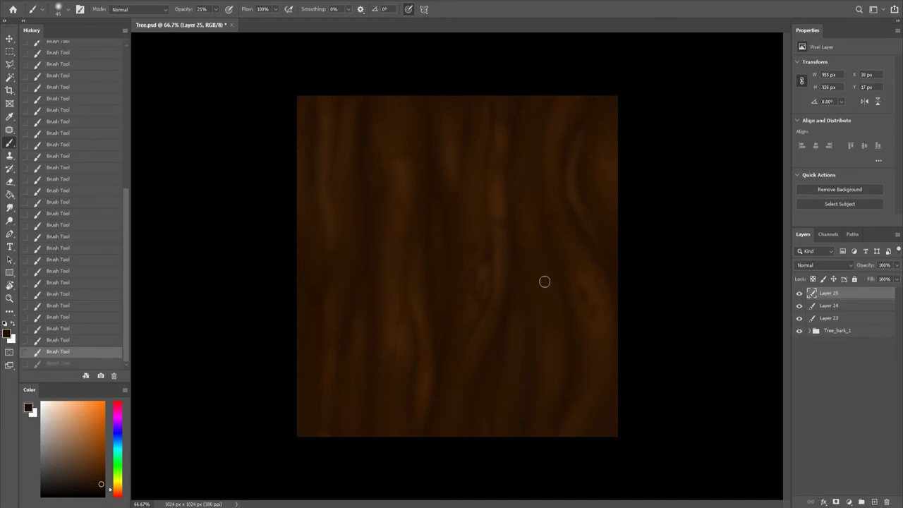
{"action": "left_click", "coordinate": [370, 241]}
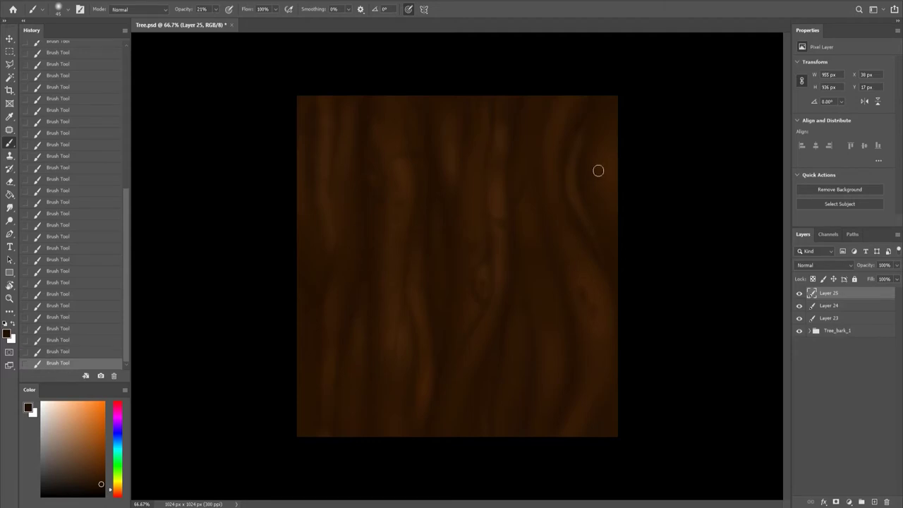
{"action": "key", "text": "ctrl+z"}
{"action": "key", "text": "ctrl+shift+z"}
{"action": "key", "text": "ctrl+z"}
{"action": "key", "text": "ctrl+z"}
{"action": "key", "text": "ctrl+shift+z"}
{"action": "key", "text": "ctrl+shift+z"}
{"action": "left_click", "coordinate": [362, 405], "text": "alt"}
Sample a lighter brown and paint a broad stroke at 45% opacity with a 70 px brush.
{"action": "key", "text": "ctrl+z"}
{"action": "key", "text": "ctrl+z"}
{"action": "key", "text": "ctrl+shift+z"}
{"action": "key", "text": "ctrl+shift+z"}
{"action": "left_click", "coordinate": [552, 381], "text": "alt"}
{"action": "key", "text": "4"}
{"action": "key", "text": "5"}
{"action": "key", "text": "ctrl+z"}
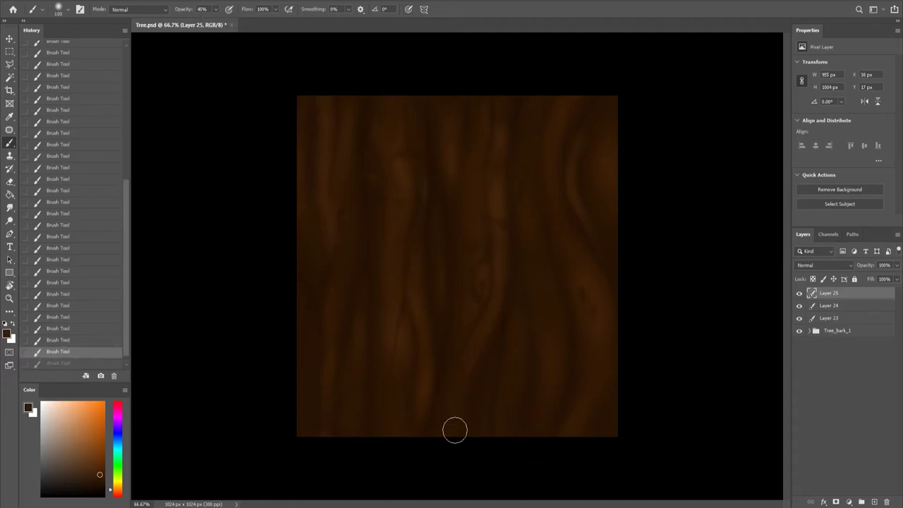
{"action": "key", "text": "bracketleft"}
{"action": "key", "text": "bracketleft"}
{"action": "key", "text": "bracketleft"}
{"action": "left_click", "coordinate": [457, 429]}
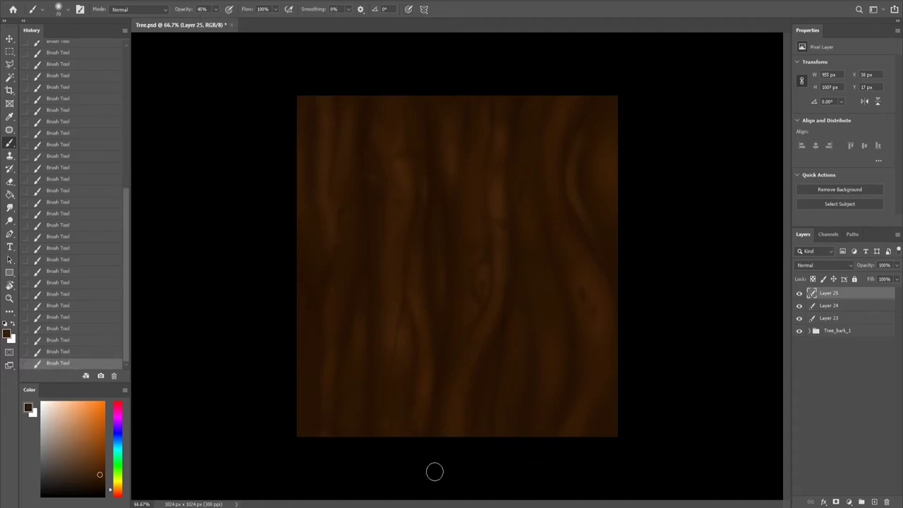
{"action": "left_click_drag", "start_coordinate": [385, 407], "coordinate": [615, 316]}
Switch to a very dark colour and paint broad shading strokes at 30% opacity with a ~150 px brush.
{"action": "left_click", "coordinate": [117, 468]}
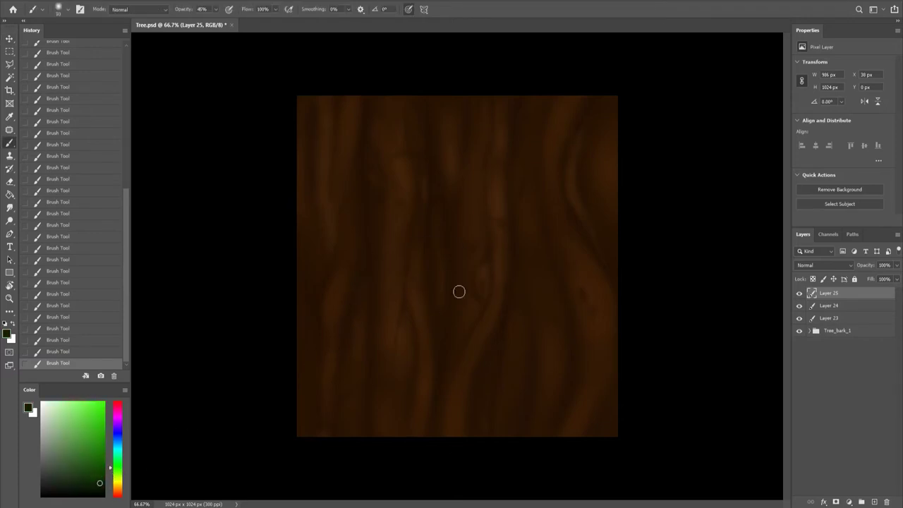
{"action": "key", "text": "ctrl+z"}
{"action": "key", "text": "2"}
{"action": "key", "text": "7"}
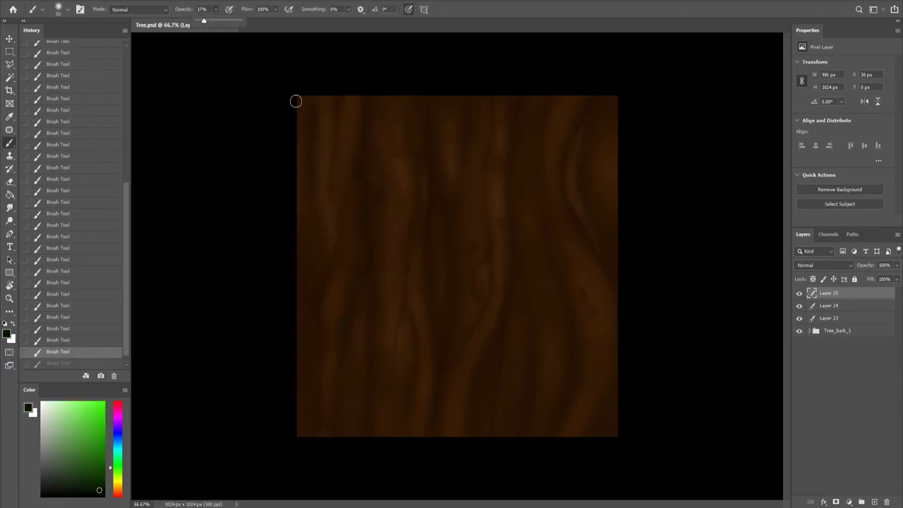
{"action": "key", "text": "3"}
{"action": "left_click_drag", "start_coordinate": [423, 201], "coordinate": [425, 158]}
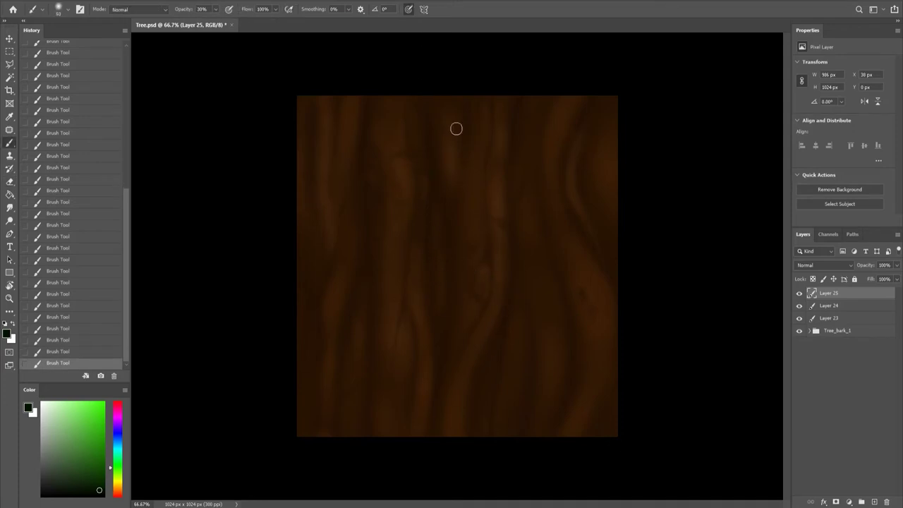
{"action": "key", "text": "bracketright"}
{"action": "key", "text": "bracketright"}
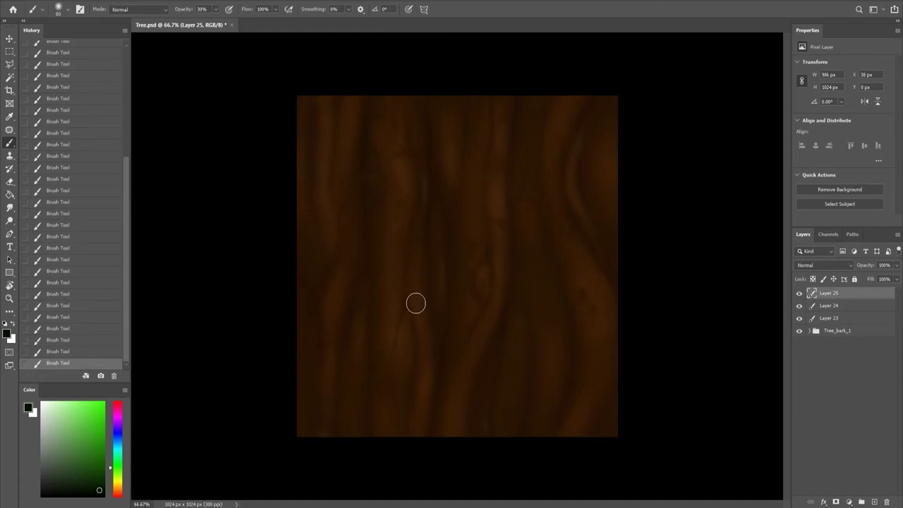
{"action": "key", "text": "bracketright"}
{"action": "key", "text": "bracketright"}
{"action": "key", "text": "bracketright"}
{"action": "left_click_drag", "start_coordinate": [368, 193], "coordinate": [369, 285]}
{"action": "left_click_drag", "start_coordinate": [356, 330], "coordinate": [310, 368]}
{"action": "left_click_drag", "start_coordinate": [515, 261], "coordinate": [558, 417]}
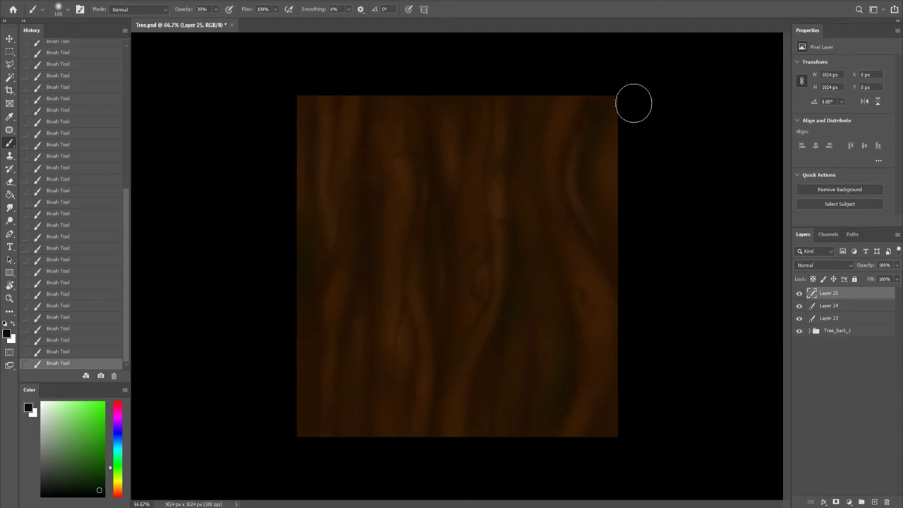
Discard a stamped visible copy, then offset Layers 24 and 25 by +512 px with Wrap Around.
{"action": "key", "text": "ctrl+shift+alt+e"}
{"action": "key", "text": "alt+t"}
{"action": "left_click", "coordinate": [266, 243]}
{"action": "key", "text": "Escape"}
{"action": "left_click", "coordinate": [799, 293]}
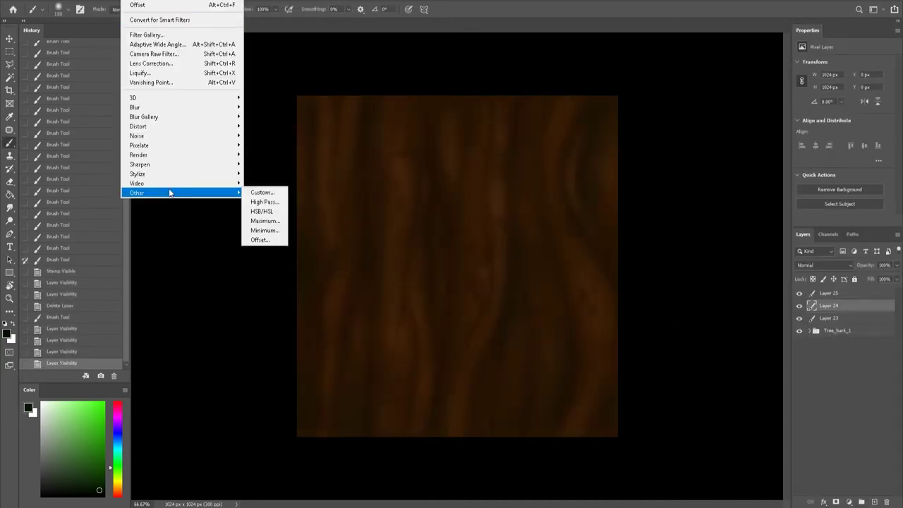
{"action": "left_click", "coordinate": [260, 240]}
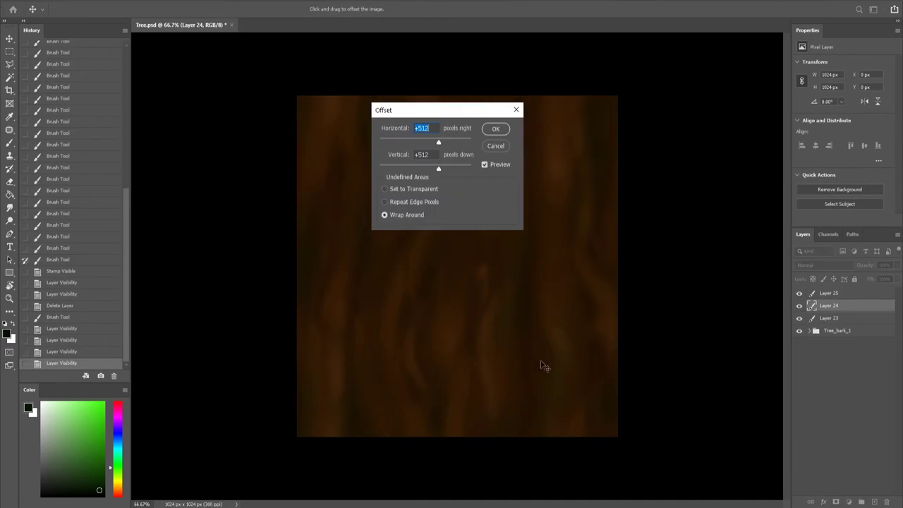
{"action": "left_click", "coordinate": [494, 125]}
{"action": "left_click", "coordinate": [138, 0]}
{"action": "left_click", "coordinate": [137, 5]}
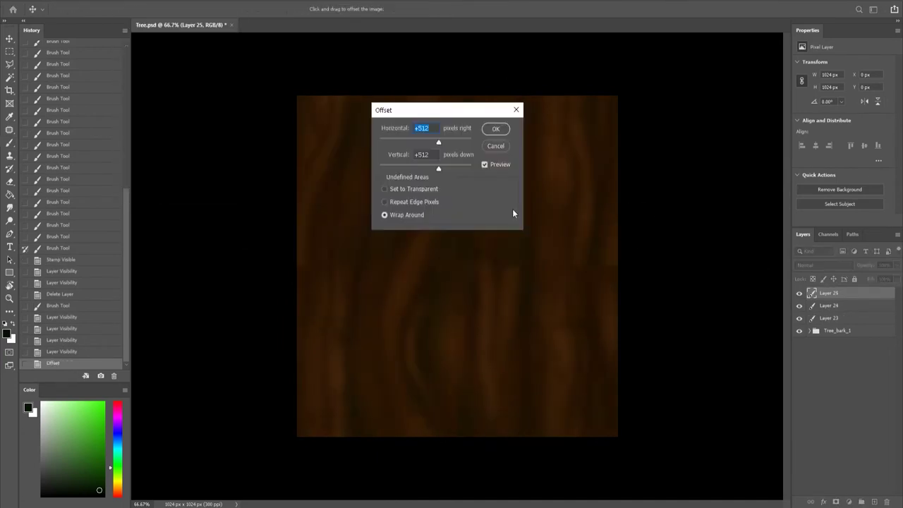
{"action": "left_click", "coordinate": [494, 130]}
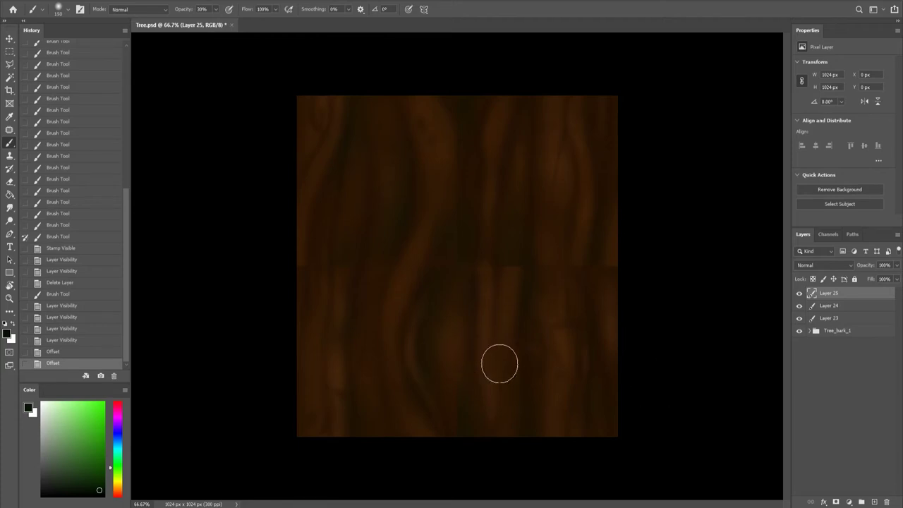
Erase along the centre seams on Layer 25 with the Eraser, undoing the last erasures.
{"action": "key", "text": "e"}
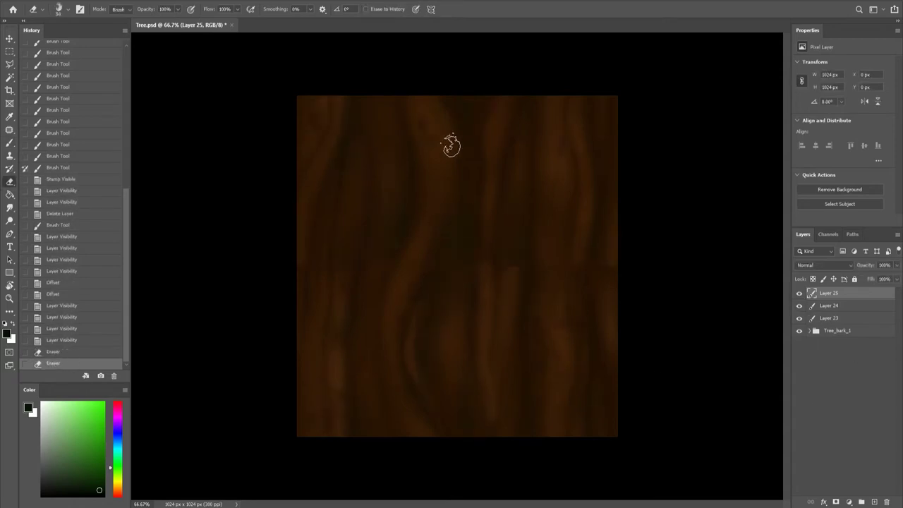
{"action": "mouse_move", "coordinate": [431, 298]}
{"action": "left_mouse_down"}
{"action": "mouse_move", "coordinate": [406, 290]}
{"action": "mouse_move", "coordinate": [423, 339]}
{"action": "left_mouse_up"}
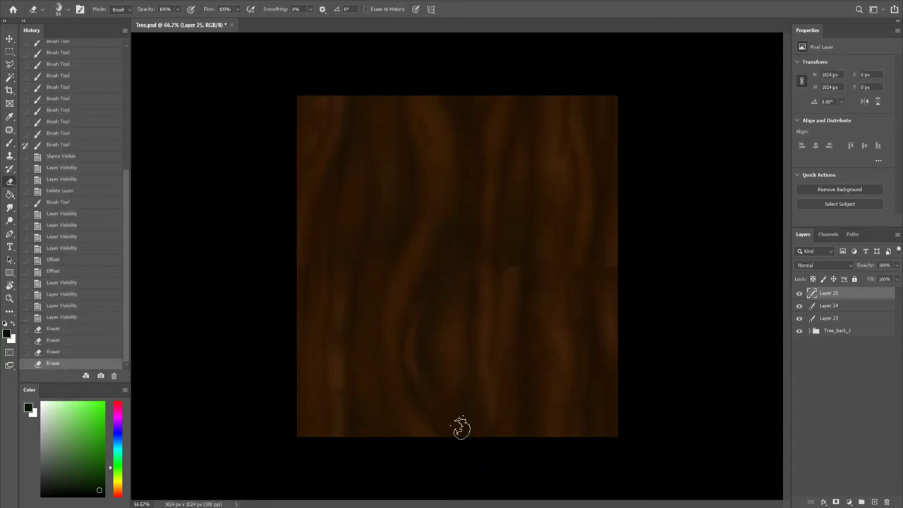
{"action": "right_click", "coordinate": [498, 279]}
{"action": "key", "text": "Escape"}
{"action": "left_click_drag", "start_coordinate": [497, 273], "coordinate": [340, 285]}
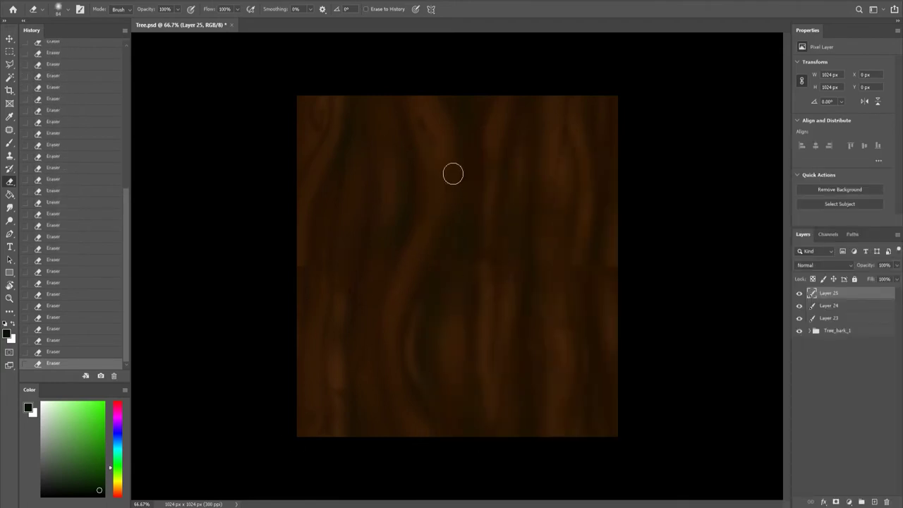
{"action": "left_click_drag", "start_coordinate": [438, 230], "coordinate": [516, 328]}
{"action": "left_click_drag", "start_coordinate": [552, 411], "coordinate": [624, 265]}
{"action": "key", "text": "ctrl+z"}
{"action": "key", "text": "ctrl+z"}
{"action": "key", "text": "ctrl+z"}
Paint over the seam with the Brush, sample an orange-brown, and shrink the brush to 90.
{"action": "key", "text": "b"}
{"action": "left_click_drag", "start_coordinate": [443, 282], "coordinate": [472, 270]}
{"action": "left_click", "coordinate": [431, 278], "text": "alt"}
{"action": "key", "text": "bracketleft"}
{"action": "key", "text": "bracketleft"}
{"action": "key", "text": "bracketleft"}
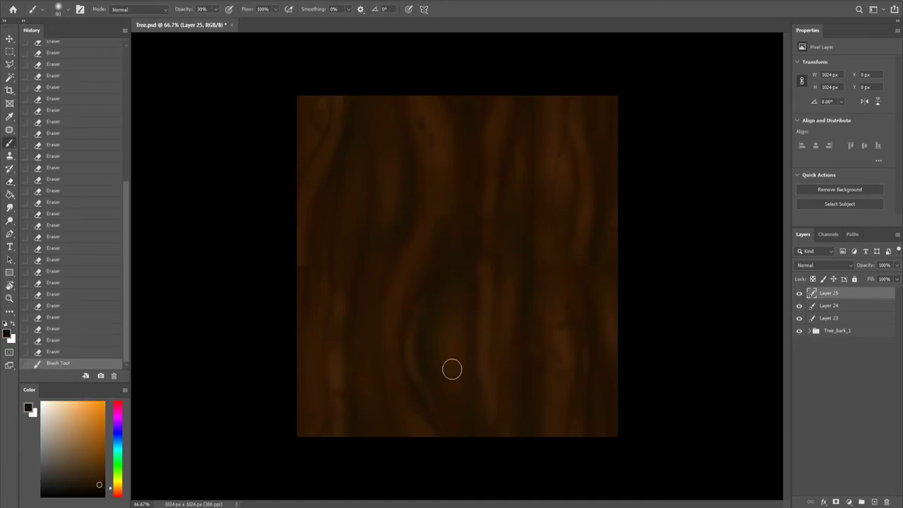
Paint brown dabs and grain strokes across the central seam, sampling colours from the wood.
{"action": "mouse_move", "coordinate": [301, 272]}
{"action": "left_mouse_down"}
{"action": "mouse_move", "coordinate": [332, 292]}
{"action": "mouse_move", "coordinate": [288, 276]}
{"action": "mouse_move", "coordinate": [395, 308]}
{"action": "left_mouse_up"}
{"action": "left_click", "coordinate": [395, 308], "text": "alt"}
{"action": "left_click", "coordinate": [506, 290], "text": "alt"}
{"action": "left_click_drag", "start_coordinate": [570, 419], "coordinate": [549, 420]}
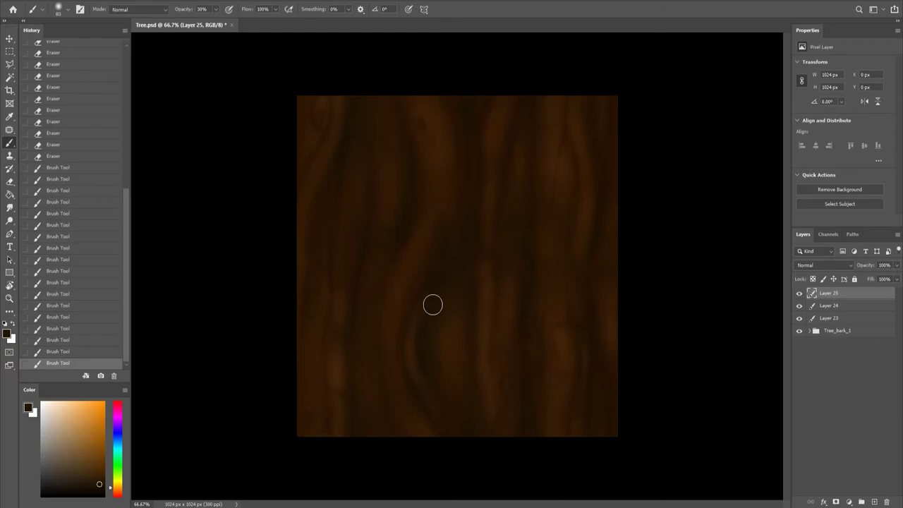
{"action": "left_click", "coordinate": [408, 260], "text": "alt"}
{"action": "mouse_move", "coordinate": [387, 308]}
{"action": "left_mouse_down"}
{"action": "mouse_move", "coordinate": [401, 268]}
{"action": "mouse_move", "coordinate": [386, 281]}
{"action": "left_mouse_up"}
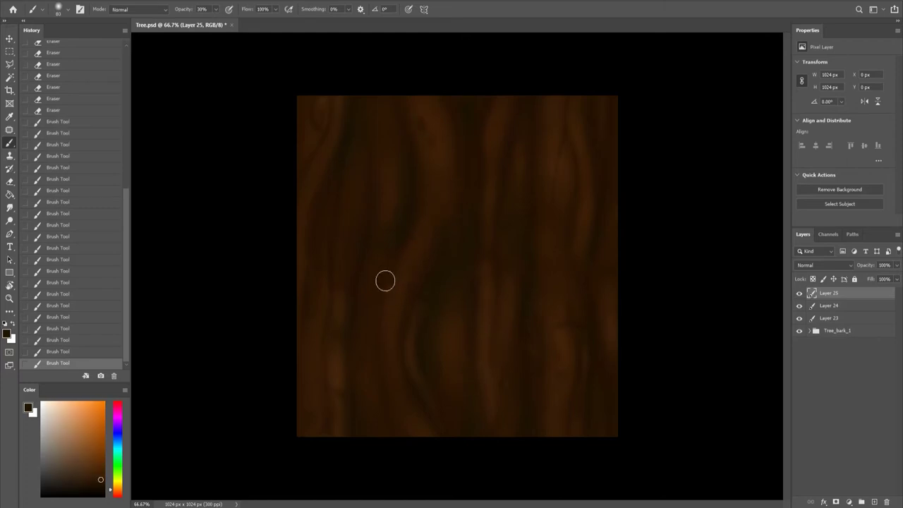
{"action": "mouse_move", "coordinate": [385, 281]}
{"action": "left_mouse_down"}
{"action": "mouse_move", "coordinate": [418, 297]}
{"action": "mouse_move", "coordinate": [470, 144]}
{"action": "left_mouse_up"}
{"action": "left_click", "coordinate": [436, 144], "text": "alt"}
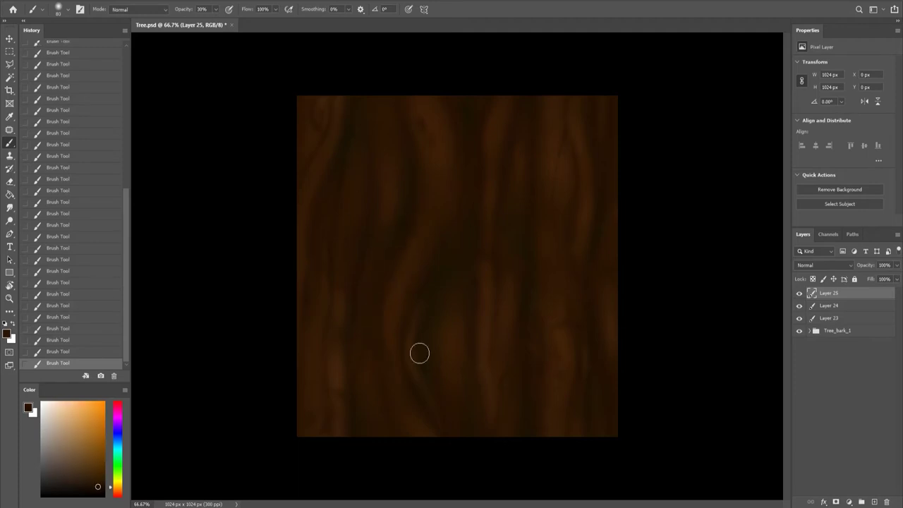
{"action": "key", "text": "bracketleft"}
{"action": "key", "text": "bracketleft"}
{"action": "key", "text": "bracketleft"}
{"action": "key", "text": "0"}
{"action": "left_click", "coordinate": [416, 328], "text": "alt"}
Lower the brush opacity to 40% and paint a new grain stroke, comparing with undo/redo.
{"action": "key", "text": "ctrl+z"}
{"action": "key", "text": "ctrl+z"}
{"action": "key", "text": "4"}
{"action": "left_click_drag", "start_coordinate": [458, 174], "coordinate": [428, 327]}
{"action": "left_click", "coordinate": [471, 259], "text": "alt"}
{"action": "left_click", "coordinate": [339, 360], "text": "alt"}
{"action": "key", "text": "ctrl+z"}
{"action": "key", "text": "ctrl+z"}
{"action": "key", "text": "ctrl+z"}
{"action": "key", "text": "ctrl+shift+z"}
{"action": "key", "text": "ctrl+shift+z"}
{"action": "key", "text": "ctrl+shift+z"}
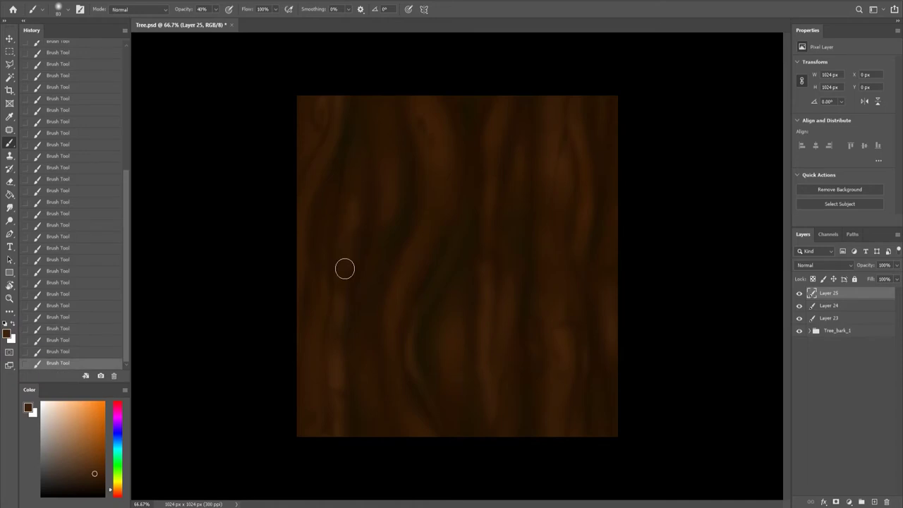
{"action": "left_click", "coordinate": [321, 215], "text": "alt"}
{"action": "left_click", "coordinate": [417, 296], "text": "alt"}
{"action": "key", "text": "ctrl+z"}
{"action": "key", "text": "ctrl+z"}
{"action": "key", "text": "ctrl+z"}
{"action": "key", "text": "ctrl+shift+z"}
{"action": "key", "text": "ctrl+shift+z"}
{"action": "key", "text": "ctrl+shift+z"}
{"action": "key", "text": "ctrl+z"}
{"action": "key", "text": "ctrl+z"}
{"action": "key", "text": "ctrl+shift+z"}
{"action": "key", "text": "ctrl+shift+z"}
{"action": "key", "text": "ctrl+z"}
{"action": "key", "text": "ctrl+z"}
{"action": "key", "text": "ctrl+shift+z"}
{"action": "key", "text": "ctrl+shift+z"}
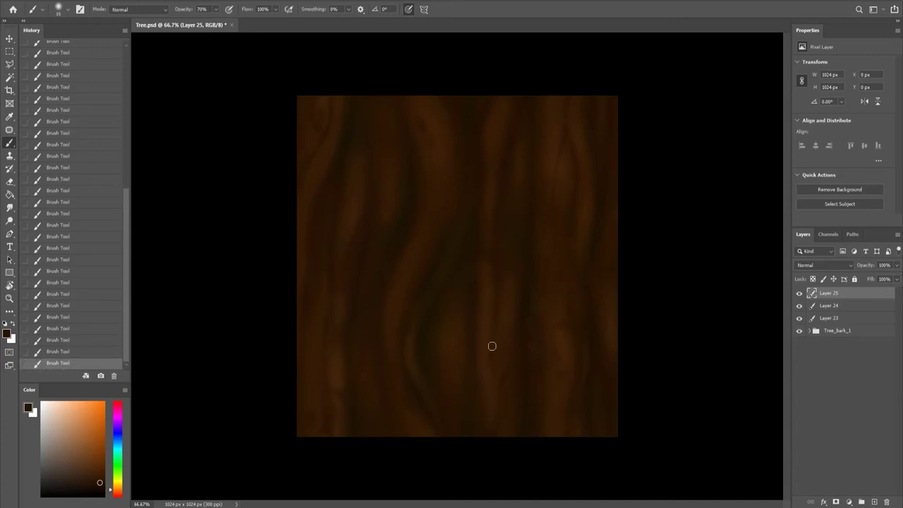
{"action": "key", "text": "ctrl+z"}
{"action": "key", "text": "ctrl+shift+z"}
Try more orange and redder browns, then paint a new streak into the lower wood grain.
{"action": "left_click", "coordinate": [434, 211], "text": "alt"}
{"action": "key", "text": "ctrl+z"}
{"action": "key", "text": "ctrl+shift+z"}
{"action": "key", "text": "ctrl+z"}
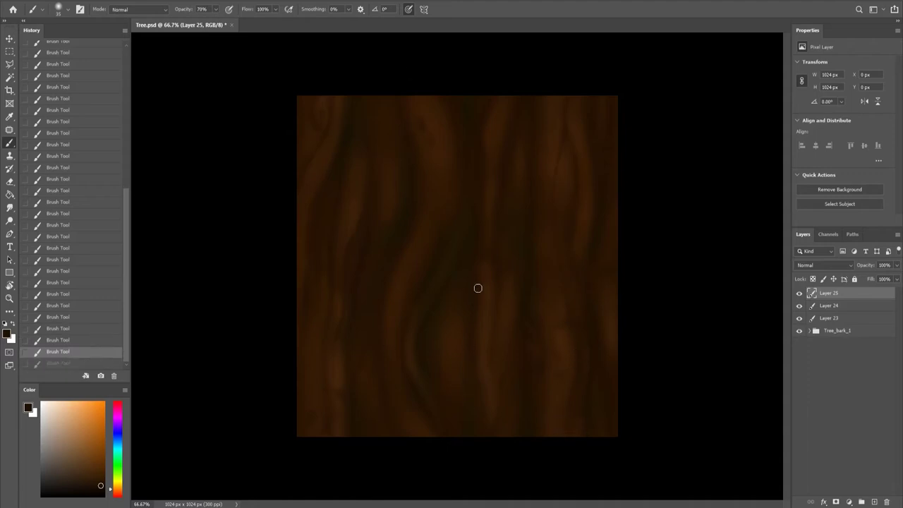
{"action": "key", "text": "ctrl+shift+z"}
{"action": "left_click", "coordinate": [412, 315], "text": "alt"}
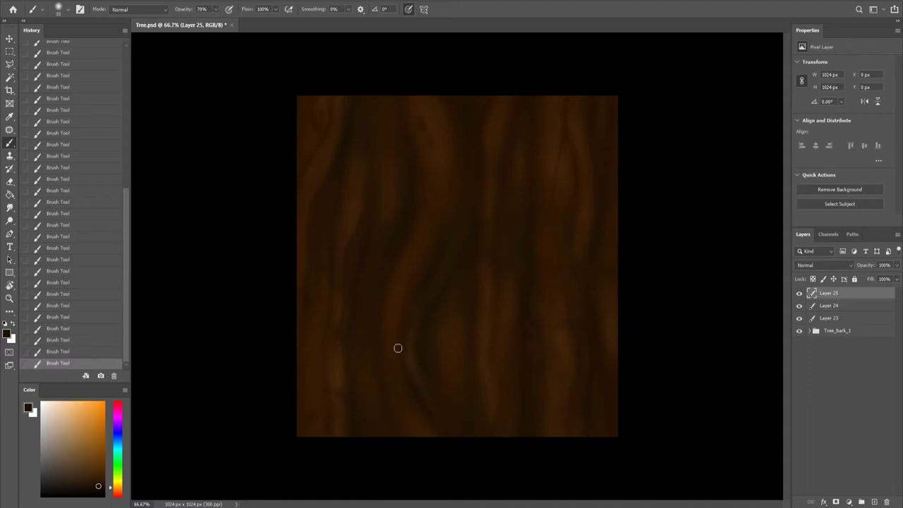
{"action": "key", "text": "ctrl+z"}
{"action": "key", "text": "ctrl+shift+z"}
{"action": "left_click", "coordinate": [455, 118], "text": "alt"}
{"action": "left_click", "coordinate": [443, 103], "text": "alt"}
{"action": "key", "text": "ctrl+z"}
{"action": "key", "text": "ctrl+z"}
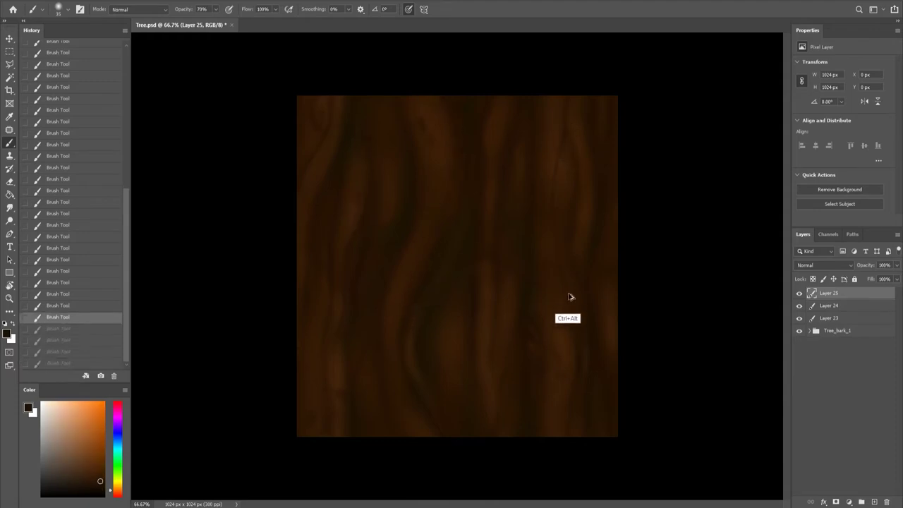
{"action": "key", "text": "ctrl+z"}
{"action": "key", "text": "ctrl+z"}
{"action": "key", "text": "ctrl+z"}
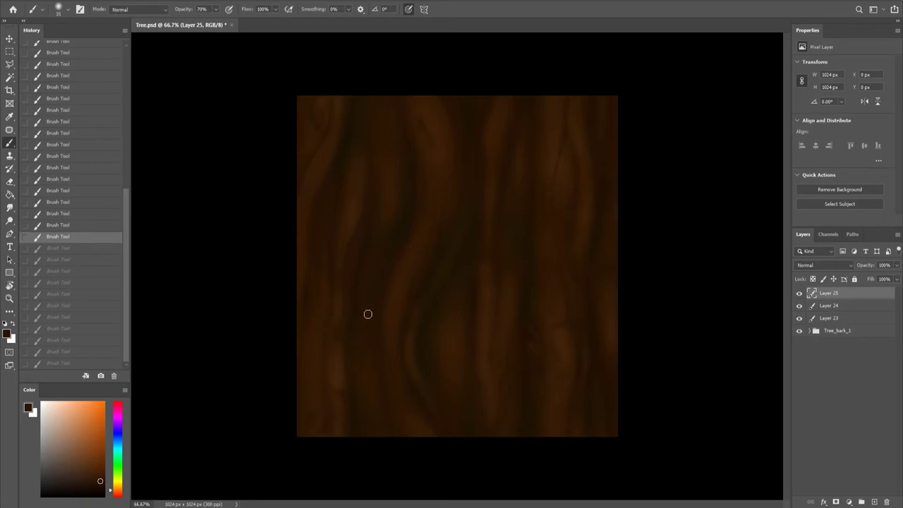
{"action": "key", "text": "ctrl+shift+z"}
{"action": "key", "text": "ctrl+shift+z"}
{"action": "key", "text": "ctrl+shift+z"}
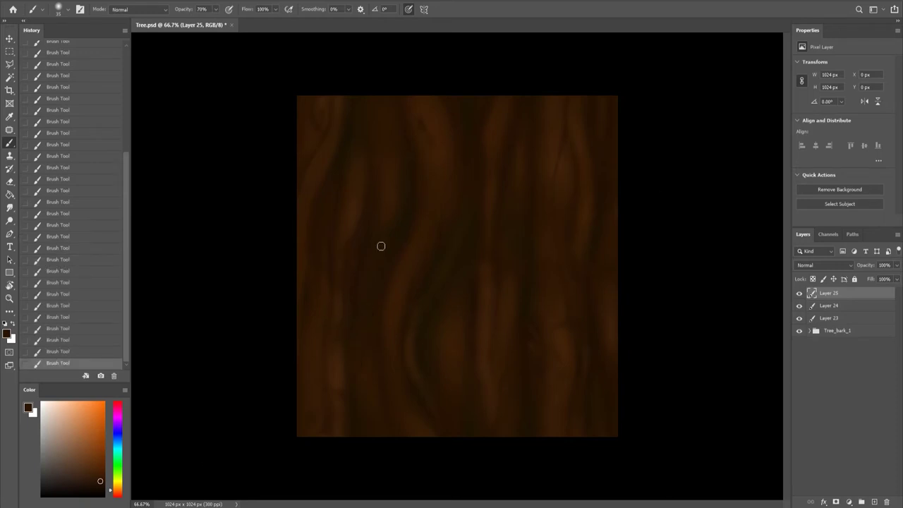
{"action": "left_click", "coordinate": [440, 250], "text": "alt"}
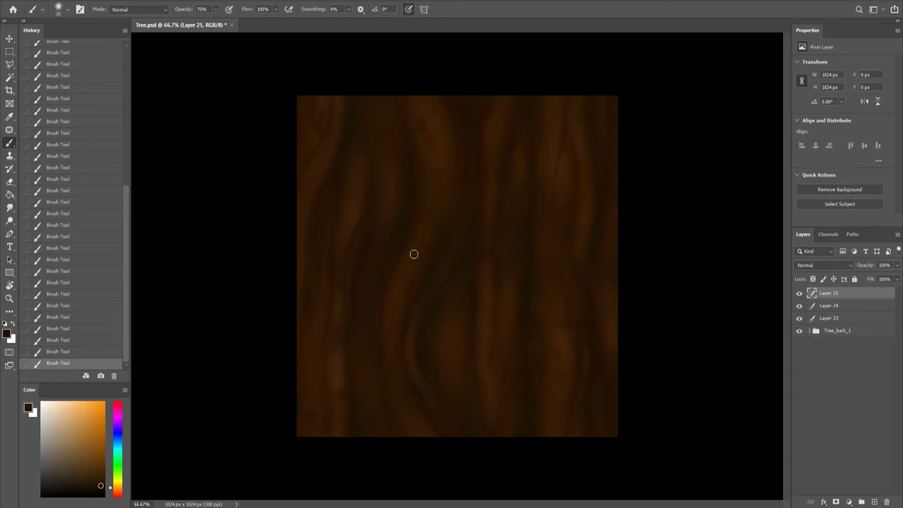
{"action": "key", "text": "ctrl+z"}
{"action": "left_click", "coordinate": [536, 347], "text": "alt"}
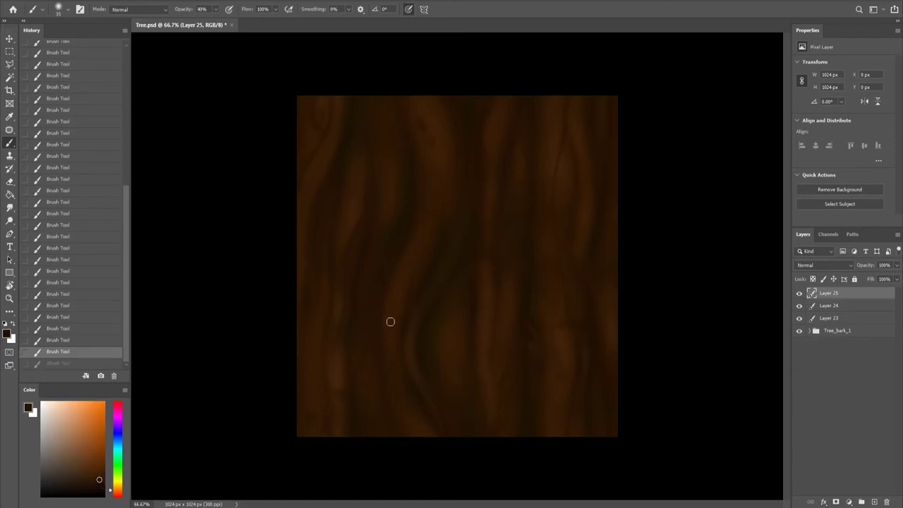
{"action": "left_click_drag", "start_coordinate": [391, 323], "coordinate": [312, 426]}
Select Layer 24 and apply Filter > Other > Offset to check the tiling.
{"action": "left_click", "coordinate": [137, 1]}
{"action": "left_click", "coordinate": [271, 250]}
{"action": "key", "text": "Return"}
{"action": "left_click", "coordinate": [137, 1]}
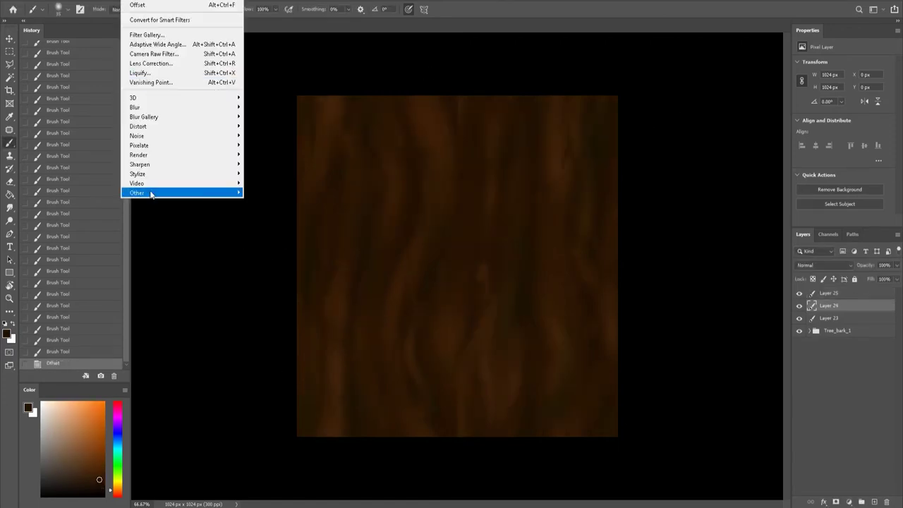
Apply the Offset a second time, then show and select Layer 25.
{"action": "left_click", "coordinate": [272, 249]}
{"action": "key", "text": "Return"}
{"action": "left_click", "coordinate": [799, 293]}
{"action": "left_click", "coordinate": [829, 293]}
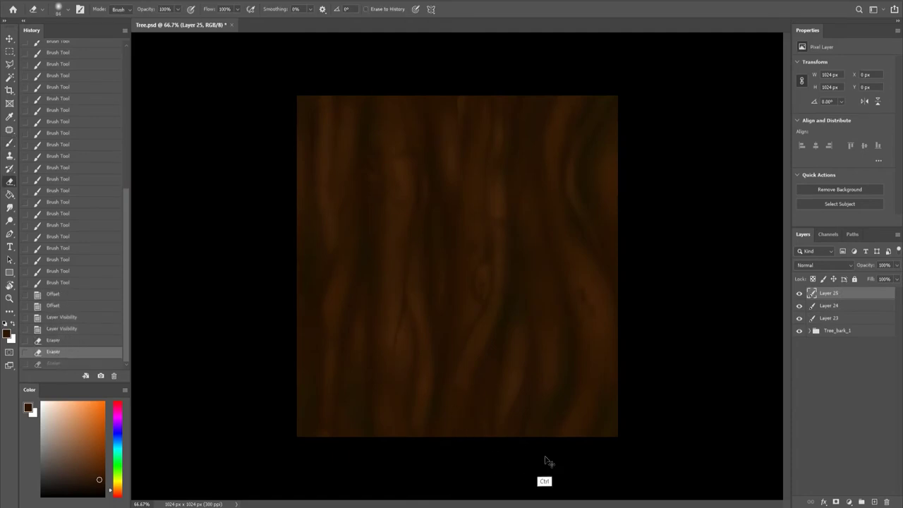
Paint dark grain strokes on Layer 25 with a 30 px brush, sampling wood colours.
{"action": "mouse_move", "coordinate": [445, 387]}
{"action": "left_mouse_down"}
{"action": "mouse_move", "coordinate": [454, 418]}
{"action": "mouse_move", "coordinate": [447, 441]}
{"action": "left_mouse_up"}
{"action": "left_click_drag", "start_coordinate": [447, 119], "coordinate": [452, 153]}
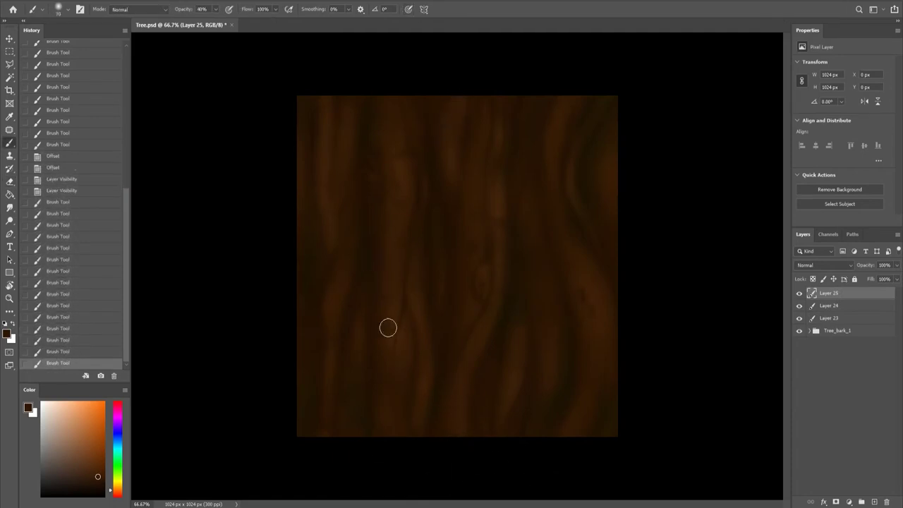
{"action": "left_click", "coordinate": [548, 323], "text": "alt"}
{"action": "mouse_move", "coordinate": [548, 322]}
{"action": "left_mouse_down"}
{"action": "mouse_move", "coordinate": [422, 281]}
{"action": "mouse_move", "coordinate": [379, 174]}
{"action": "mouse_move", "coordinate": [421, 193]}
{"action": "mouse_move", "coordinate": [419, 154]}
{"action": "mouse_move", "coordinate": [397, 156]}
{"action": "mouse_move", "coordinate": [389, 264]}
{"action": "mouse_move", "coordinate": [594, 251]}
{"action": "left_mouse_up"}
{"action": "left_click", "coordinate": [399, 258], "text": "alt"}
{"action": "key", "text": "bracketleft"}
{"action": "key", "text": "bracketleft"}
{"action": "key", "text": "bracketleft"}
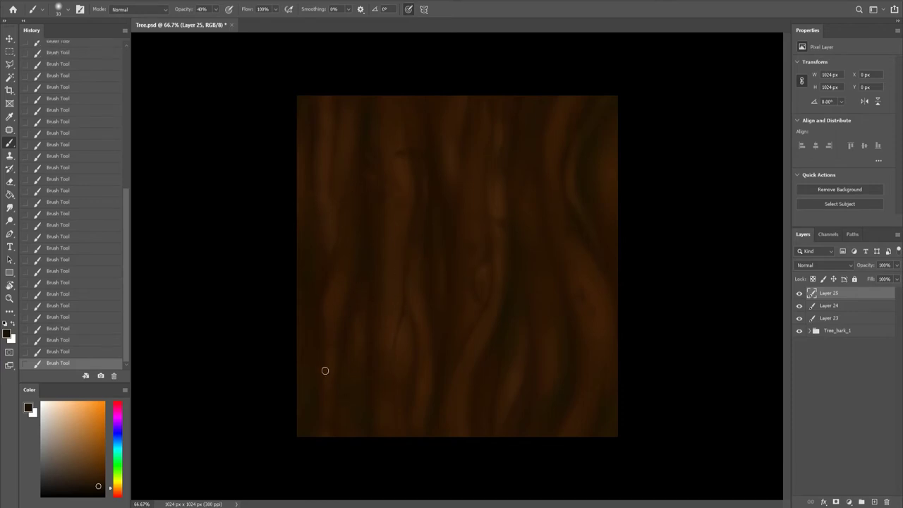
{"action": "key", "text": "ctrl+z"}
{"action": "key", "text": "ctrl+z"}
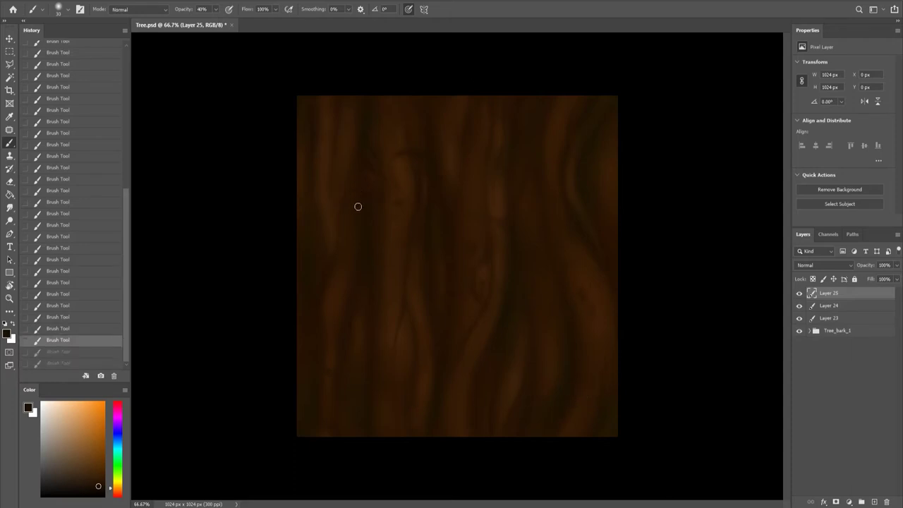
{"action": "key", "text": "ctrl+shift+z"}
{"action": "key", "text": "ctrl+shift+z"}
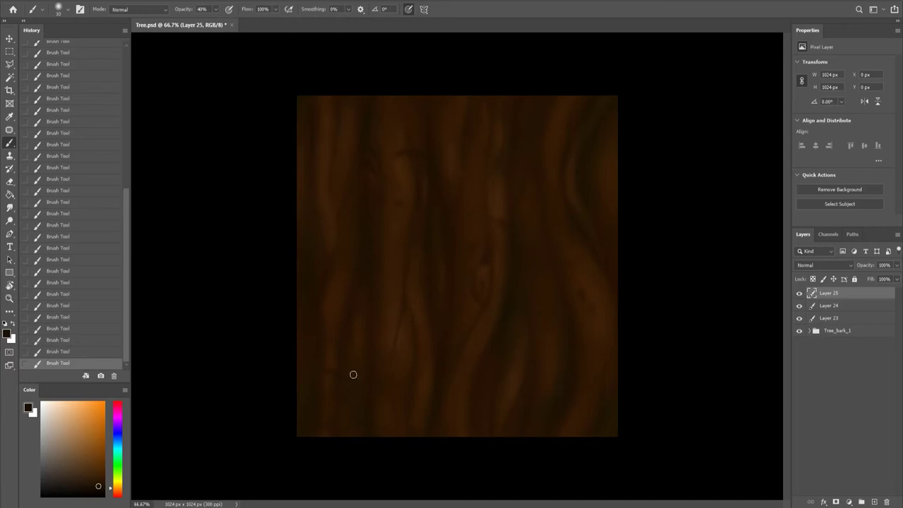
{"action": "left_click", "coordinate": [438, 383], "text": "alt"}
{"action": "key", "text": "ctrl+z"}
{"action": "key", "text": "ctrl+z"}
{"action": "key", "text": "ctrl+z"}
{"action": "key", "text": "ctrl+shift+z"}
{"action": "key", "text": "ctrl+shift+z"}
{"action": "key", "text": "ctrl+shift+z"}
{"action": "key", "text": "ctrl+z"}
{"action": "key", "text": "ctrl+z"}
{"action": "left_click", "coordinate": [504, 225], "text": "alt"}
{"action": "key", "text": "ctrl+shift+z"}
{"action": "key", "text": "ctrl+shift+z"}
Zoom in to paint a darker brown mark, zoom back out, and add a new empty layer.
{"action": "scroll", "coordinate": [420, 343], "scroll_direction": "up", "scroll_amount": 2}
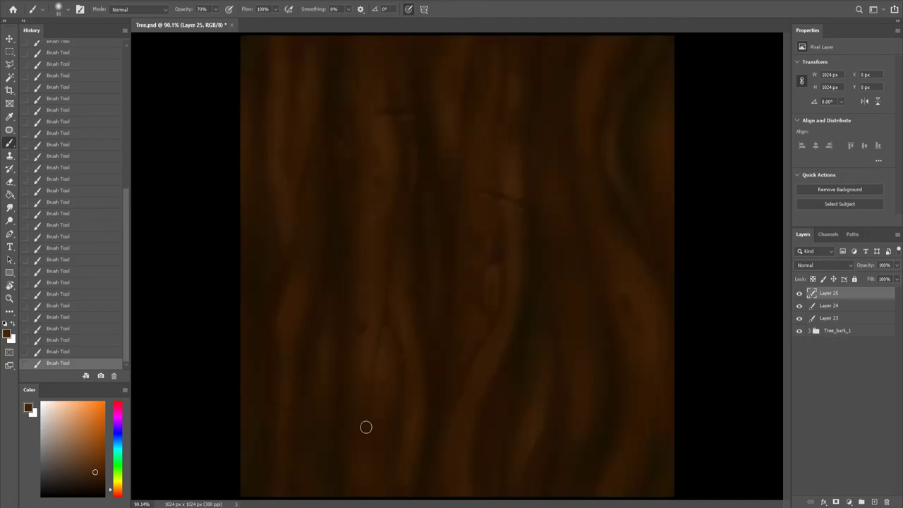
{"action": "left_click_drag", "start_coordinate": [383, 359], "coordinate": [385, 326]}
{"action": "key", "text": "ctrl+z"}
{"action": "key", "text": "ctrl+z"}
{"action": "key", "text": "ctrl+z"}
{"action": "key", "text": "ctrl+z"}
{"action": "key", "text": "ctrl+shift+z"}
{"action": "key", "text": "ctrl+shift+z"}
{"action": "key", "text": "ctrl+shift+z"}
{"action": "left_click", "coordinate": [623, 301], "text": "alt"}
{"action": "key", "text": "ctrl+z"}
{"action": "key", "text": "ctrl+z"}
{"action": "key", "text": "ctrl+z"}
{"action": "key", "text": "ctrl+z"}
{"action": "key", "text": "ctrl+z"}
{"action": "key", "text": "ctrl+z"}
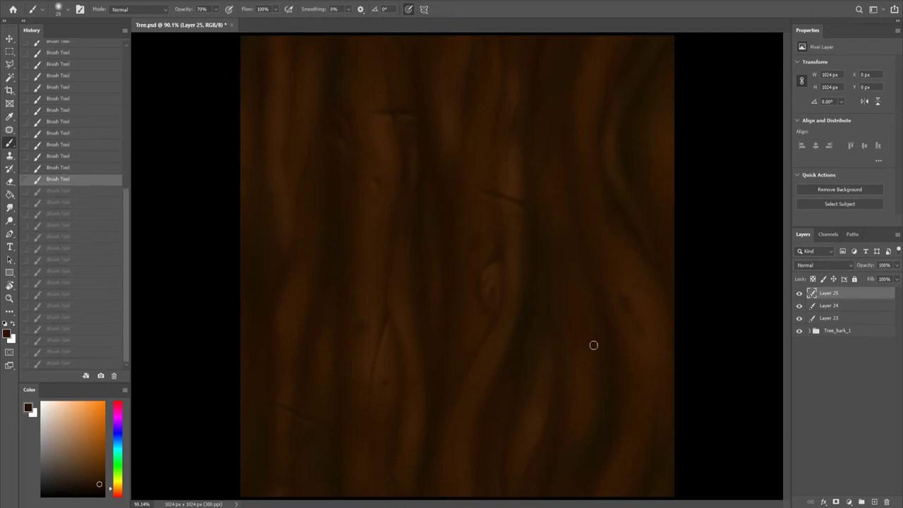
{"action": "key", "text": "ctrl+minus"}
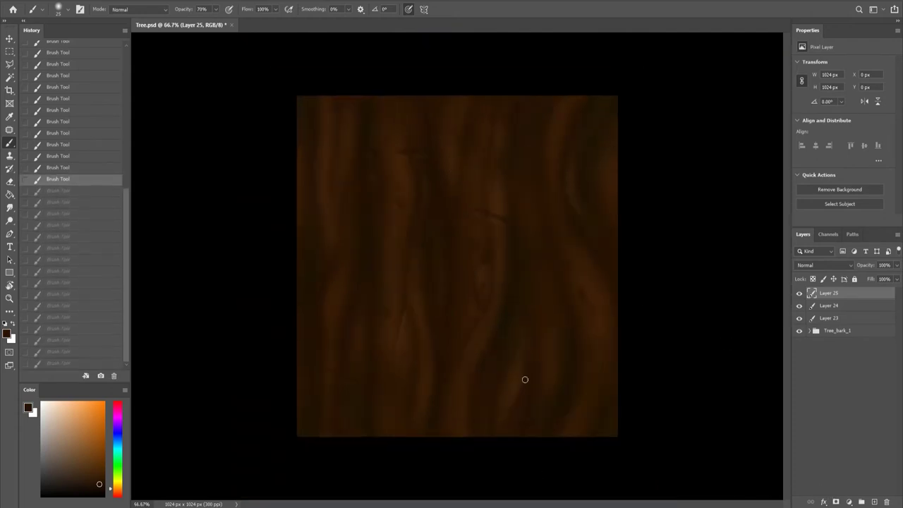
{"action": "key", "text": "ctrl+shift+alt+n"}
{"action": "right_click", "coordinate": [450, 283]}
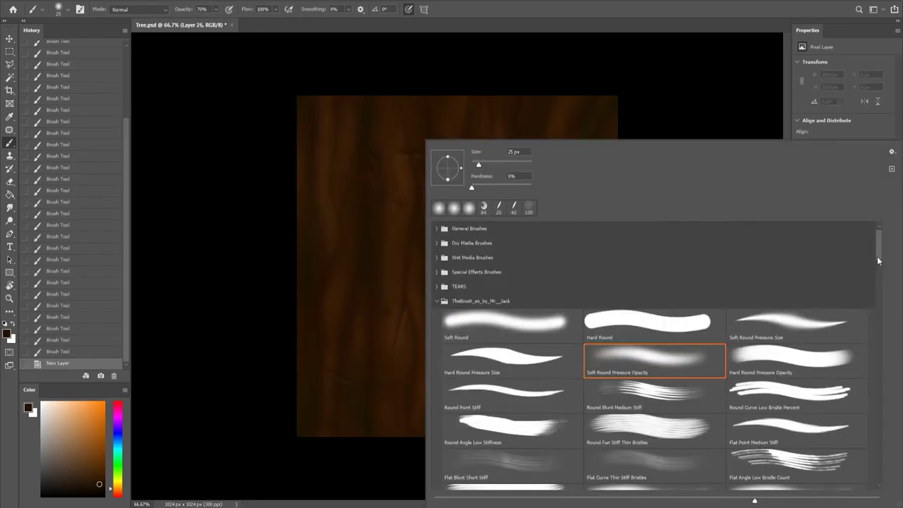
Try a different brush shape by painting two detail marks on the new Layer 26.
{"action": "left_click_drag", "start_coordinate": [875, 264], "coordinate": [877, 349]}
{"action": "left_click", "coordinate": [634, 362]}
{"action": "key", "text": "Return"}
{"action": "left_click", "coordinate": [383, 298]}
{"action": "left_click", "coordinate": [478, 393]}
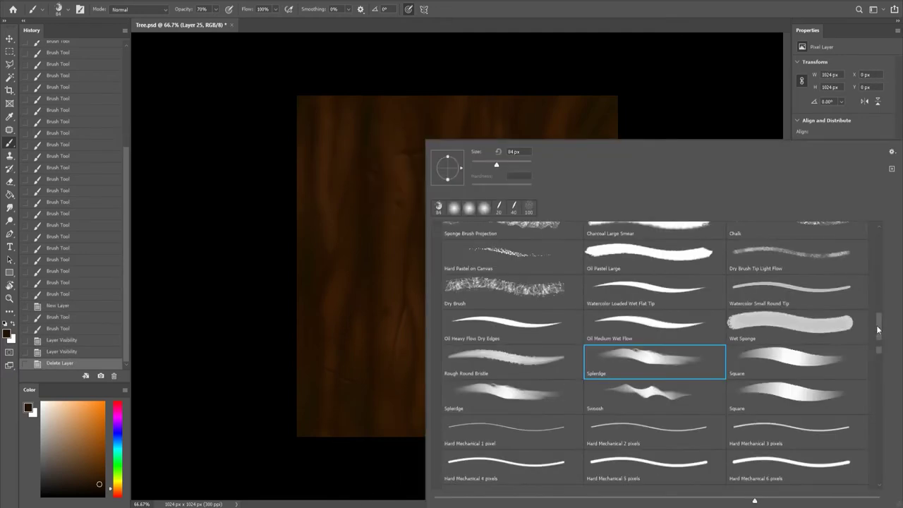
Set the brush opacity to 80% and brighten an upper-right grain patch with soft strokes.
{"action": "key", "text": "Escape"}
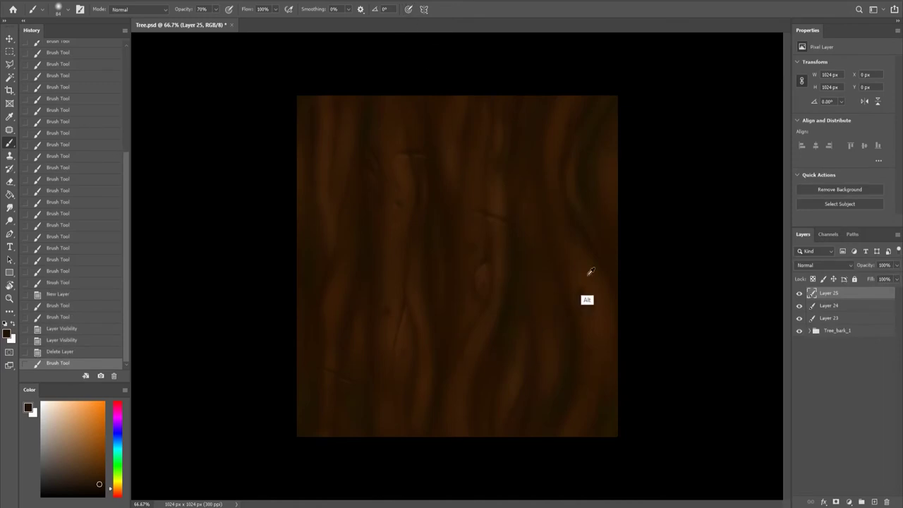
{"action": "key", "text": "8"}
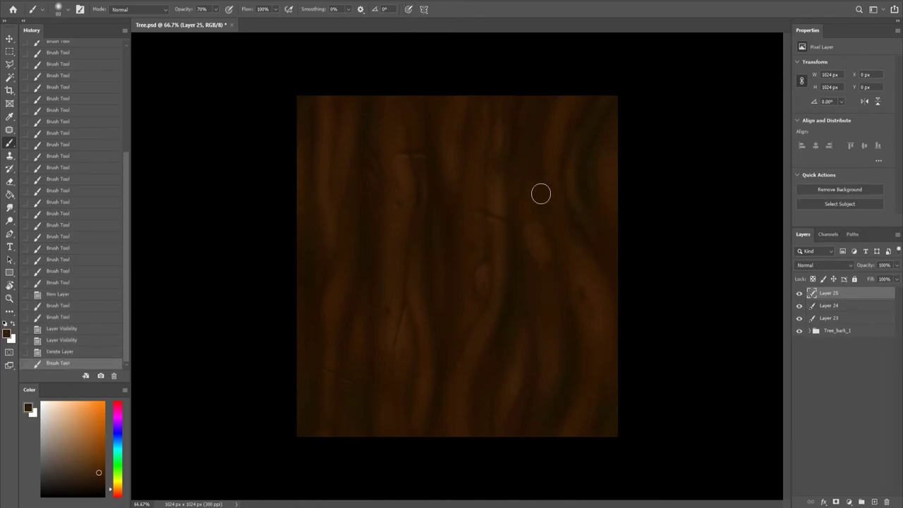
{"action": "left_click_drag", "start_coordinate": [541, 291], "coordinate": [554, 356]}
{"action": "left_click_drag", "start_coordinate": [553, 355], "coordinate": [496, 232]}
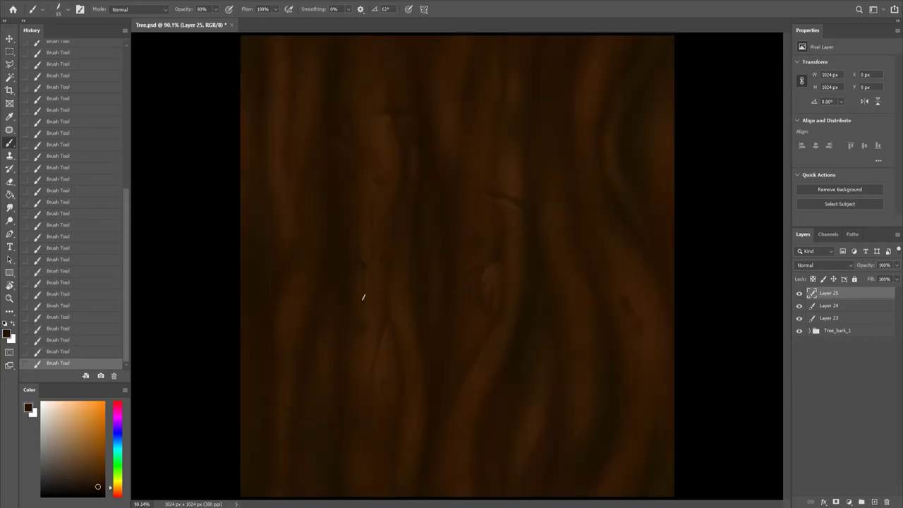
Paint a faint dark crack mark mid-canvas, comparing it with undo and redo.
{"action": "left_click_drag", "start_coordinate": [359, 253], "coordinate": [362, 271]}
{"action": "key", "text": "ctrl+z"}
{"action": "key", "text": "ctrl+z"}
{"action": "key", "text": "ctrl+z"}
{"action": "key", "text": "ctrl+shift+z"}
{"action": "key", "text": "ctrl+shift+z"}
{"action": "key", "text": "ctrl+shift+z"}
{"action": "key", "text": "ctrl+z"}
{"action": "key", "text": "ctrl+z"}
{"action": "key", "text": "ctrl+shift+z"}
{"action": "key", "text": "ctrl+shift+z"}
{"action": "key", "text": "ctrl+z"}
{"action": "key", "text": "ctrl+z"}
{"action": "key", "text": "ctrl+shift+z"}
{"action": "key", "text": "ctrl+shift+z"}
{"action": "key", "text": "ctrl+z"}
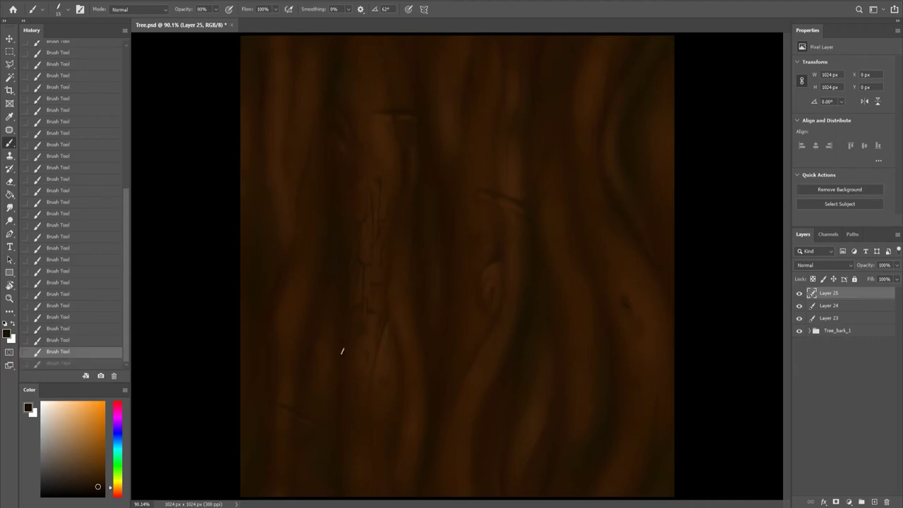
{"action": "key", "text": "ctrl+shift+z"}
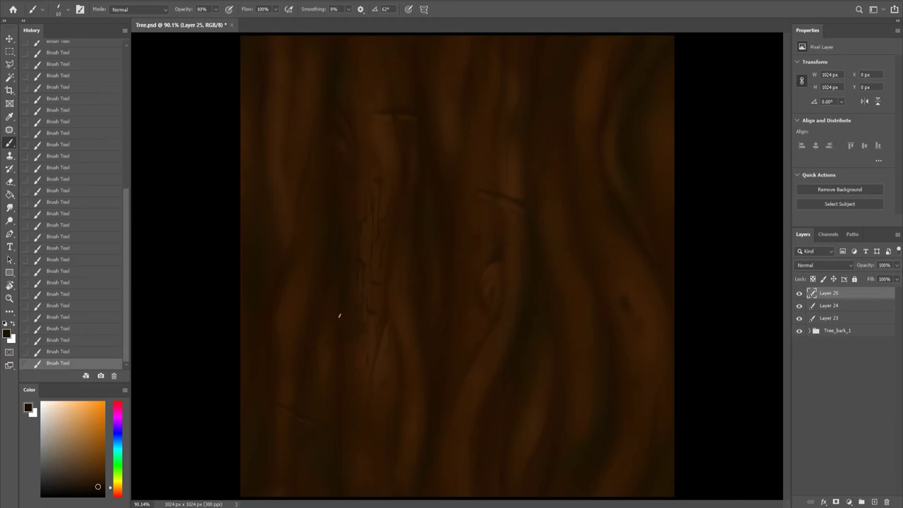
Erase part of a crack, add more fine cracks in the light streak, and toggle visibility to compare.
{"action": "left_click_drag", "start_coordinate": [376, 260], "coordinate": [386, 315]}
{"action": "mouse_move", "coordinate": [377, 294]}
{"action": "left_mouse_down"}
{"action": "mouse_move", "coordinate": [353, 264]}
{"action": "mouse_move", "coordinate": [345, 393]}
{"action": "mouse_move", "coordinate": [366, 278]}
{"action": "mouse_move", "coordinate": [360, 219]}
{"action": "left_mouse_up"}
{"action": "left_click", "coordinate": [799, 306]}
{"action": "left_click", "coordinate": [800, 305]}
{"action": "left_click", "coordinate": [800, 306]}
{"action": "left_click", "coordinate": [799, 305]}
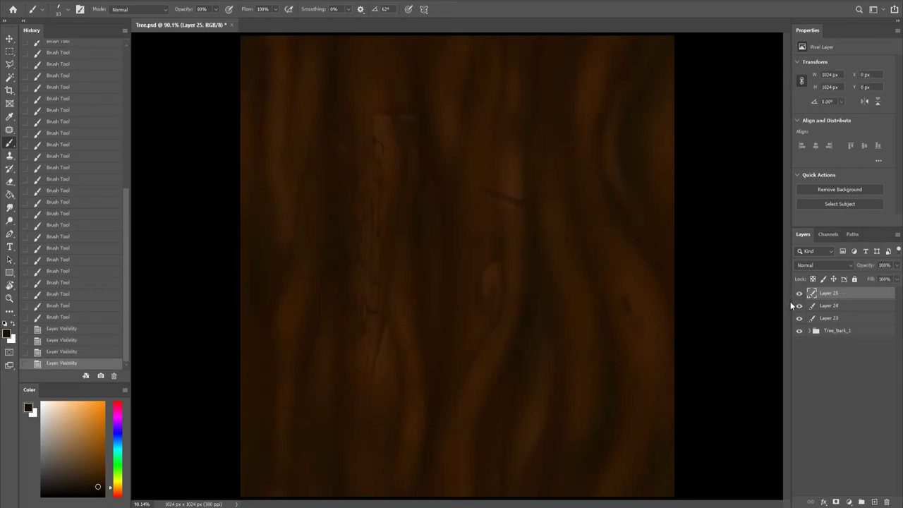
{"action": "scroll", "coordinate": [71, 212], "scroll_direction": "up", "scroll_amount": 10}
{"action": "left_click", "coordinate": [71, 66]}
{"action": "scroll", "coordinate": [70, 212], "scroll_direction": "down", "scroll_amount": 10}
{"action": "left_click", "coordinate": [58, 317]}
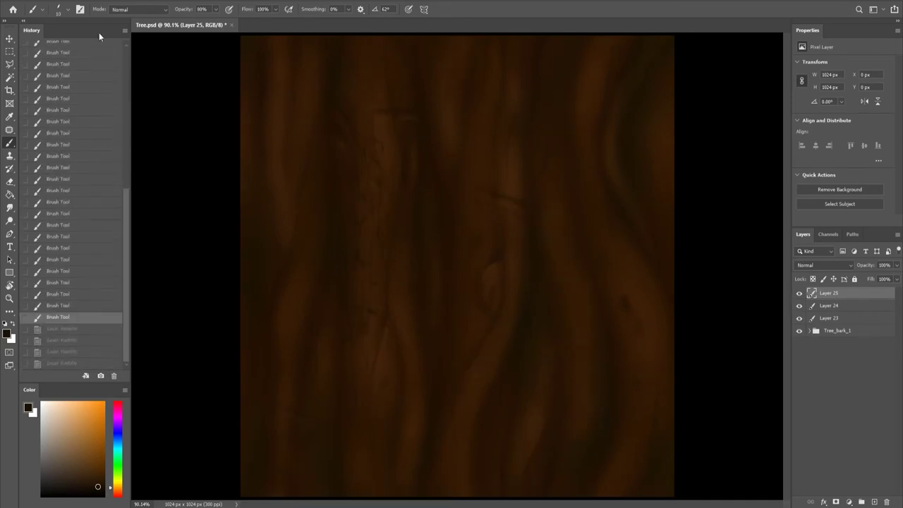
Open Body.psd and erase the old crack lines on Layer 25.
{"action": "key", "text": "ctrl+o"}
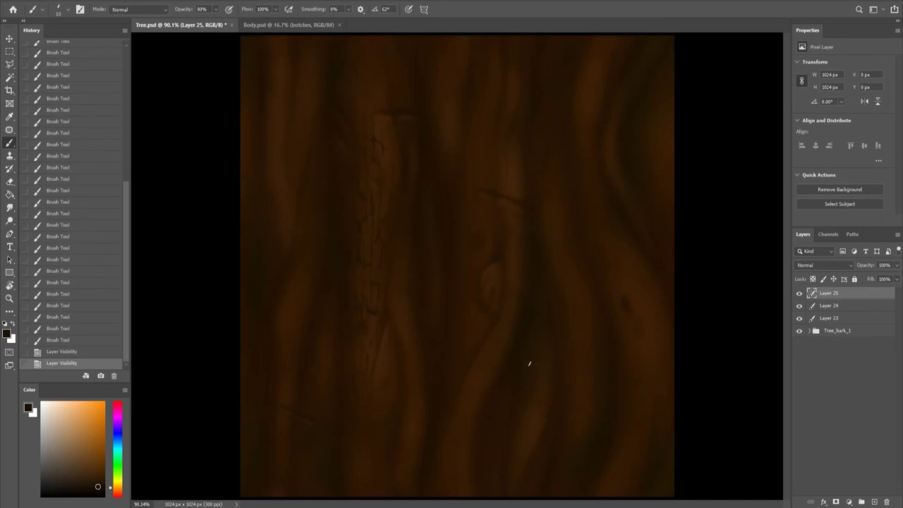
{"action": "left_click", "coordinate": [799, 294]}
{"action": "left_click", "coordinate": [800, 293]}
{"action": "double_click", "coordinate": [799, 293]}
{"action": "double_click", "coordinate": [799, 293]}
{"action": "double_click", "coordinate": [799, 294]}
{"action": "key", "text": "e"}
{"action": "mouse_move", "coordinate": [368, 193]}
{"action": "left_mouse_down"}
{"action": "mouse_move", "coordinate": [365, 318]}
{"action": "mouse_move", "coordinate": [472, 374]}
{"action": "left_mouse_up"}
On a new layer, paint fine crack lines down the light streak left of centre.
{"action": "key", "text": "ctrl+shift+alt+n"}
{"action": "key", "text": "b"}
{"action": "mouse_move", "coordinate": [354, 257]}
{"action": "left_mouse_down"}
{"action": "mouse_move", "coordinate": [374, 264]}
{"action": "mouse_move", "coordinate": [370, 308]}
{"action": "left_mouse_up"}
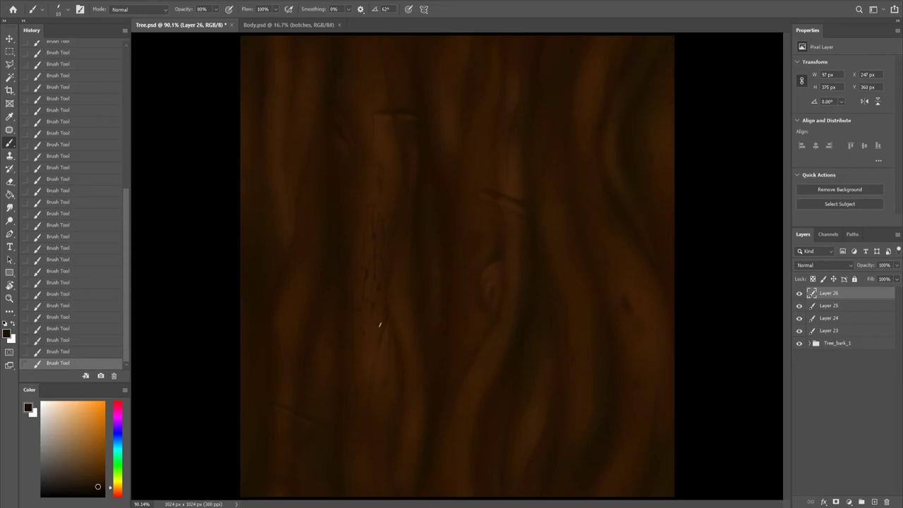
{"action": "key", "text": "ctrl+comma"}
{"action": "key", "text": "ctrl+comma"}
{"action": "key", "text": "ctrl+comma"}
{"action": "key", "text": "ctrl+comma"}
{"action": "mouse_move", "coordinate": [344, 359]}
{"action": "left_mouse_down"}
{"action": "mouse_move", "coordinate": [364, 381]}
{"action": "mouse_move", "coordinate": [365, 395]}
{"action": "mouse_move", "coordinate": [355, 358]}
{"action": "mouse_move", "coordinate": [355, 412]}
{"action": "left_mouse_up"}
{"action": "key", "text": "ctrl+z"}
{"action": "key", "text": "ctrl+z"}
{"action": "key", "text": "ctrl+shift+z"}
{"action": "key", "text": "ctrl+shift+z"}
Duplicate the crack layer and warp the copy into a curved shape.
{"action": "key", "text": "ctrl+j"}
{"action": "key", "text": "ctrl+t"}
{"action": "right_click", "coordinate": [417, 205]}
{"action": "left_click", "coordinate": [432, 269]}
{"action": "left_click_drag", "start_coordinate": [387, 374], "coordinate": [399, 387]}
{"action": "left_click_drag", "start_coordinate": [388, 251], "coordinate": [359, 261]}
{"action": "left_click_drag", "start_coordinate": [450, 251], "coordinate": [409, 260]}
{"action": "left_click_drag", "start_coordinate": [400, 388], "coordinate": [405, 389]}
{"action": "left_click_drag", "start_coordinate": [387, 130], "coordinate": [397, 161]}
{"action": "left_click_drag", "start_coordinate": [449, 375], "coordinate": [470, 393]}
{"action": "left_click_drag", "start_coordinate": [389, 496], "coordinate": [375, 497]}
{"action": "key", "text": "Return"}
Open the copy in Liquify with All Layers shown behind as a 98% opacity backdrop.
{"action": "key", "text": "ctrl+shift+x"}
{"action": "left_click", "coordinate": [716, 214]}
{"action": "left_click_drag", "start_coordinate": [797, 260], "coordinate": [819, 260]}
{"action": "left_click", "coordinate": [304, 379]}
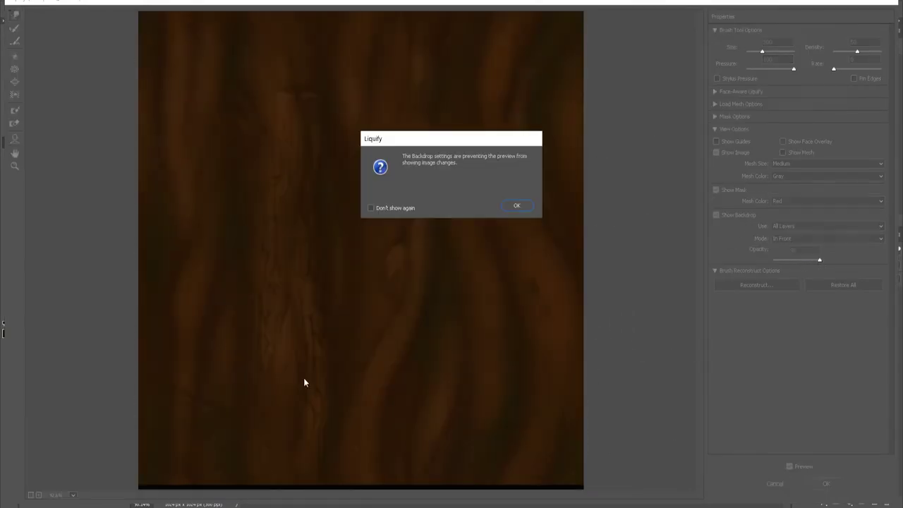
{"action": "key", "text": "Return"}
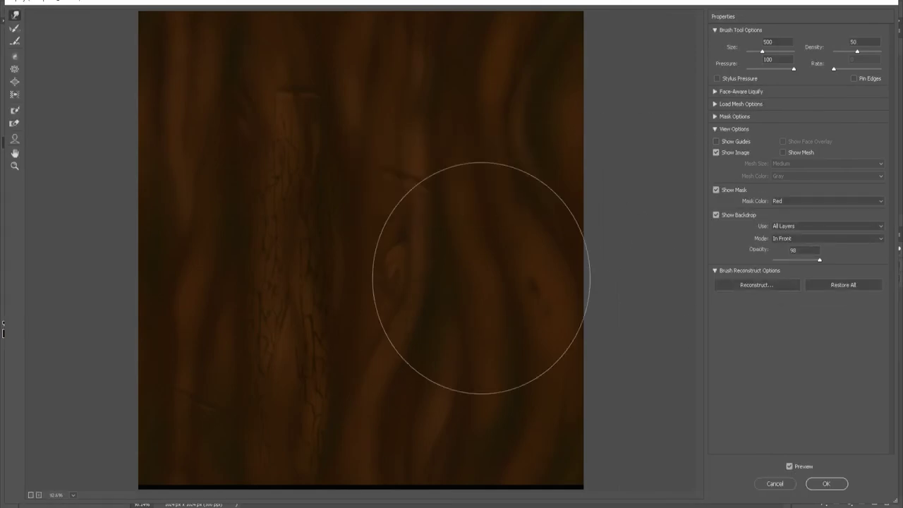
{"action": "left_click", "coordinate": [404, 257]}
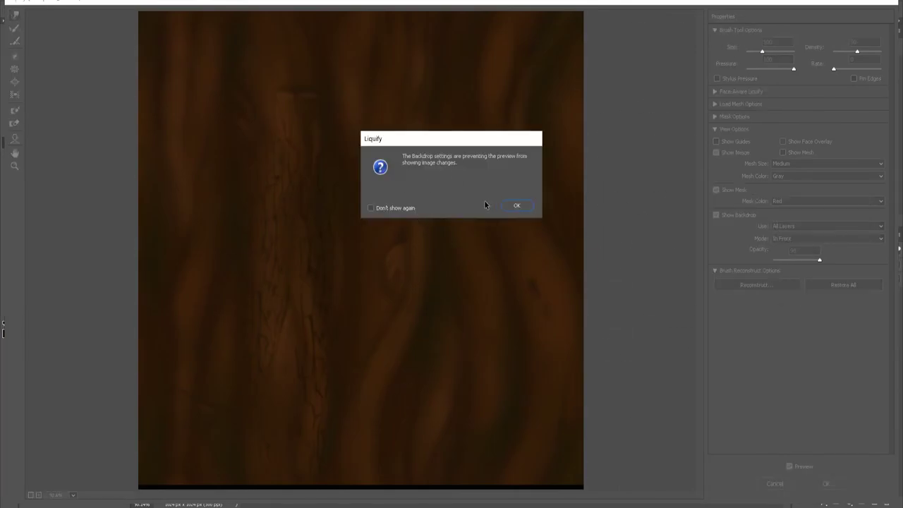
{"action": "left_click", "coordinate": [516, 206]}
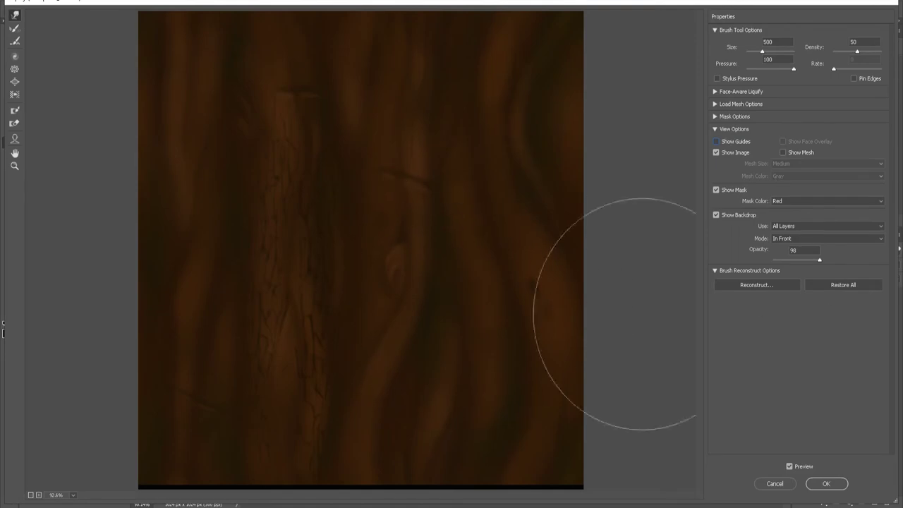
{"action": "left_click", "coordinate": [826, 226]}
{"action": "key", "text": "Return"}
{"action": "left_click", "coordinate": [813, 227]}
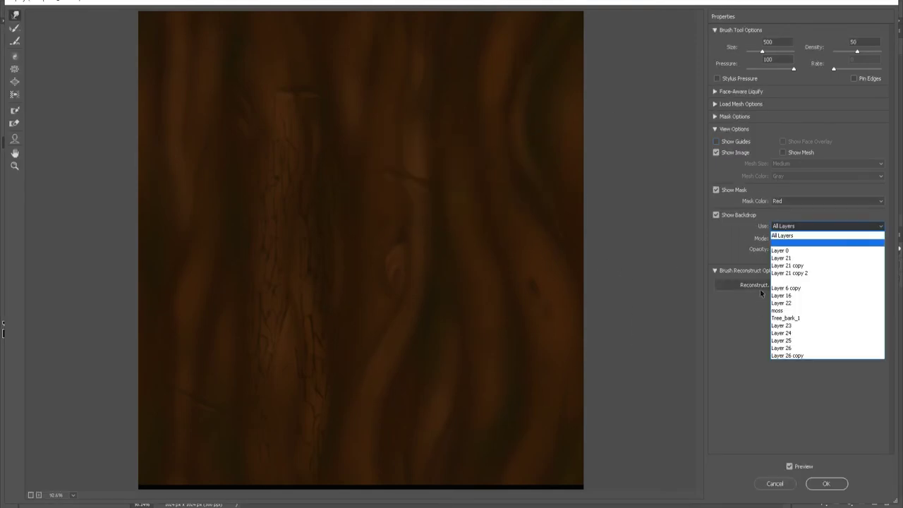
{"action": "key", "text": "Return"}
{"action": "key", "text": "Return"}
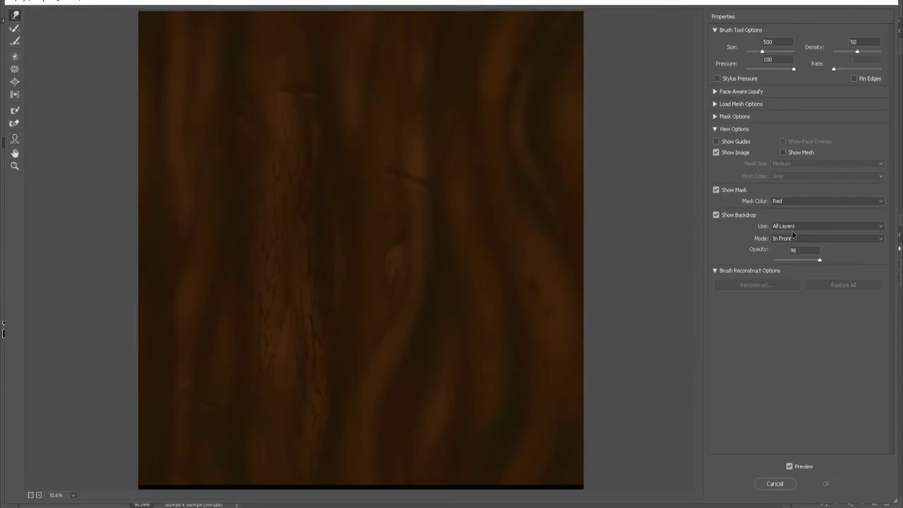
Finish the Liquify pass with All Layers as the backdrop, pushing the grain into a new curve, and apply it.
{"action": "key", "text": "Tab"}
{"action": "key", "text": "Down"}
{"action": "left_click_drag", "start_coordinate": [381, 275], "coordinate": [329, 307]}
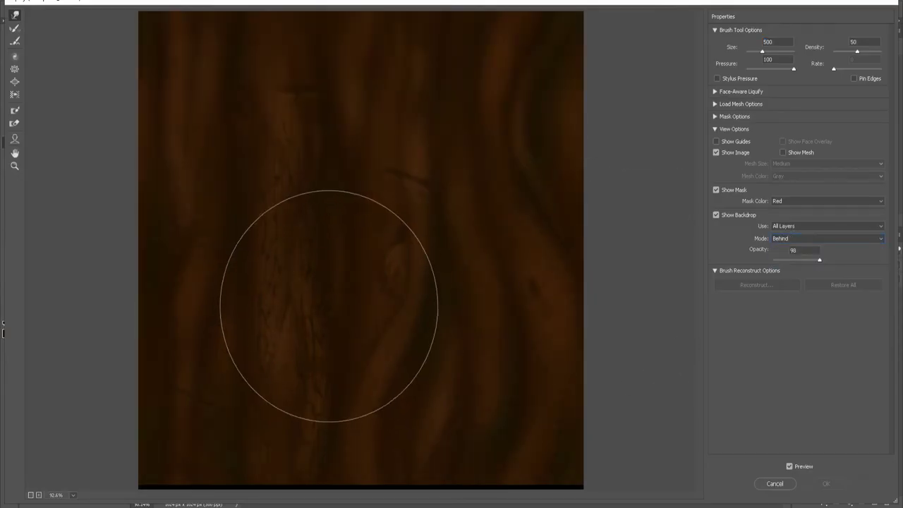
{"action": "left_click", "coordinate": [801, 227]}
{"action": "left_click", "coordinate": [804, 353]}
{"action": "scroll", "coordinate": [790, 226], "scroll_direction": "up", "scroll_amount": 5}
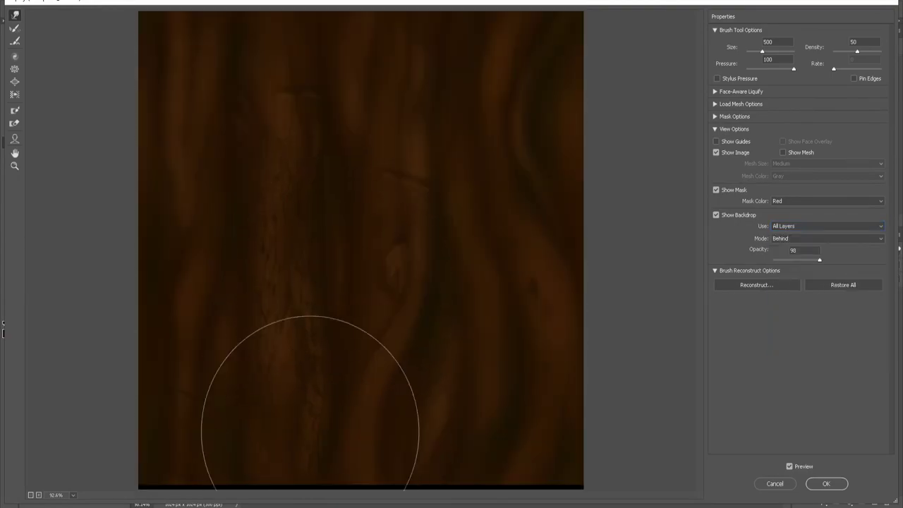
{"action": "key", "text": "Return"}
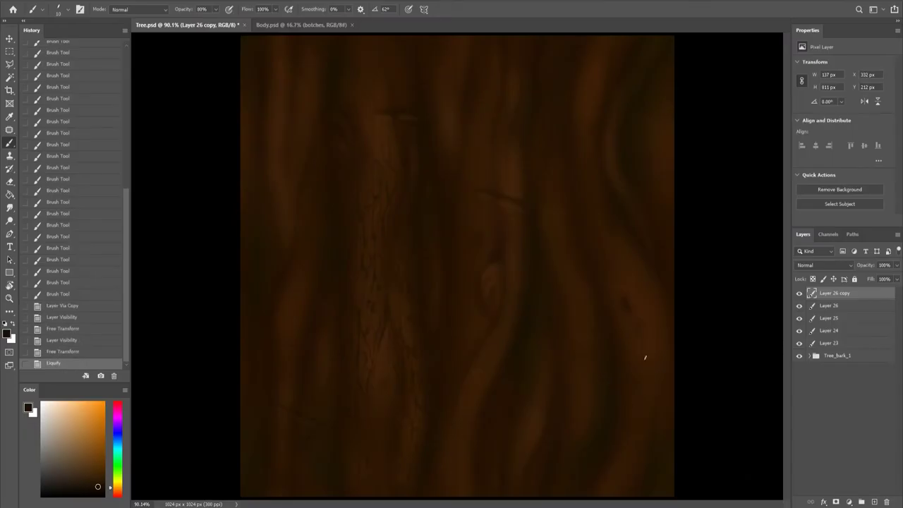
Duplicate the cracked strip, rotate it and warp it to bend along the curving grain on the right.
{"action": "key", "text": "ctrl+j"}
{"action": "key", "text": "ctrl+t"}
{"action": "left_click_drag", "start_coordinate": [638, 149], "coordinate": [618, 219]}
{"action": "right_click", "coordinate": [633, 287]}
{"action": "left_click", "coordinate": [691, 355]}
{"action": "left_click_drag", "start_coordinate": [654, 468], "coordinate": [722, 352]}
{"action": "left_click_drag", "start_coordinate": [670, 330], "coordinate": [669, 317]}
{"action": "left_click_drag", "start_coordinate": [754, 323], "coordinate": [724, 320]}
{"action": "left_click_drag", "start_coordinate": [587, 106], "coordinate": [603, 148]}
{"action": "left_click_drag", "start_coordinate": [522, 161], "coordinate": [544, 141]}
{"action": "left_click_drag", "start_coordinate": [595, 463], "coordinate": [582, 463]}
{"action": "left_click_drag", "start_coordinate": [641, 463], "coordinate": [649, 471]}
Refine the warped strip's curves, edges and corners, then commit the warp.
{"action": "left_click_drag", "start_coordinate": [724, 320], "coordinate": [696, 315]}
{"action": "left_click_drag", "start_coordinate": [611, 355], "coordinate": [639, 360]}
{"action": "left_click_drag", "start_coordinate": [577, 261], "coordinate": [593, 305]}
{"action": "left_click_drag", "start_coordinate": [544, 141], "coordinate": [543, 154]}
{"action": "left_click_drag", "start_coordinate": [639, 359], "coordinate": [630, 367]}
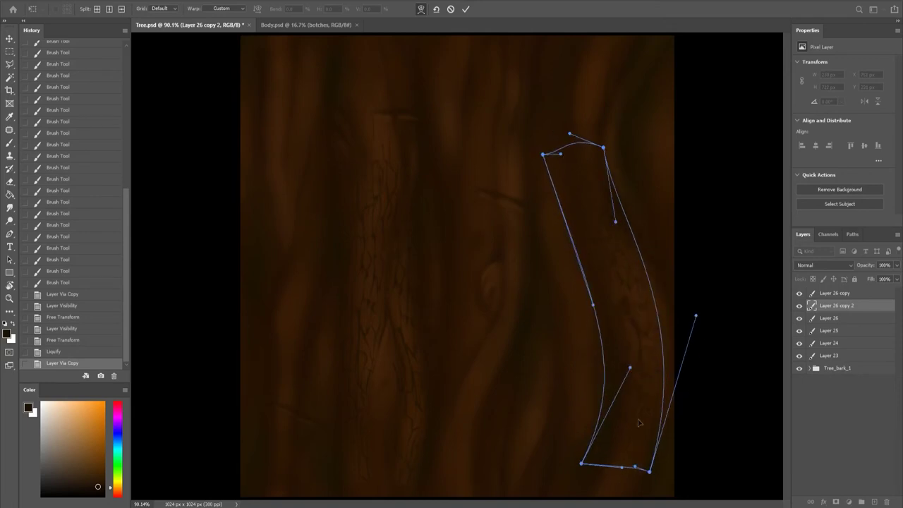
{"action": "left_click_drag", "start_coordinate": [696, 315], "coordinate": [691, 314]}
{"action": "left_click_drag", "start_coordinate": [603, 147], "coordinate": [606, 163]}
{"action": "left_click_drag", "start_coordinate": [569, 132], "coordinate": [589, 159]}
{"action": "left_click_drag", "start_coordinate": [593, 305], "coordinate": [570, 213]}
{"action": "left_click_drag", "start_coordinate": [543, 154], "coordinate": [548, 152]}
{"action": "mouse_move", "coordinate": [635, 466]}
{"action": "left_mouse_down"}
{"action": "mouse_move", "coordinate": [640, 476]}
{"action": "mouse_move", "coordinate": [602, 465]}
{"action": "left_mouse_up"}
{"action": "left_click_drag", "start_coordinate": [649, 472], "coordinate": [657, 465]}
{"action": "left_click_drag", "start_coordinate": [630, 367], "coordinate": [650, 373]}
{"action": "left_click_drag", "start_coordinate": [570, 213], "coordinate": [568, 225]}
{"action": "left_click_drag", "start_coordinate": [614, 222], "coordinate": [611, 220]}
{"action": "key", "text": "Return"}
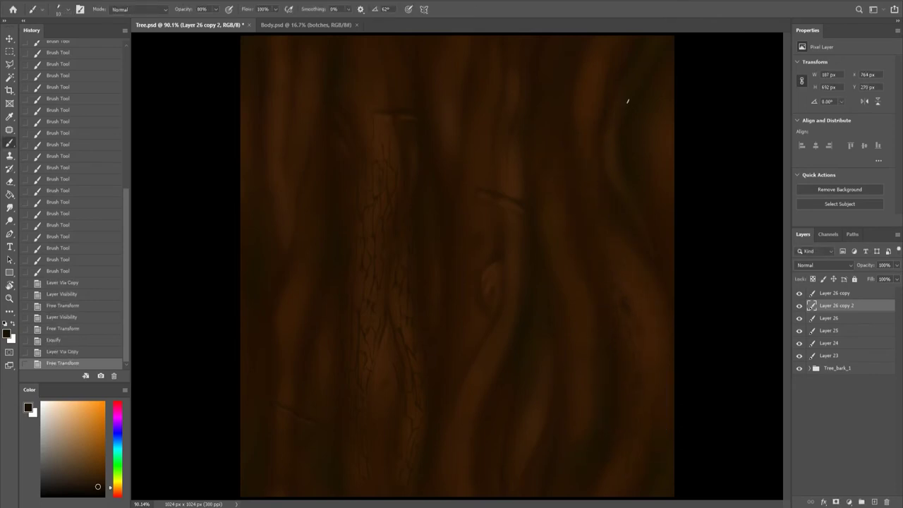
Duplicate Layer 26 and rotate the new strip closer to vertical.
{"action": "left_click", "coordinate": [828, 330]}
{"action": "left_click", "coordinate": [829, 317]}
{"action": "key", "text": "ctrl+j"}
{"action": "key", "text": "ctrl+t"}
{"action": "left_click_drag", "start_coordinate": [676, 317], "coordinate": [656, 325]}
{"action": "right_click", "coordinate": [652, 310]}
{"action": "left_click", "coordinate": [670, 338]}
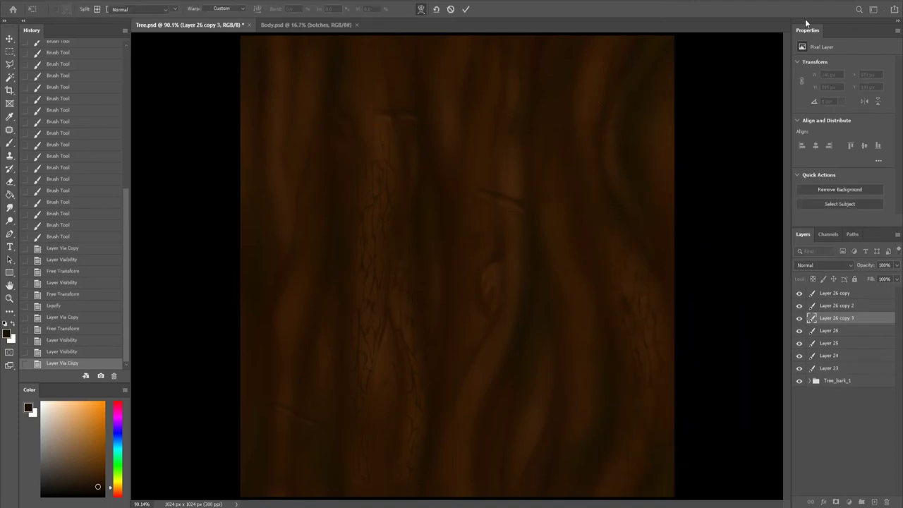
{"action": "left_click_drag", "start_coordinate": [700, 227], "coordinate": [704, 53]}
{"action": "key", "text": "Return"}
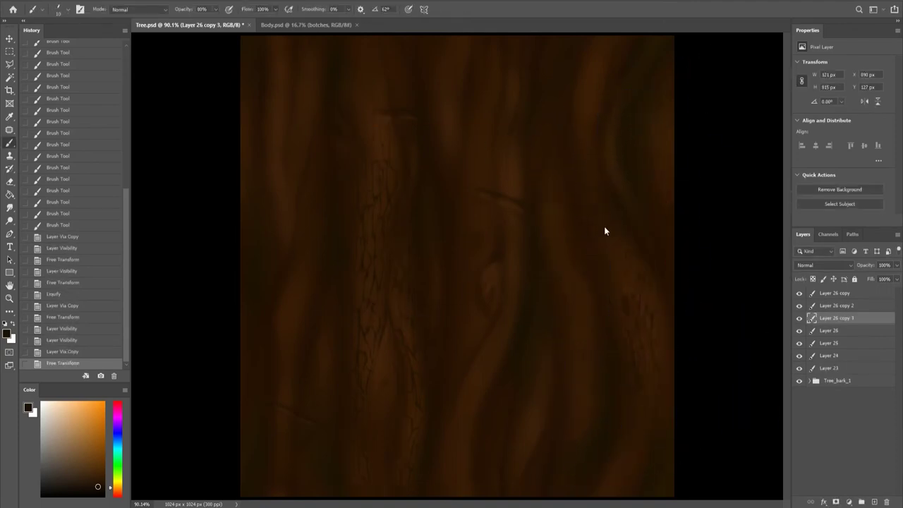
{"action": "key", "text": "ctrl+shift+x"}
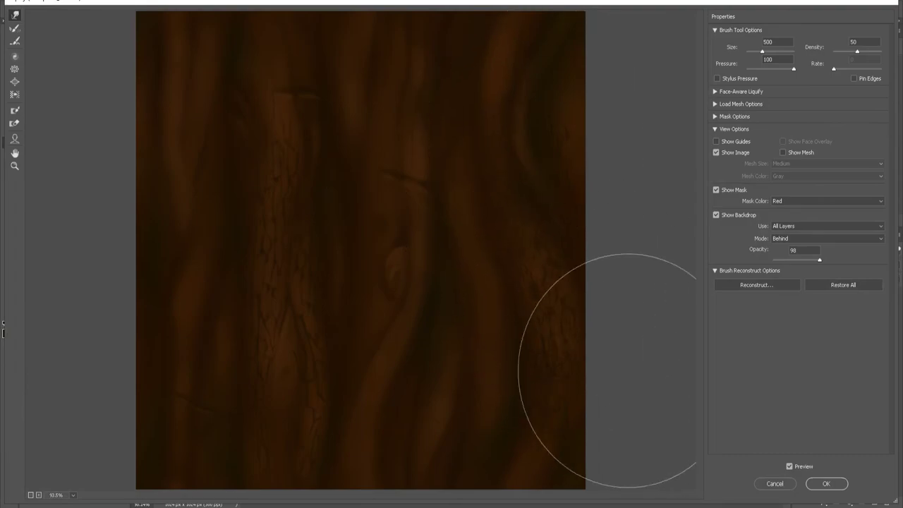
Apply the Liquify changes, then duplicate the crack strip, move it toward the upper middle and shorten it.
{"action": "key", "text": "Return"}
{"action": "key", "text": "ctrl+j"}
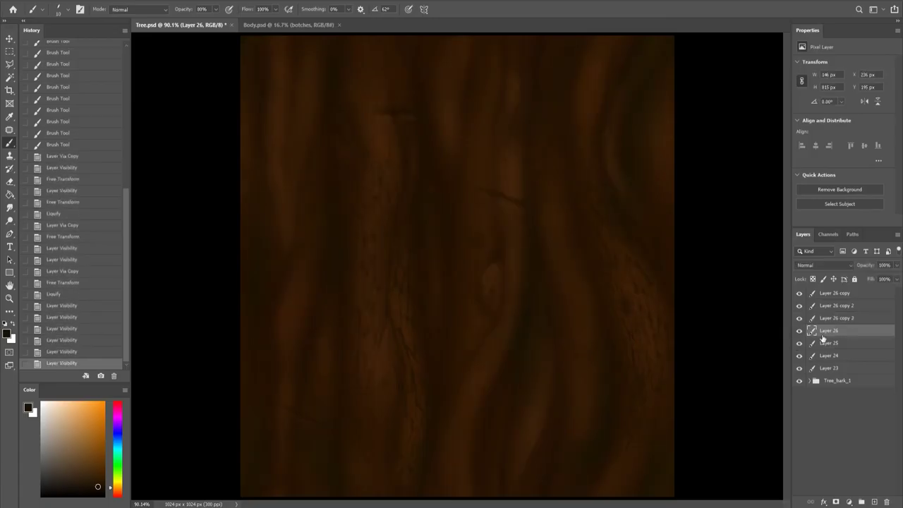
{"action": "key", "text": "ctrl+t"}
{"action": "mouse_move", "coordinate": [581, 320]}
{"action": "left_mouse_down"}
{"action": "mouse_move", "coordinate": [564, 284]}
{"action": "mouse_move", "coordinate": [469, 247]}
{"action": "left_mouse_up"}
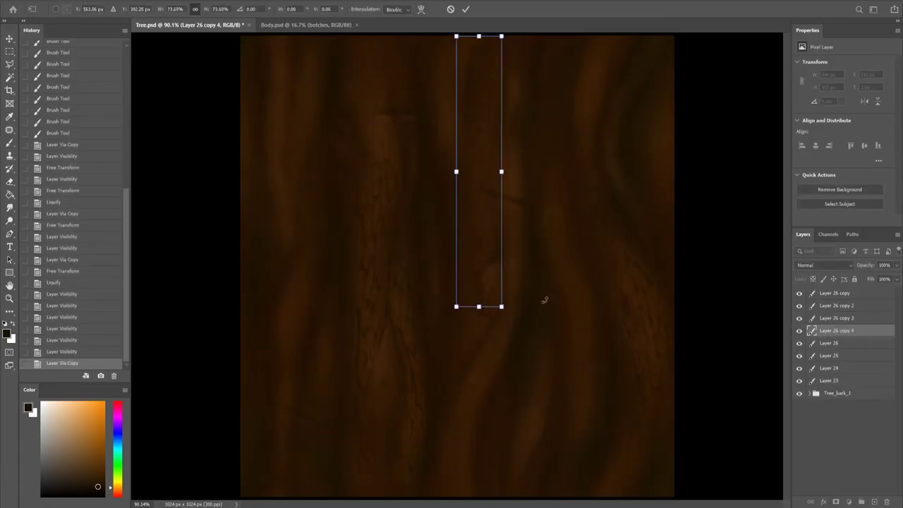
{"action": "left_click_drag", "start_coordinate": [484, 405], "coordinate": [484, 245]}
{"action": "key", "text": "Return"}
Duplicate the shortened strip and warp its corners and right side into a bent shape.
{"action": "key", "text": "ctrl+j"}
{"action": "key", "text": "ctrl+t"}
{"action": "right_click", "coordinate": [498, 319]}
{"action": "left_click", "coordinate": [511, 388]}
{"action": "left_click_drag", "start_coordinate": [477, 385], "coordinate": [452, 381]}
{"action": "left_click_drag", "start_coordinate": [539, 386], "coordinate": [524, 395]}
{"action": "left_click_drag", "start_coordinate": [451, 380], "coordinate": [456, 387]}
{"action": "left_click_drag", "start_coordinate": [538, 180], "coordinate": [548, 180]}
{"action": "left_click_drag", "start_coordinate": [482, 184], "coordinate": [526, 182]}
{"action": "left_click_drag", "start_coordinate": [525, 395], "coordinate": [500, 397]}
{"action": "left_click_drag", "start_coordinate": [538, 318], "coordinate": [528, 282]}
{"action": "key", "text": "Return"}
{"action": "key", "text": "b"}
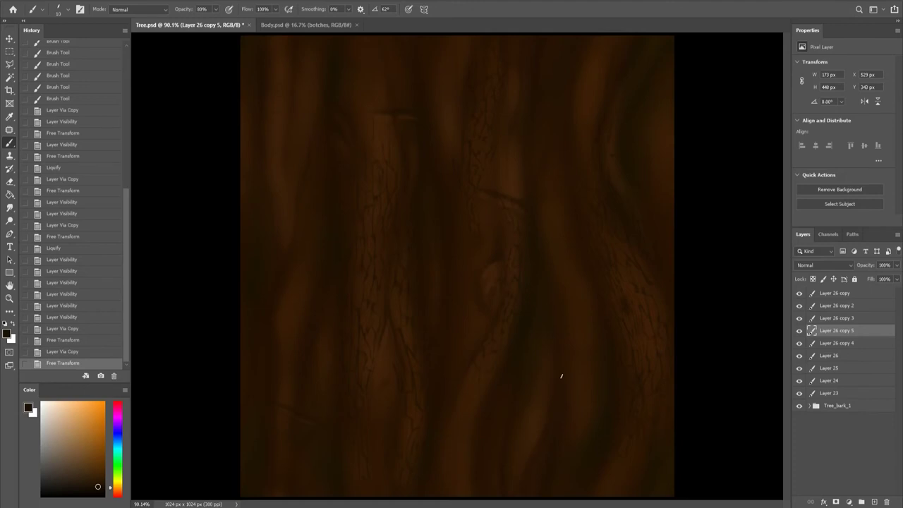
Duplicate the strip again, move and rotate it toward the top left, and compare the crack layers.
{"action": "key", "text": "ctrl+j"}
{"action": "key", "text": "ctrl+t"}
{"action": "mouse_move", "coordinate": [589, 294]}
{"action": "left_mouse_down"}
{"action": "mouse_move", "coordinate": [202, 363]}
{"action": "mouse_move", "coordinate": [305, 111]}
{"action": "mouse_move", "coordinate": [297, 102]}
{"action": "left_mouse_up"}
{"action": "key", "text": "Return"}
{"action": "key", "text": "b"}
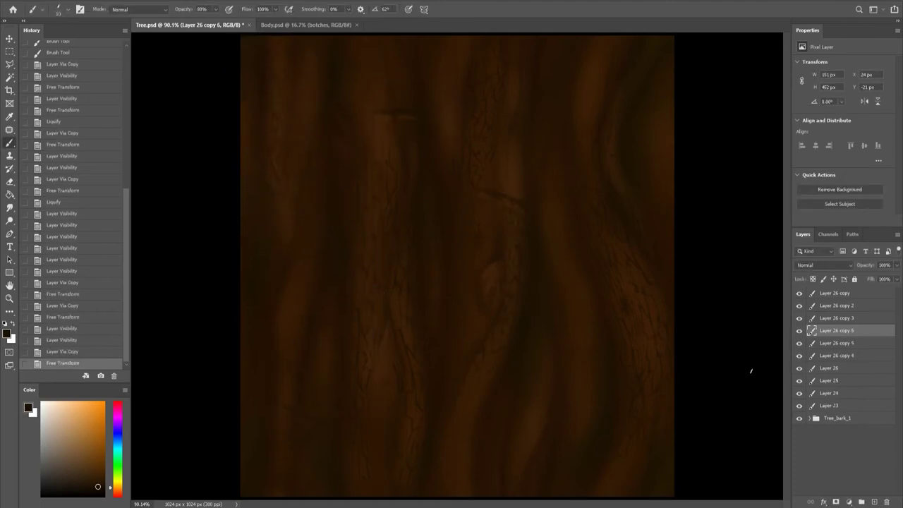
{"action": "left_click", "coordinate": [836, 318]}
{"action": "key", "text": "ctrl+comma"}
{"action": "key", "text": "ctrl+comma"}
{"action": "key", "text": "ctrl+comma"}
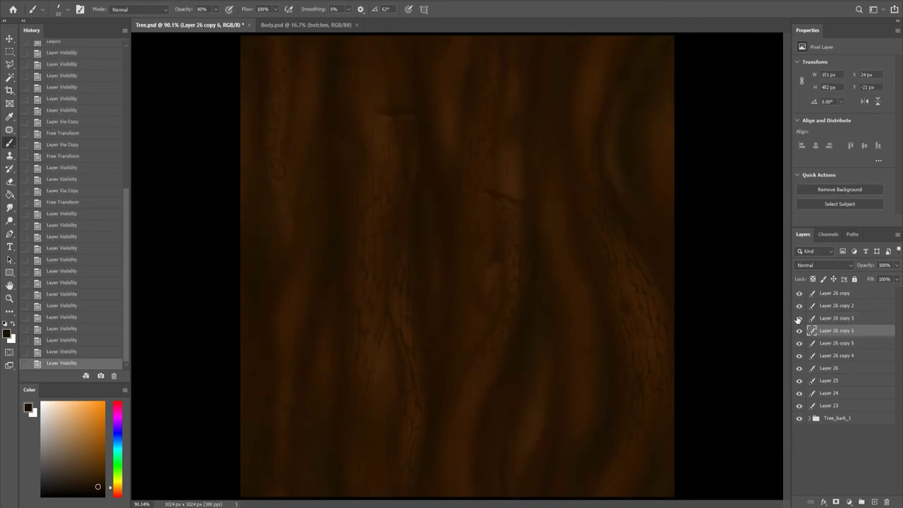
Merge the crack layers into Layer 26 copy 3, then duplicate it and resize and move the copy.
{"action": "left_click", "coordinate": [836, 306], "text": "ctrl"}
{"action": "key", "text": "ctrl+e"}
{"action": "key", "text": "ctrl+j"}
{"action": "key", "text": "ctrl+t"}
{"action": "mouse_move", "coordinate": [675, 101]}
{"action": "left_mouse_down"}
{"action": "mouse_move", "coordinate": [577, 195]}
{"action": "mouse_move", "coordinate": [583, 206]}
{"action": "left_mouse_up"}
{"action": "key", "text": "Return"}
Rotate the copy, move it toward the lower right and warp it into a pointed crack shape.
{"action": "key", "text": "ctrl+t"}
{"action": "left_click_drag", "start_coordinate": [614, 169], "coordinate": [600, 155]}
{"action": "left_click_drag", "start_coordinate": [588, 257], "coordinate": [605, 318]}
{"action": "right_click", "coordinate": [531, 254]}
{"action": "left_click", "coordinate": [547, 321]}
{"action": "left_click_drag", "start_coordinate": [508, 252], "coordinate": [509, 286]}
{"action": "left_click_drag", "start_coordinate": [574, 498], "coordinate": [545, 491]}
{"action": "left_click_drag", "start_coordinate": [583, 204], "coordinate": [565, 228]}
{"action": "left_click_drag", "start_coordinate": [648, 477], "coordinate": [631, 482]}
{"action": "left_click_drag", "start_coordinate": [508, 311], "coordinate": [489, 320]}
{"action": "left_click_drag", "start_coordinate": [565, 227], "coordinate": [581, 239]}
{"action": "left_click_drag", "start_coordinate": [546, 493], "coordinate": [534, 492]}
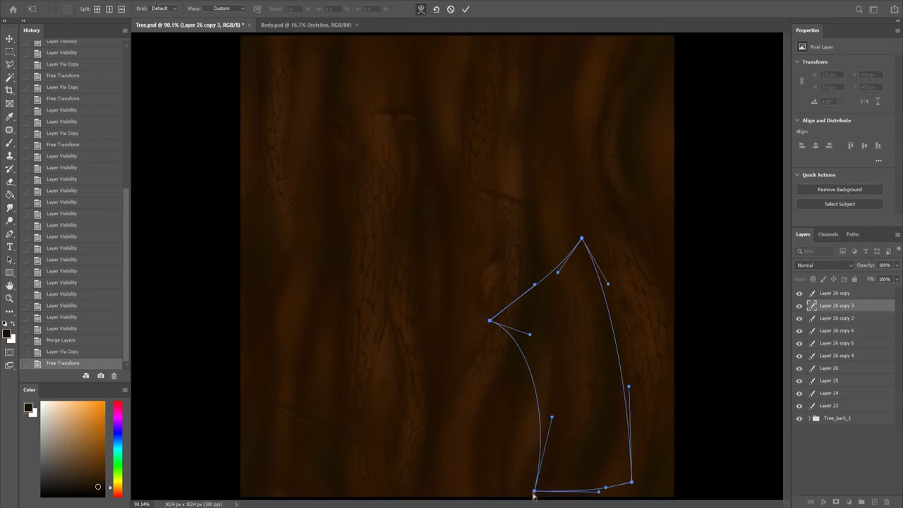
Commit the warp, then duplicate Layer 26 copy 6 and narrow, rotate and move the copy into place.
{"action": "key", "text": "Return"}
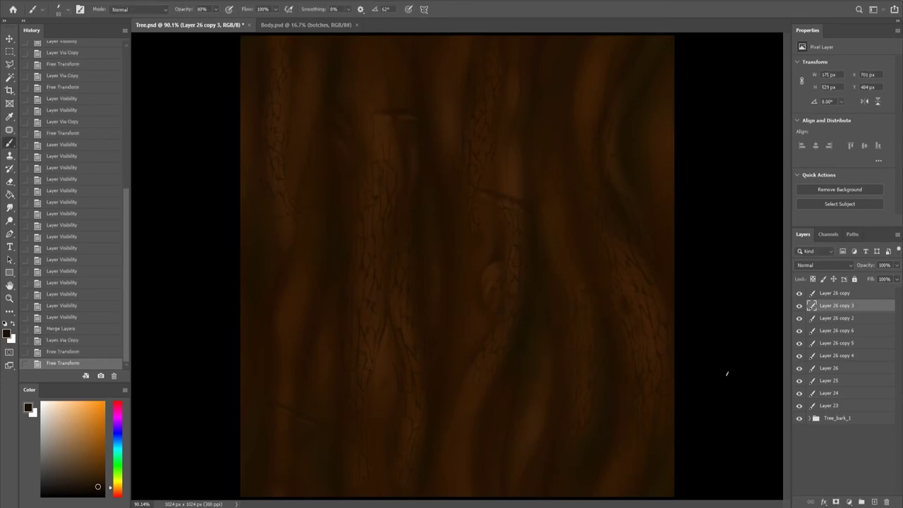
{"action": "left_click", "coordinate": [836, 330]}
{"action": "key", "text": "ctrl+j"}
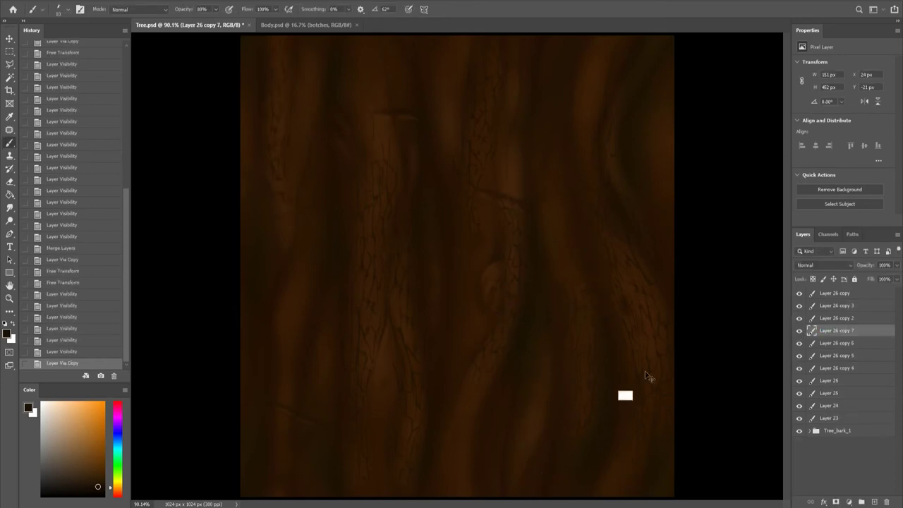
{"action": "key", "text": "ctrl+t"}
{"action": "left_click_drag", "start_coordinate": [596, 90], "coordinate": [574, 115]}
{"action": "mouse_move", "coordinate": [582, 197]}
{"action": "left_mouse_down"}
{"action": "mouse_move", "coordinate": [598, 198]}
{"action": "mouse_move", "coordinate": [520, 343]}
{"action": "left_mouse_up"}
{"action": "key", "text": "Return"}
Duplicate the strip again and warp the new copy's edges and corners to bend it.
{"action": "key", "text": "ctrl+j"}
{"action": "key", "text": "ctrl+t"}
{"action": "left_click_drag", "start_coordinate": [563, 219], "coordinate": [540, 212]}
{"action": "left_click_drag", "start_coordinate": [571, 115], "coordinate": [594, 119]}
{"action": "mouse_move", "coordinate": [558, 295]}
{"action": "left_mouse_down"}
{"action": "mouse_move", "coordinate": [509, 259]}
{"action": "mouse_move", "coordinate": [529, 258]}
{"action": "left_mouse_up"}
{"action": "left_click_drag", "start_coordinate": [600, 288], "coordinate": [618, 283]}
{"action": "mouse_move", "coordinate": [580, 173]}
{"action": "left_mouse_down"}
{"action": "mouse_move", "coordinate": [570, 176]}
{"action": "mouse_move", "coordinate": [593, 138]}
{"action": "left_mouse_up"}
{"action": "key", "text": "Return"}
Merge Layer 26 copy 7 into copy 8, checking the result by toggling its visibility.
{"action": "key", "text": "b"}
{"action": "left_click", "coordinate": [799, 331]}
{"action": "left_click", "coordinate": [839, 343], "text": "shift"}
{"action": "key", "text": "ctrl+e"}
{"action": "left_click", "coordinate": [799, 330]}
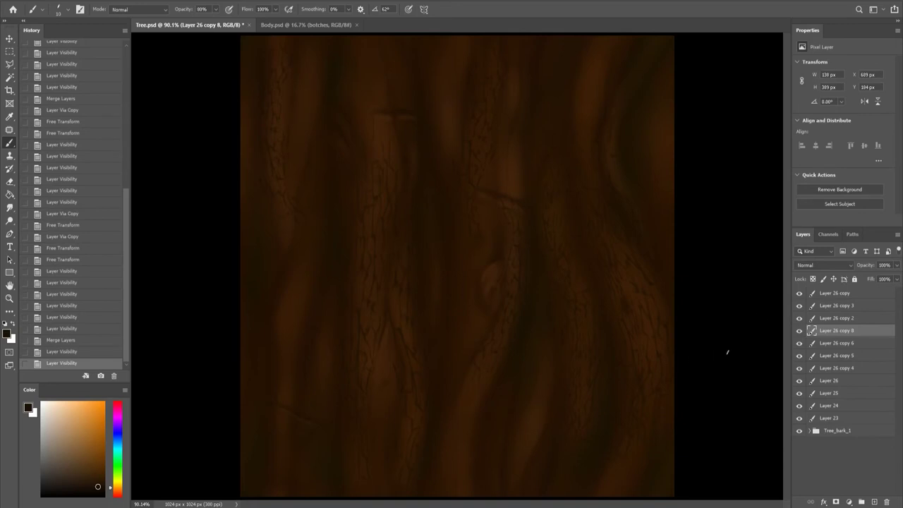
Add a horizontally flipped, scaled-down copy of the crack strip.
{"action": "key", "text": "ctrl+j"}
{"action": "key", "text": "ctrl+t"}
{"action": "right_click", "coordinate": [260, 264]}
{"action": "left_click", "coordinate": [327, 431]}
{"action": "mouse_move", "coordinate": [384, 101]}
{"action": "left_mouse_down"}
{"action": "mouse_move", "coordinate": [303, 278]}
{"action": "mouse_move", "coordinate": [325, 233]}
{"action": "left_mouse_up"}
{"action": "key", "text": "Return"}
{"action": "key", "text": "b"}
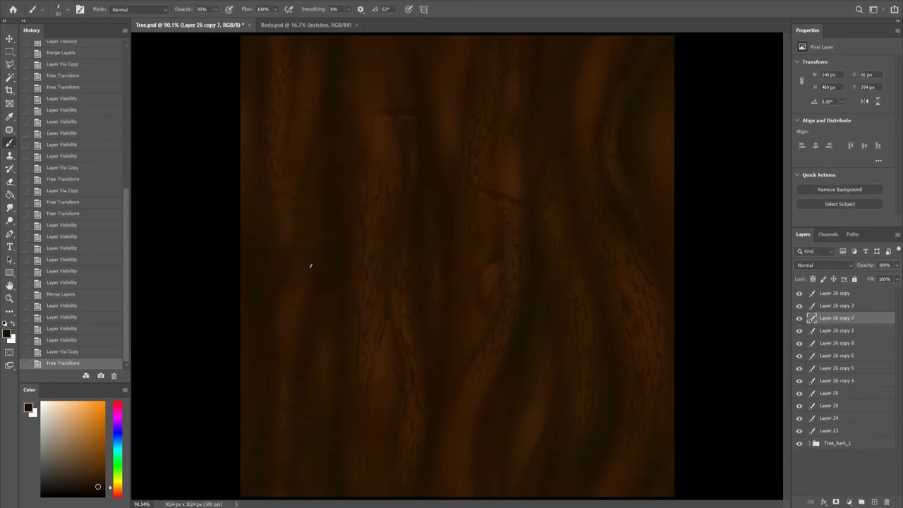
Add two more strip copies, one moved toward the lower left and one shifted up and right.
{"action": "key", "text": "ctrl+j"}
{"action": "key", "text": "ctrl+t"}
{"action": "left_click_drag", "start_coordinate": [272, 211], "coordinate": [317, 343]}
{"action": "key", "text": "Return"}
{"action": "key", "text": "ctrl+j"}
{"action": "key", "text": "ctrl+t"}
{"action": "left_click_drag", "start_coordinate": [297, 438], "coordinate": [333, 354]}
{"action": "key", "text": "Return"}
Shorten Layer 26 copy from the top and move it up and right.
{"action": "left_click", "coordinate": [799, 317]}
{"action": "left_click", "coordinate": [799, 318]}
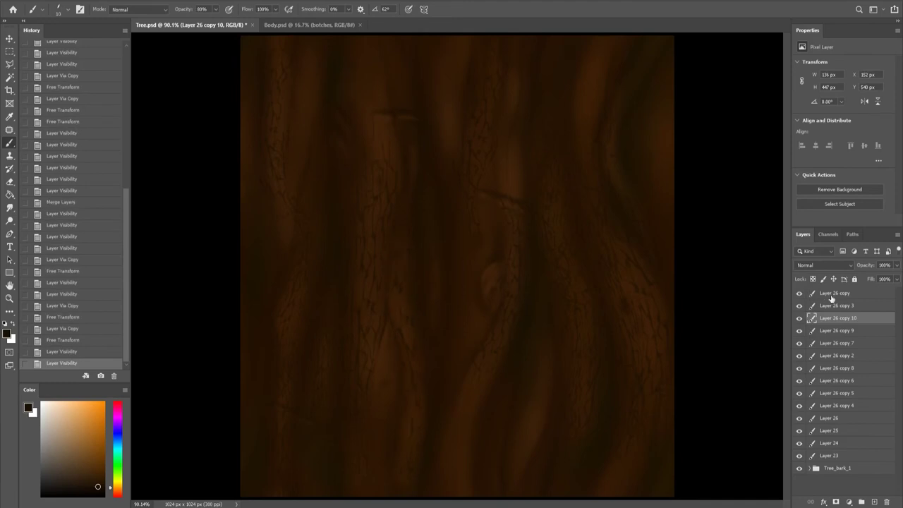
{"action": "left_click", "coordinate": [833, 293]}
{"action": "key", "text": "ctrl+t"}
{"action": "left_click_drag", "start_coordinate": [410, 132], "coordinate": [410, 322]}
{"action": "mouse_move", "coordinate": [427, 363]}
{"action": "left_mouse_down"}
{"action": "mouse_move", "coordinate": [526, 100]}
{"action": "mouse_move", "coordinate": [426, 352]}
{"action": "mouse_move", "coordinate": [399, 263]}
{"action": "left_mouse_up"}
{"action": "key", "text": "Return"}
{"action": "key", "text": "b"}
Add another strip copy, plus a moved and rotated duplicate of Layer 26 copy 2.
{"action": "key", "text": "ctrl+j"}
{"action": "key", "text": "ctrl+t"}
{"action": "key", "text": "Return"}
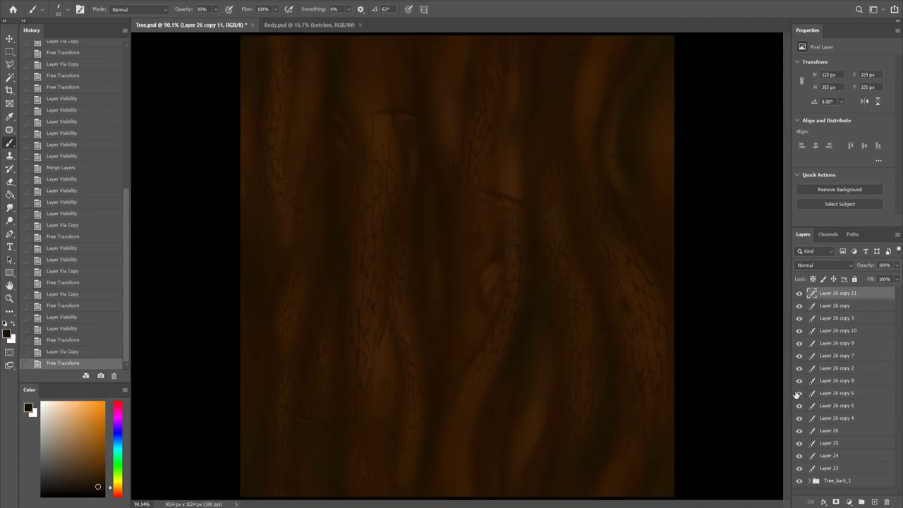
{"action": "left_click", "coordinate": [812, 367]}
{"action": "key", "text": "ctrl+j"}
{"action": "key", "text": "ctrl+t"}
{"action": "mouse_move", "coordinate": [545, 351]}
{"action": "left_mouse_down"}
{"action": "mouse_move", "coordinate": [782, 287]}
{"action": "mouse_move", "coordinate": [680, 92]}
{"action": "left_mouse_up"}
{"action": "key", "text": "Return"}
Switch to the Eraser and select the crack copies, briefly hiding them to compare.
{"action": "key", "text": "e"}
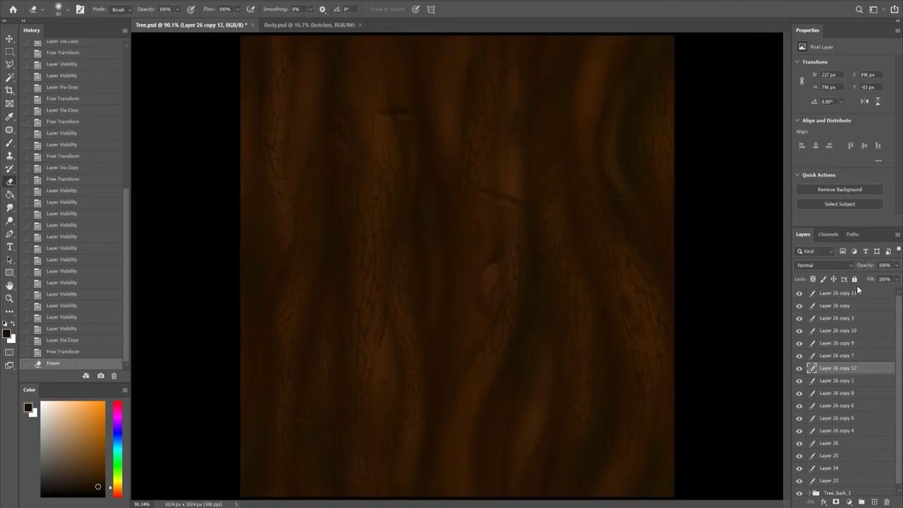
{"action": "key", "text": "alt+period"}
{"action": "left_click", "coordinate": [800, 430]}
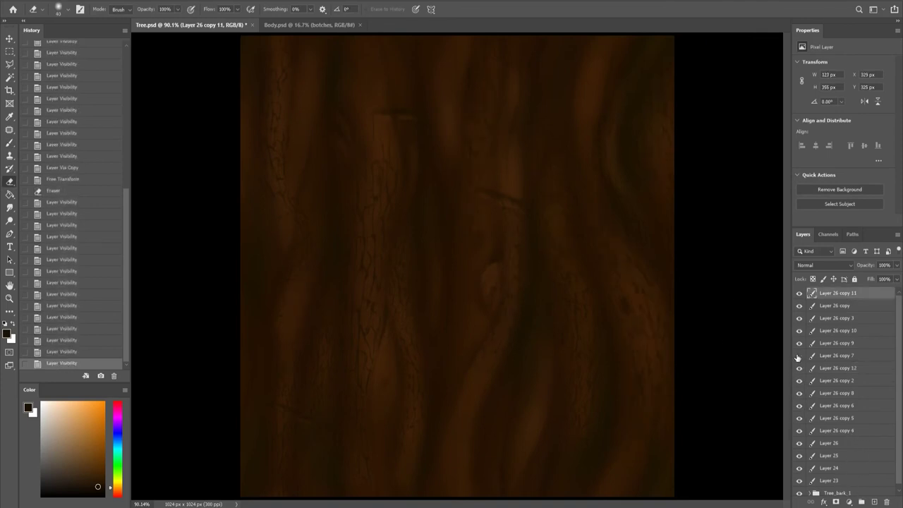
{"action": "left_click_drag", "start_coordinate": [800, 321], "coordinate": [803, 302]}
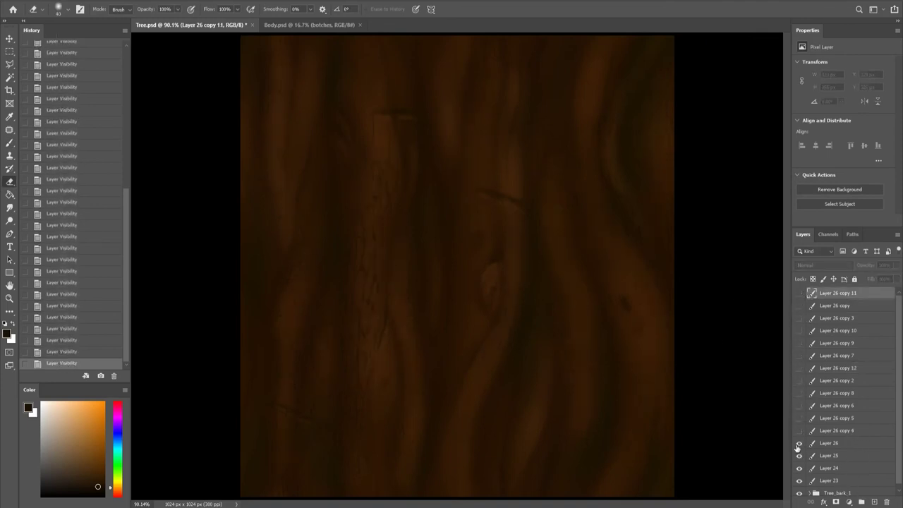
{"action": "left_click", "coordinate": [832, 443]}
Merge the crack copies into Layer 26 and move it below the wood layers.
{"action": "left_click", "coordinate": [836, 293], "text": "shift"}
{"action": "key", "text": "ctrl+e"}
{"action": "left_click_drag", "start_coordinate": [829, 306], "coordinate": [829, 349]}
{"action": "key", "text": "alt+period"}
Offset Layer 25 by +512/+512 pixels with Wrap Around.
{"action": "left_click", "coordinate": [132, 2]}
{"action": "left_click", "coordinate": [262, 237]}
{"action": "key", "text": "Return"}
{"action": "key", "text": "ctrl+alt+f"}
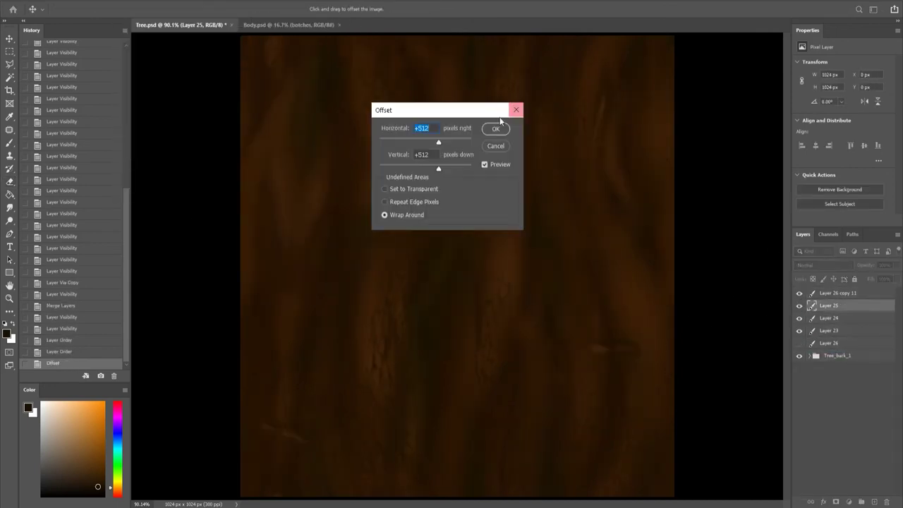
Apply the same 512-pixel wrap-around offset to Layer 24 and toggle the bark reference layer.
{"action": "key", "text": "Return"}
{"action": "key", "text": "alt+bracketleft"}
{"action": "left_click", "coordinate": [132, 2]}
{"action": "left_click", "coordinate": [278, 238]}
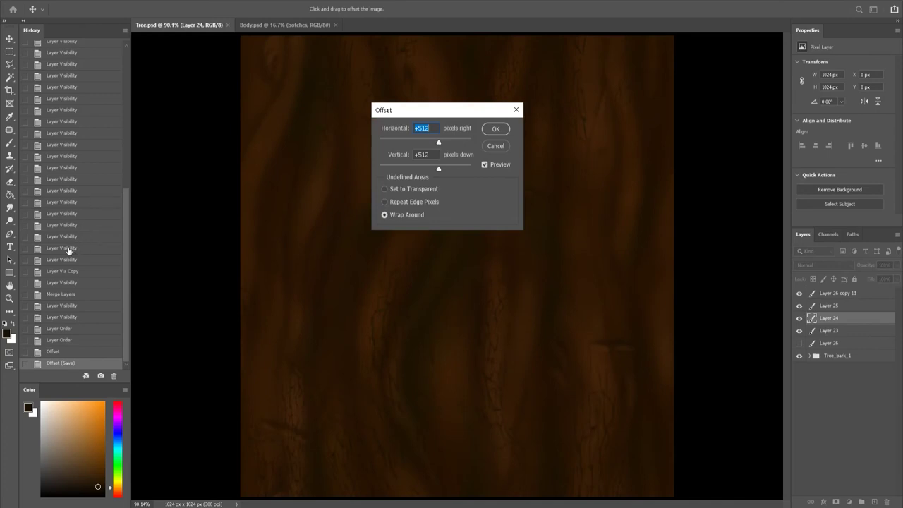
{"action": "key", "text": "Return"}
{"action": "key", "text": "e"}
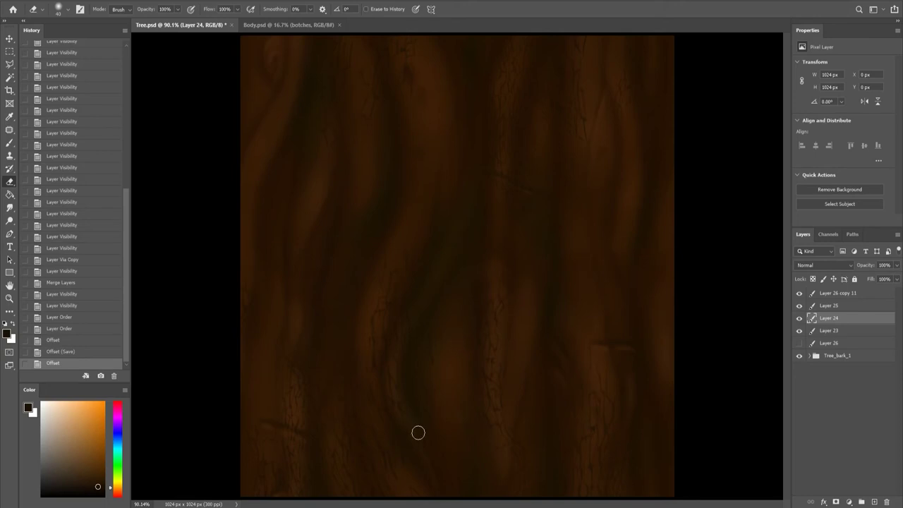
{"action": "left_click", "coordinate": [799, 354]}
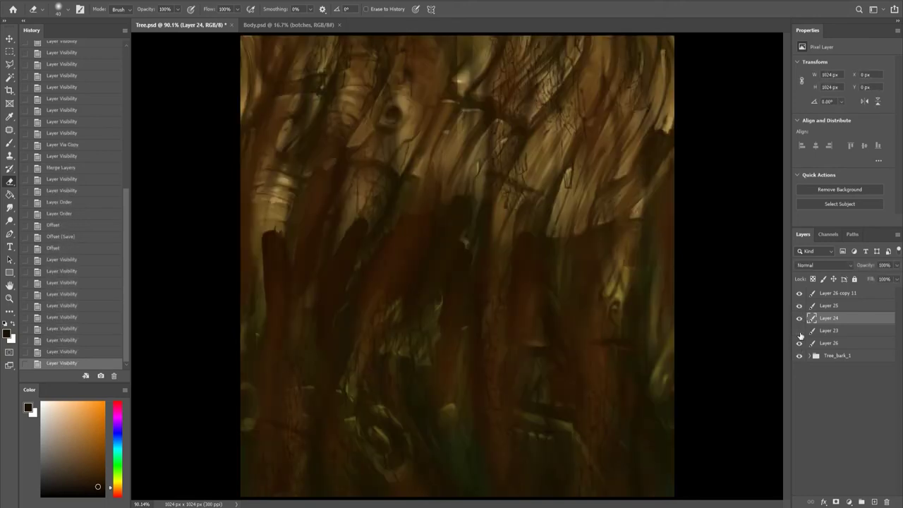
Hide Tree_bark_1, then duplicate Layer 26 to the top and rotate the copy diagonally.
{"action": "left_click", "coordinate": [800, 343]}
{"action": "left_click", "coordinate": [829, 343]}
{"action": "key", "text": "ctrl+j"}
{"action": "key", "text": "ctrl+shift+bracketright"}
{"action": "key", "text": "ctrl+t"}
{"action": "left_click_drag", "start_coordinate": [323, 258], "coordinate": [387, 258]}
{"action": "left_click_drag", "start_coordinate": [472, 117], "coordinate": [210, 397]}
{"action": "right_click", "coordinate": [393, 268]}
{"action": "key", "text": "Return"}
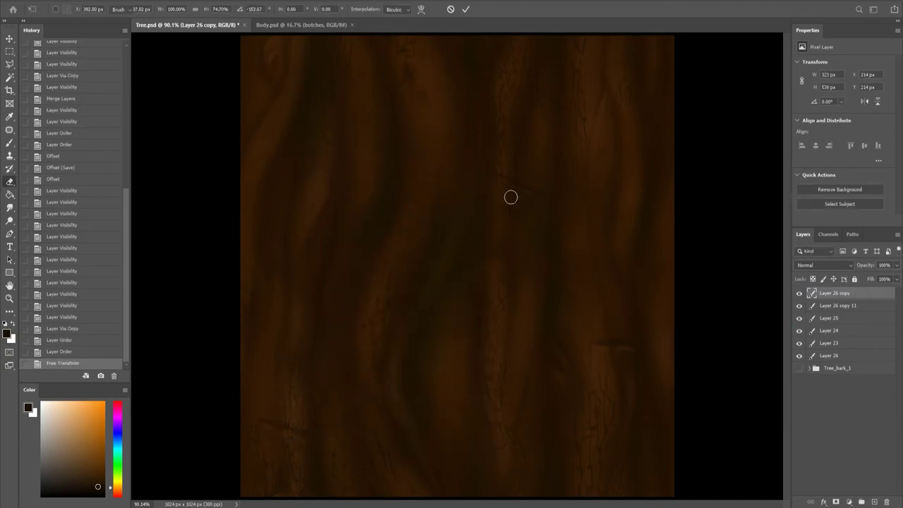
Liquify the cracks along the grain, then scale the strip down.
{"action": "key", "text": "ctrl+shift+x"}
{"action": "left_click_drag", "start_coordinate": [345, 141], "coordinate": [379, 383]}
{"action": "key", "text": "Return"}
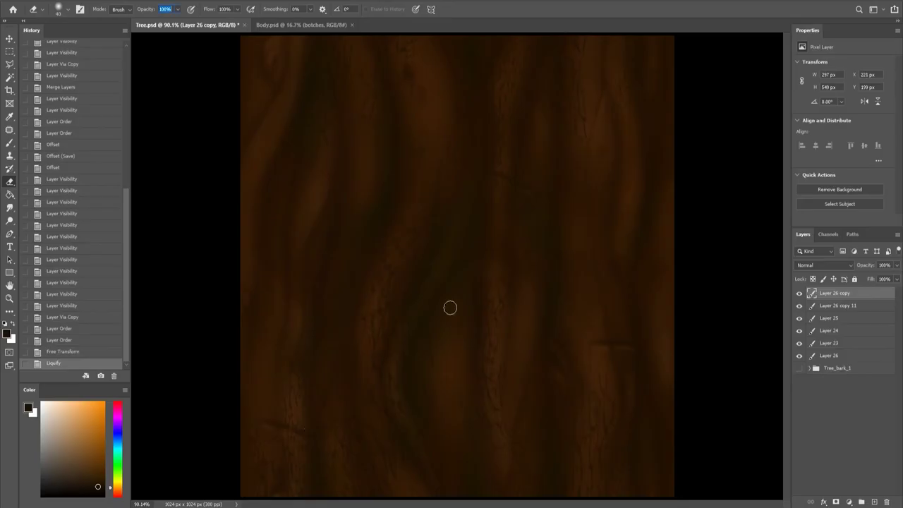
{"action": "key", "text": "ctrl+t"}
{"action": "left_click_drag", "start_coordinate": [538, 143], "coordinate": [506, 182]}
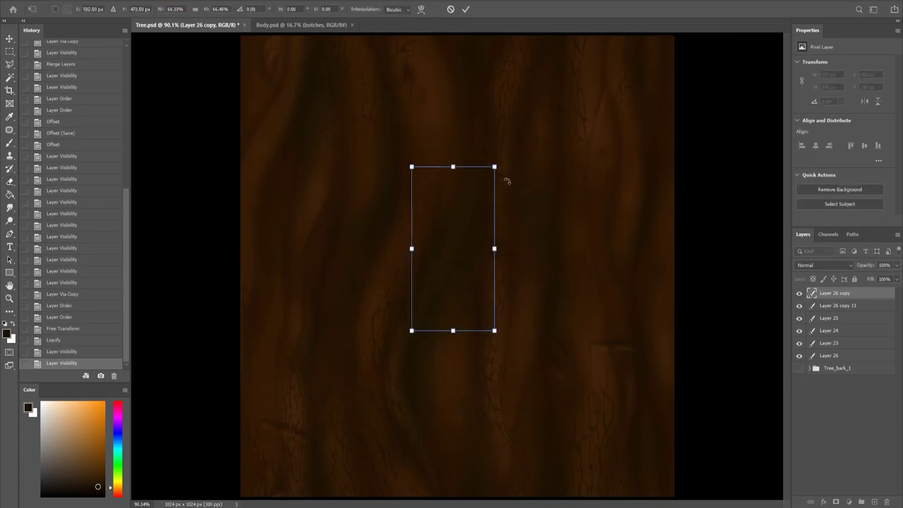
{"action": "key", "text": "Return"}
{"action": "key", "text": "ctrl+j"}
{"action": "key", "text": "ctrl+z"}
Duplicate Layer 26, move it up a level, and resize the copy into a narrow strip.
{"action": "left_click", "coordinate": [799, 293]}
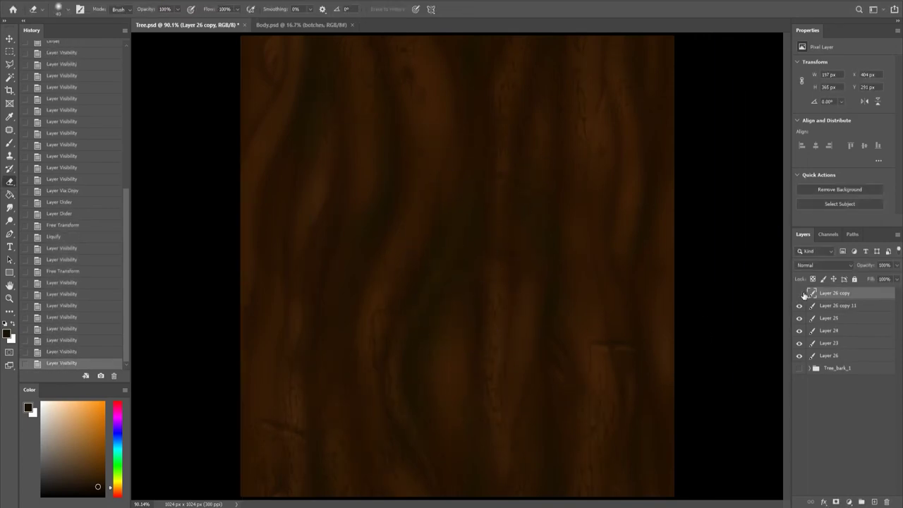
{"action": "left_click", "coordinate": [799, 293]}
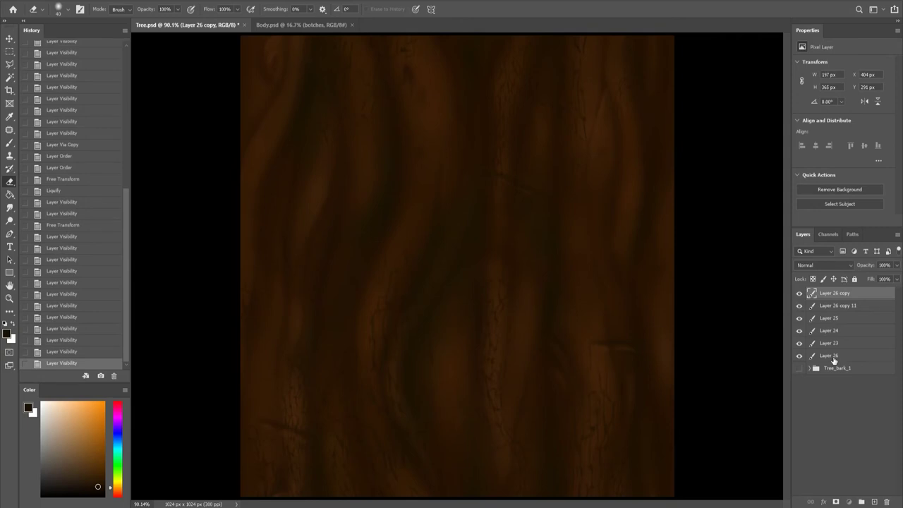
{"action": "left_click", "coordinate": [834, 360]}
{"action": "key", "text": "ctrl+j"}
{"action": "key", "text": "ctrl+bracketright"}
{"action": "key", "text": "ctrl+t"}
{"action": "left_click_drag", "start_coordinate": [433, 303], "coordinate": [346, 351]}
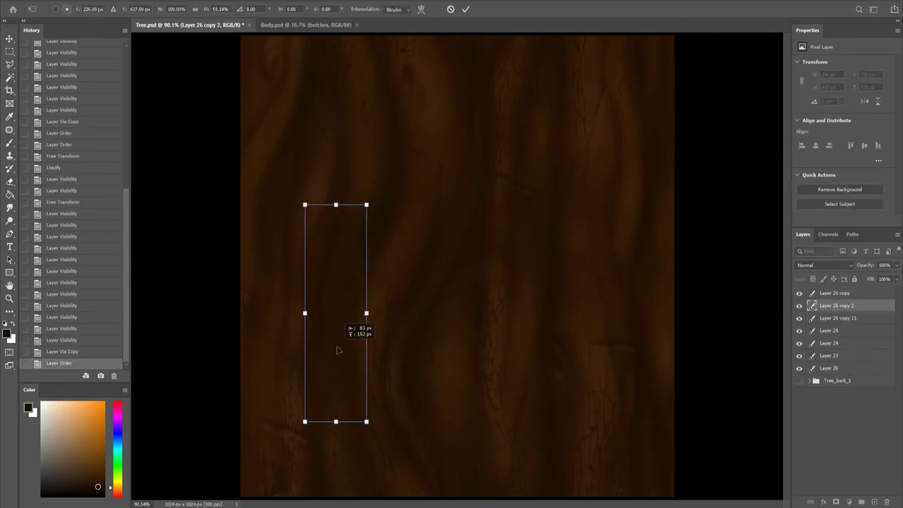
{"action": "key", "text": "Return"}
Create Layer 26 copy 3, shrunk and moved up and right.
{"action": "key", "text": "ctrl+j"}
{"action": "key", "text": "ctrl+t"}
{"action": "mouse_move", "coordinate": [346, 317]}
{"action": "left_mouse_down"}
{"action": "mouse_move", "coordinate": [595, 352]}
{"action": "mouse_move", "coordinate": [520, 306]}
{"action": "mouse_move", "coordinate": [534, 300]}
{"action": "mouse_move", "coordinate": [532, 333]}
{"action": "mouse_move", "coordinate": [455, 360]}
{"action": "left_mouse_up"}
{"action": "key", "text": "Return"}
Add another copy moved left, stretched taller and bent with a warp.
{"action": "key", "text": "ctrl+j"}
{"action": "key", "text": "ctrl+t"}
{"action": "mouse_move", "coordinate": [440, 297]}
{"action": "left_mouse_down"}
{"action": "mouse_move", "coordinate": [435, 292]}
{"action": "mouse_move", "coordinate": [480, 468]}
{"action": "mouse_move", "coordinate": [469, 380]}
{"action": "mouse_move", "coordinate": [384, 369]}
{"action": "left_mouse_up"}
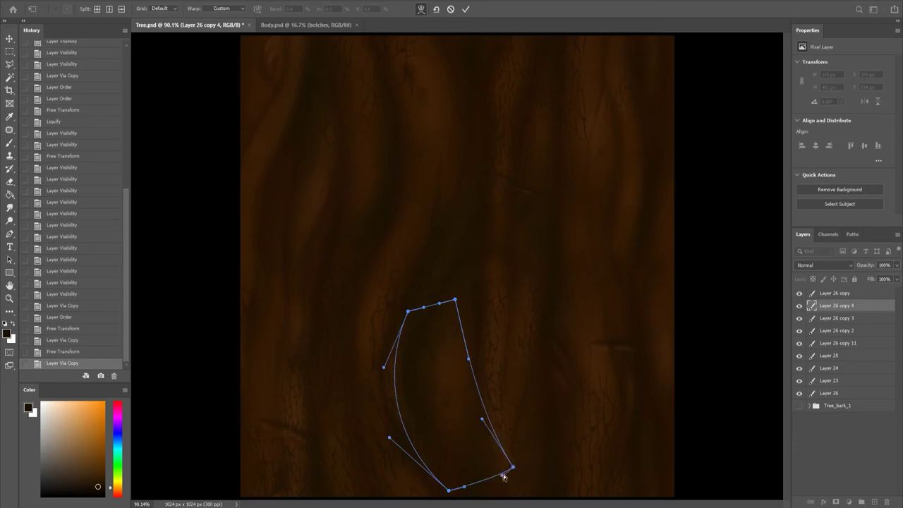
{"action": "key", "text": "Return"}
{"action": "key", "text": "ctrl+t"}
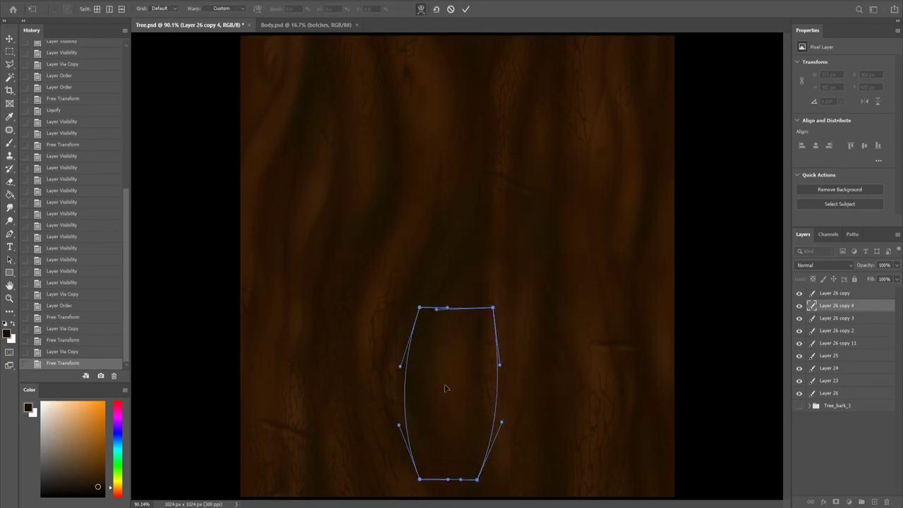
{"action": "key", "text": "Return"}
{"action": "key", "text": "e"}
Add two more rotated and repositioned strip copies.
{"action": "key", "text": "ctrl+j"}
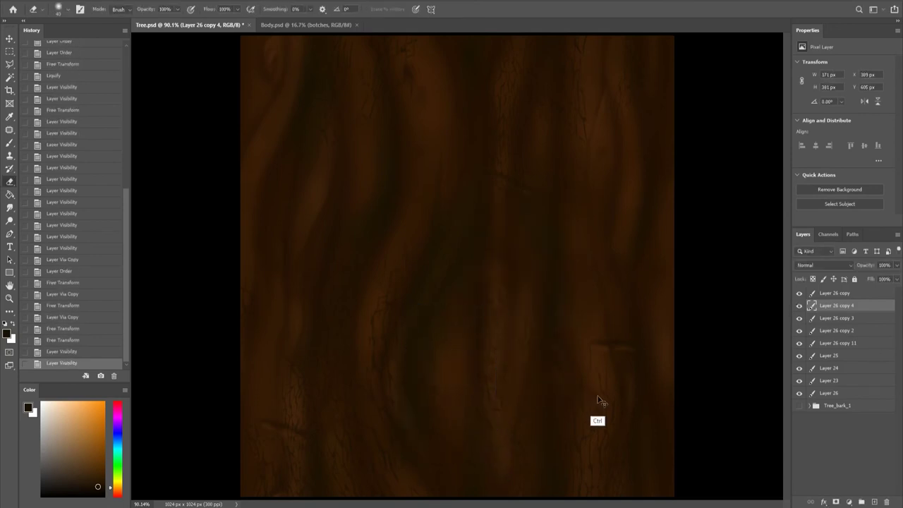
{"action": "key", "text": "ctrl+t"}
{"action": "mouse_move", "coordinate": [484, 328]}
{"action": "left_mouse_down"}
{"action": "mouse_move", "coordinate": [492, 311]}
{"action": "mouse_move", "coordinate": [481, 356]}
{"action": "mouse_move", "coordinate": [505, 328]}
{"action": "left_mouse_up"}
{"action": "key", "text": "Return"}
{"action": "key", "text": "ctrl+j"}
{"action": "key", "text": "ctrl+t"}
{"action": "mouse_move", "coordinate": [417, 316]}
{"action": "left_mouse_down"}
{"action": "mouse_move", "coordinate": [396, 193]}
{"action": "mouse_move", "coordinate": [531, 237]}
{"action": "mouse_move", "coordinate": [421, 259]}
{"action": "left_mouse_up"}
{"action": "key", "text": "Return"}
Add a copy rotated, moved up and narrowed.
{"action": "key", "text": "ctrl+j"}
{"action": "key", "text": "ctrl+t"}
{"action": "left_click_drag", "start_coordinate": [486, 181], "coordinate": [494, 296]}
{"action": "mouse_move", "coordinate": [420, 276]}
{"action": "left_mouse_down"}
{"action": "mouse_move", "coordinate": [443, 127]}
{"action": "mouse_move", "coordinate": [431, 142]}
{"action": "mouse_move", "coordinate": [478, 114]}
{"action": "mouse_move", "coordinate": [390, 189]}
{"action": "mouse_move", "coordinate": [427, 220]}
{"action": "mouse_move", "coordinate": [447, 212]}
{"action": "mouse_move", "coordinate": [440, 217]}
{"action": "mouse_move", "coordinate": [453, 190]}
{"action": "left_mouse_up"}
{"action": "key", "text": "Return"}
Add one more strip copy reshaped with Warp.
{"action": "key", "text": "ctrl+j"}
{"action": "key", "text": "ctrl+t"}
{"action": "right_click", "coordinate": [414, 178]}
{"action": "left_click", "coordinate": [431, 246]}
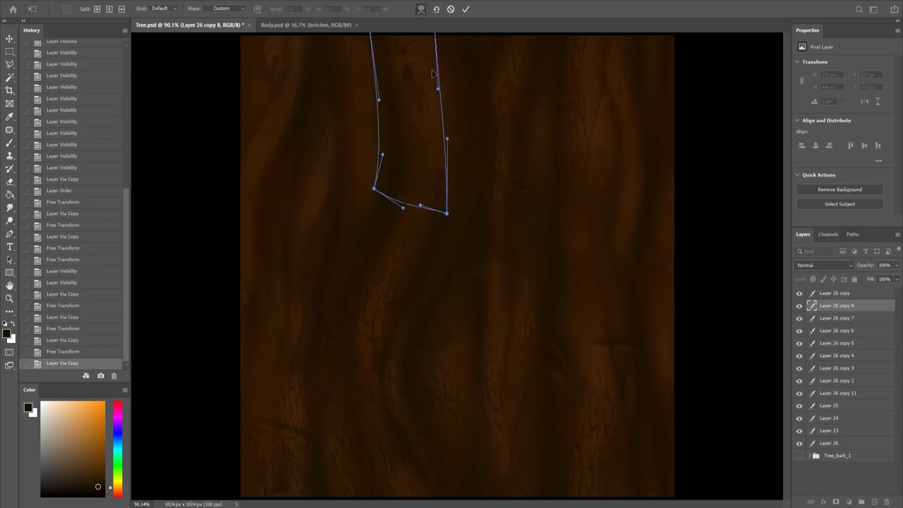
{"action": "key", "text": "Return"}
{"action": "key", "text": "e"}
Create Layer 26 copy 9 and move Layer 26 and copy 9 to the top of the stack.
{"action": "left_click", "coordinate": [800, 330]}
{"action": "left_click", "coordinate": [799, 331]}
{"action": "left_click", "coordinate": [800, 330]}
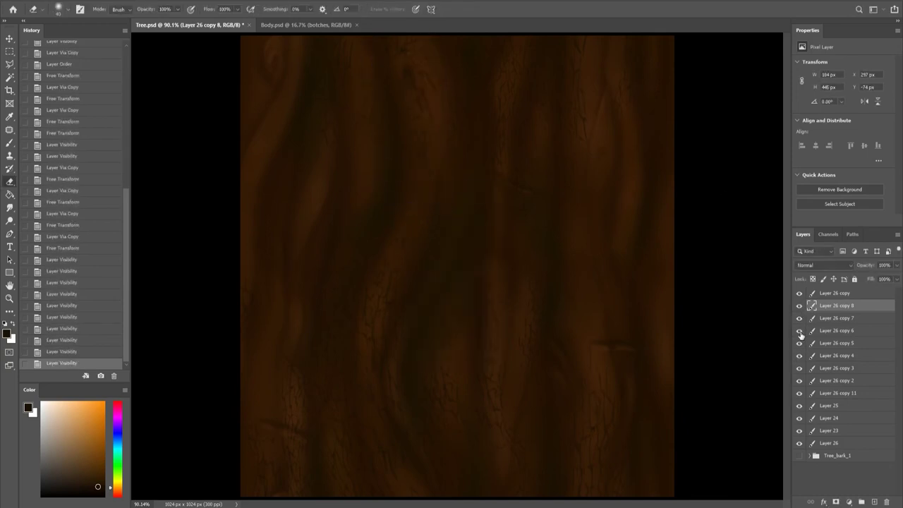
{"action": "key", "text": "ctrl+j"}
{"action": "key", "text": "ctrl+]"}
{"action": "key", "text": "ctrl+]"}
{"action": "key", "text": "ctrl+]"}
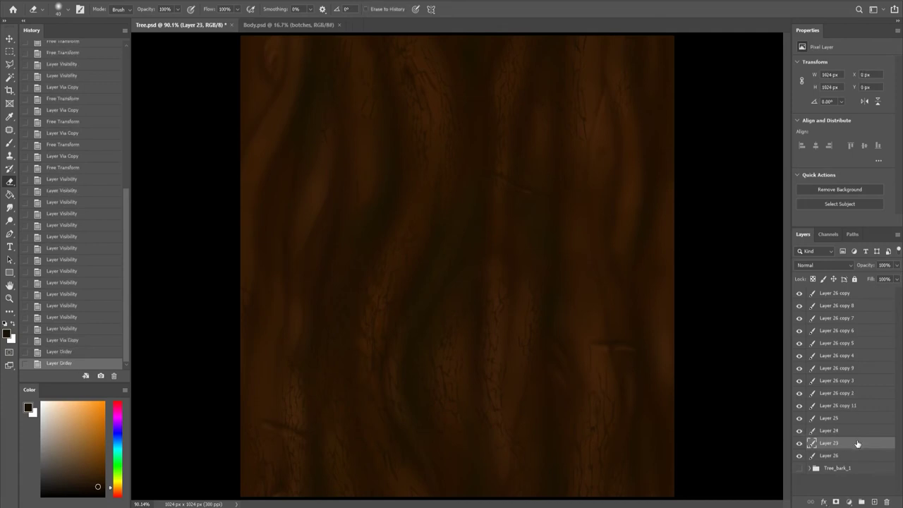
{"action": "left_click", "coordinate": [799, 455], "text": "alt"}
{"action": "left_click", "coordinate": [799, 455], "text": "alt"}
{"action": "mouse_move", "coordinate": [829, 455]}
{"action": "left_mouse_down"}
{"action": "mouse_move", "coordinate": [820, 291]}
{"action": "mouse_move", "coordinate": [846, 461]}
{"action": "left_mouse_up"}
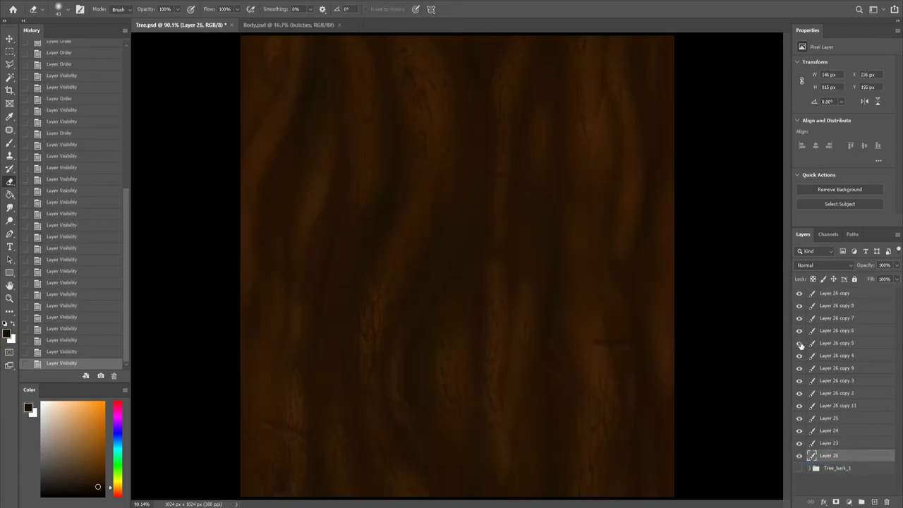
{"action": "left_click_drag", "start_coordinate": [825, 368], "coordinate": [838, 293]}
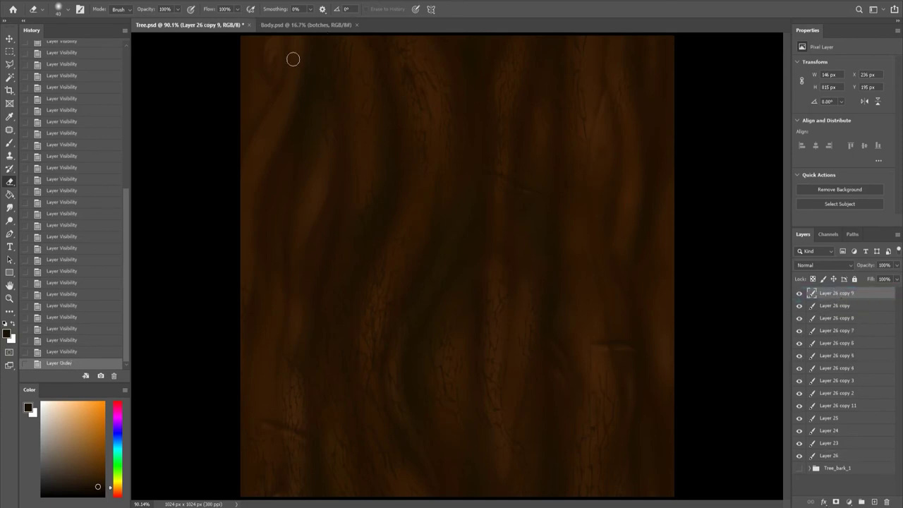
Shift the new strip copy to the right and merge the strip copies.
{"action": "left_click", "coordinate": [65, 11]}
{"action": "mouse_move", "coordinate": [589, 216]}
{"action": "left_mouse_down"}
{"action": "mouse_move", "coordinate": [638, 215]}
{"action": "mouse_move", "coordinate": [617, 236]}
{"action": "left_mouse_up"}
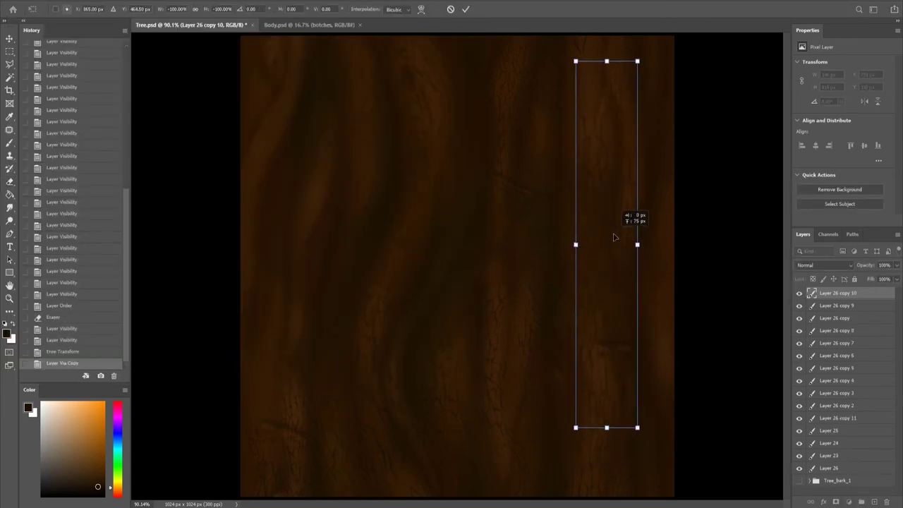
{"action": "key", "text": "Return"}
{"action": "key", "text": "ctrl+e"}
Move the merged strip layer left, tilt it slightly and warp it.
{"action": "key", "text": "ctrl+t"}
{"action": "left_click_drag", "start_coordinate": [500, 419], "coordinate": [296, 371]}
{"action": "left_click_drag", "start_coordinate": [423, 76], "coordinate": [435, 87]}
{"action": "right_click", "coordinate": [297, 257]}
{"action": "left_click", "coordinate": [325, 332]}
{"action": "key", "text": "Return"}
Push the left grain into a wave with Liquify, then resize and reposition that strip.
{"action": "key", "text": "ctrl+shift+x"}
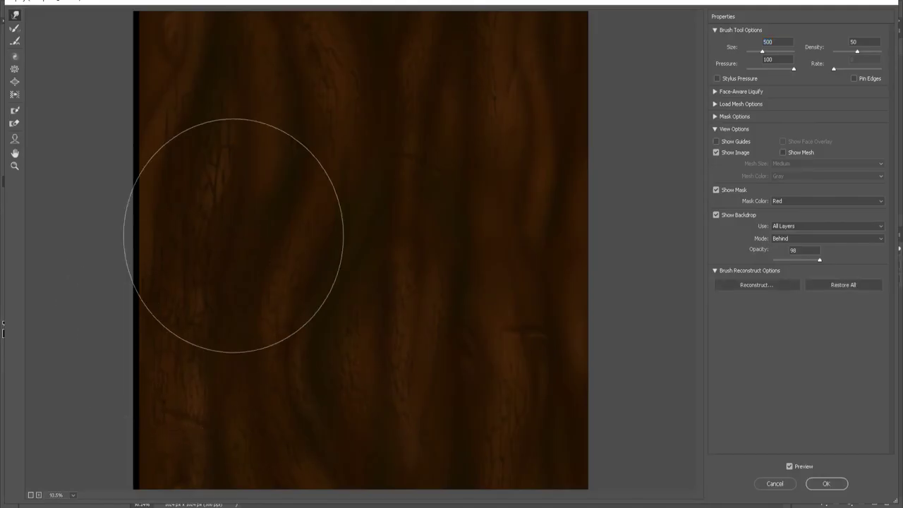
{"action": "left_click_drag", "start_coordinate": [177, 373], "coordinate": [208, 151]}
{"action": "key", "text": "Return"}
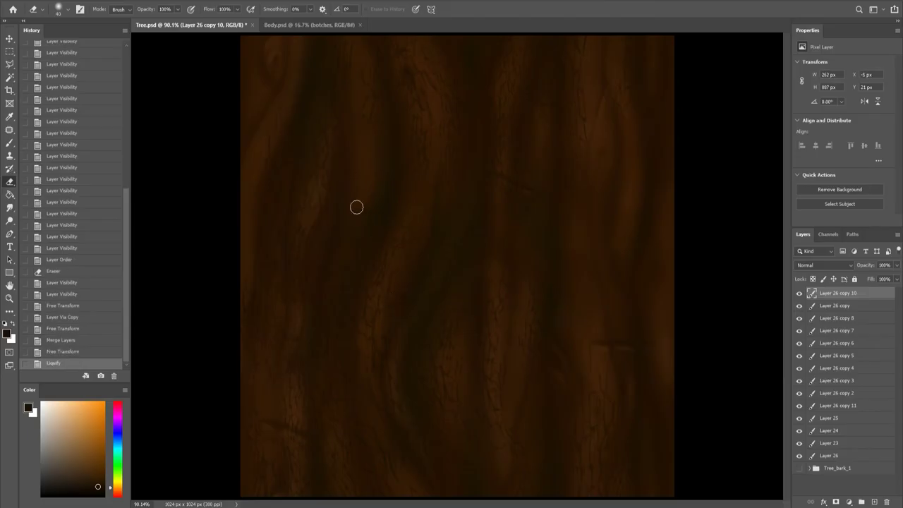
{"action": "key", "text": "ctrl+t"}
{"action": "mouse_move", "coordinate": [348, 247]}
{"action": "left_mouse_down"}
{"action": "mouse_move", "coordinate": [357, 327]}
{"action": "mouse_move", "coordinate": [378, 57]}
{"action": "left_mouse_up"}
{"action": "key", "text": "Return"}
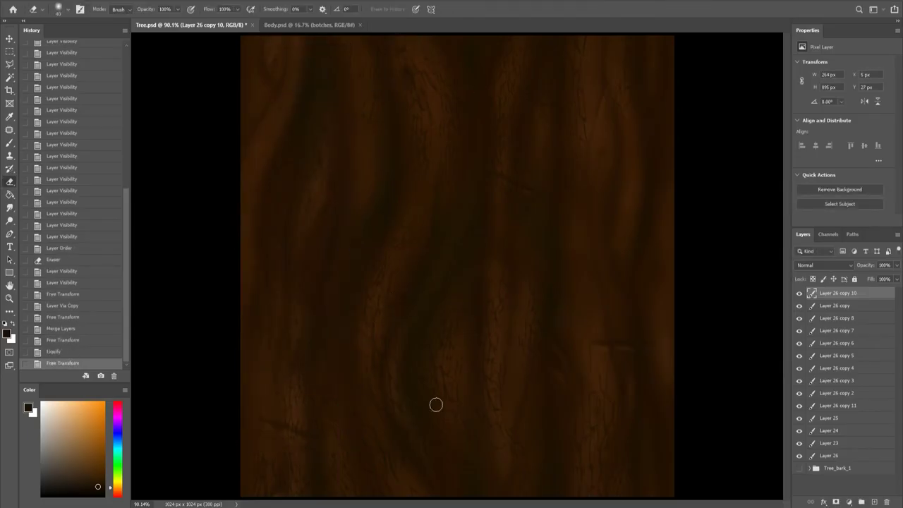
Duplicate the strip and place a slightly tilted copy near the top right.
{"action": "left_click", "coordinate": [799, 443], "text": "alt"}
{"action": "left_click", "coordinate": [800, 443], "text": "alt"}
{"action": "left_click", "coordinate": [832, 456]}
{"action": "key", "text": "ctrl+j"}
{"action": "key", "text": "ctrl+t"}
{"action": "mouse_move", "coordinate": [568, 260]}
{"action": "left_mouse_down"}
{"action": "mouse_move", "coordinate": [609, 340]}
{"action": "mouse_move", "coordinate": [596, 211]}
{"action": "left_mouse_up"}
{"action": "left_click_drag", "start_coordinate": [666, 141], "coordinate": [671, 125]}
{"action": "left_click_drag", "start_coordinate": [621, 232], "coordinate": [634, 202]}
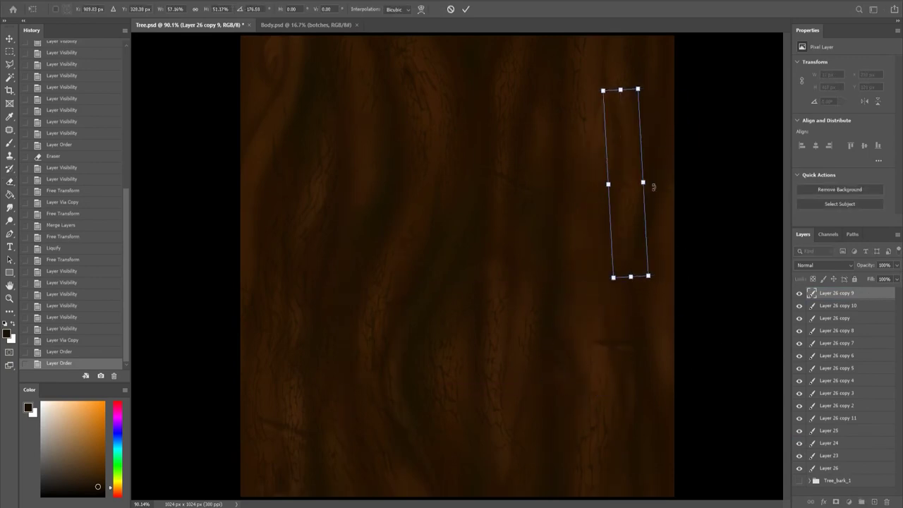
{"action": "key", "text": "Return"}
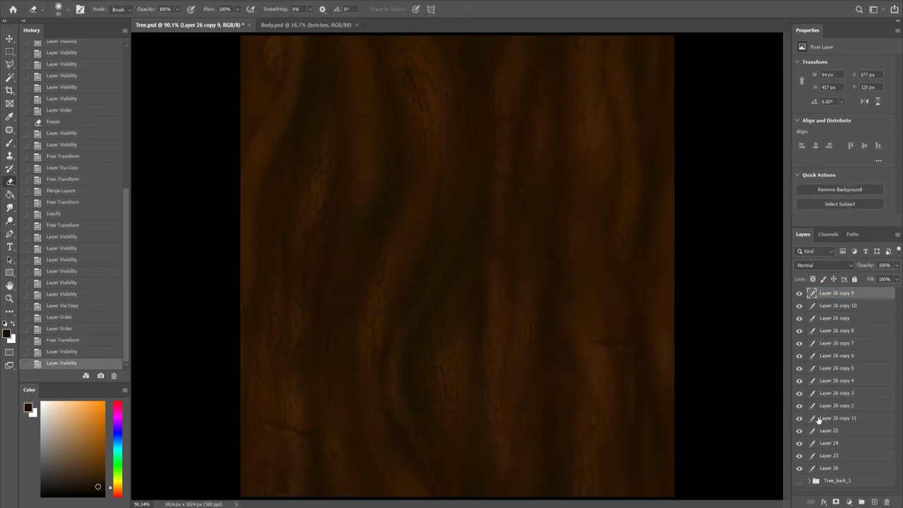
Merge the strip copies into a single layer.
{"action": "left_click", "coordinate": [837, 418], "text": "shift"}
{"action": "key", "text": "ctrl+e"}
{"action": "left_click", "coordinate": [138, 0]}
Apply the +512/+512 wrap-around Offset to test the seams, then undo it.
{"action": "left_click", "coordinate": [259, 240]}
{"action": "key", "text": "Return"}
{"action": "left_click", "coordinate": [829, 306]}
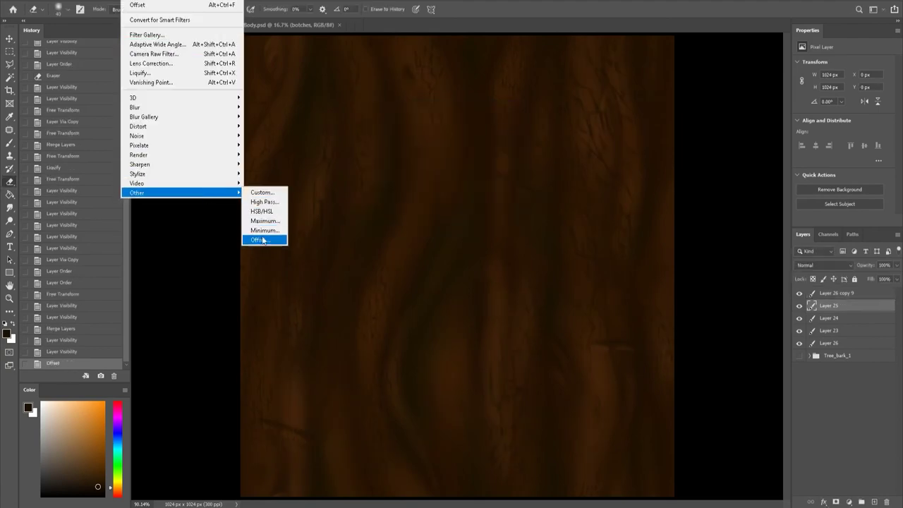
{"action": "left_click", "coordinate": [260, 240]}
{"action": "left_click", "coordinate": [829, 318]}
{"action": "left_click", "coordinate": [139, 5]}
{"action": "key", "text": "Return"}
{"action": "key", "text": "e"}
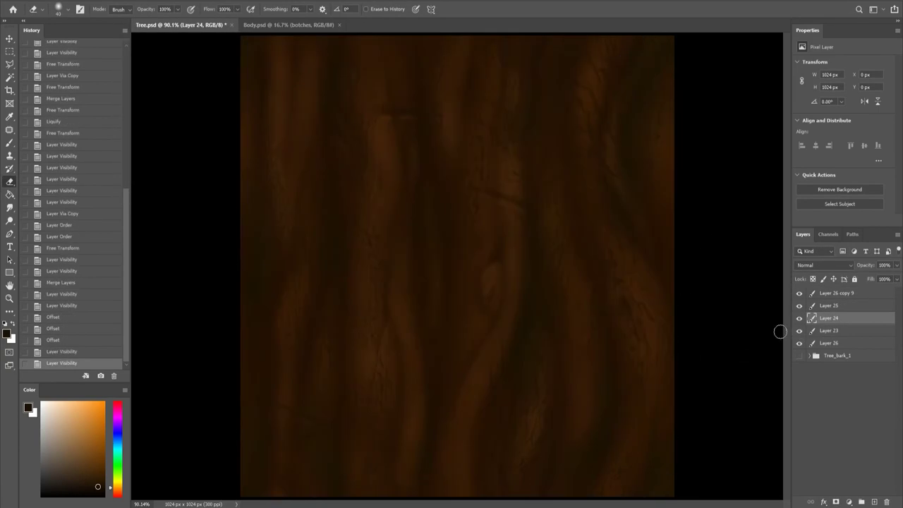
{"action": "key", "text": "ctrl+alt+z"}
{"action": "key", "text": "ctrl+alt+z"}
{"action": "key", "text": "ctrl+alt+z"}
Hide the top three layers to inspect those beneath, then show them again.
{"action": "left_click", "coordinate": [799, 293]}
{"action": "left_click", "coordinate": [799, 305]}
{"action": "left_click", "coordinate": [800, 318]}
{"action": "left_click_drag", "start_coordinate": [800, 319], "coordinate": [799, 293]}
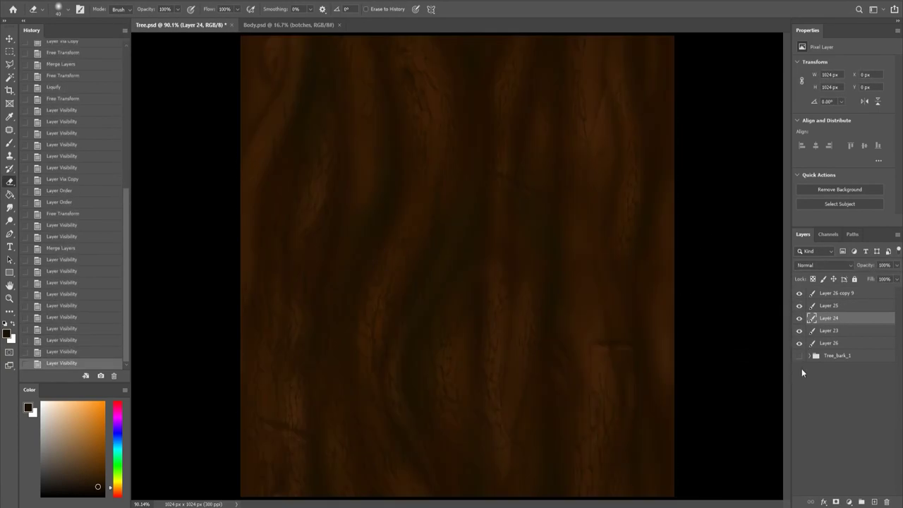
{"action": "key", "text": "alt+]"}
Apply the wrap-around Offset to Layer 25 and Layer 24.
{"action": "left_click", "coordinate": [138, 5]}
{"action": "left_click", "coordinate": [134, 7]}
{"action": "key", "text": "ctrl+]"}
{"action": "key", "text": "ctrl+["}
{"action": "left_click", "coordinate": [260, 239]}
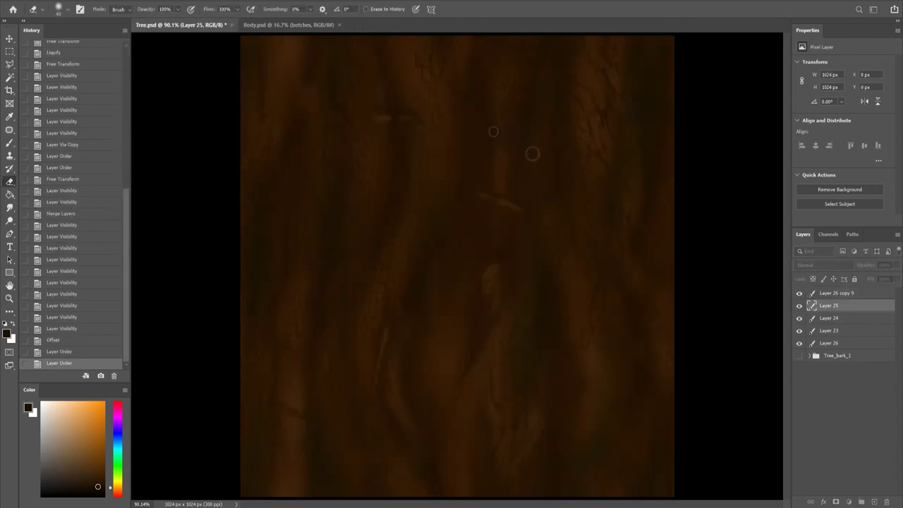
{"action": "left_click", "coordinate": [496, 132]}
{"action": "key", "text": "alt+["}
{"action": "left_click", "coordinate": [138, 5]}
{"action": "left_click", "coordinate": [261, 240]}
{"action": "left_click", "coordinate": [495, 134]}
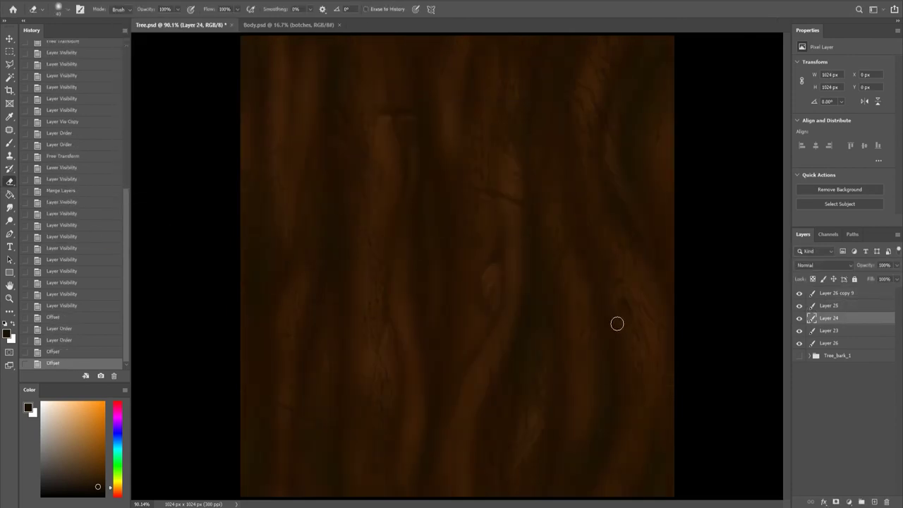
Compare the seams by toggling layer visibility, cancelling the Offset on Layer 26 copy 9.
{"action": "left_click_drag", "start_coordinate": [799, 293], "coordinate": [799, 306]}
{"action": "left_click", "coordinate": [138, 5]}
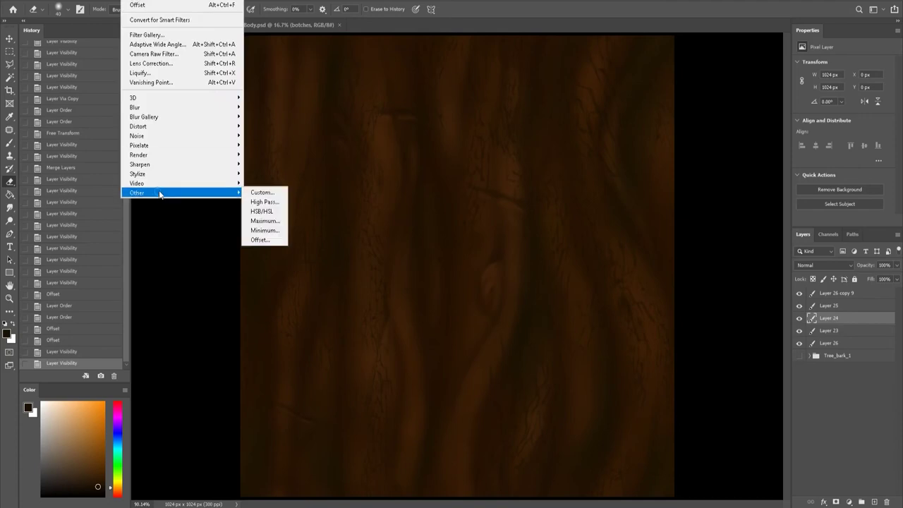
{"action": "left_click", "coordinate": [261, 240]}
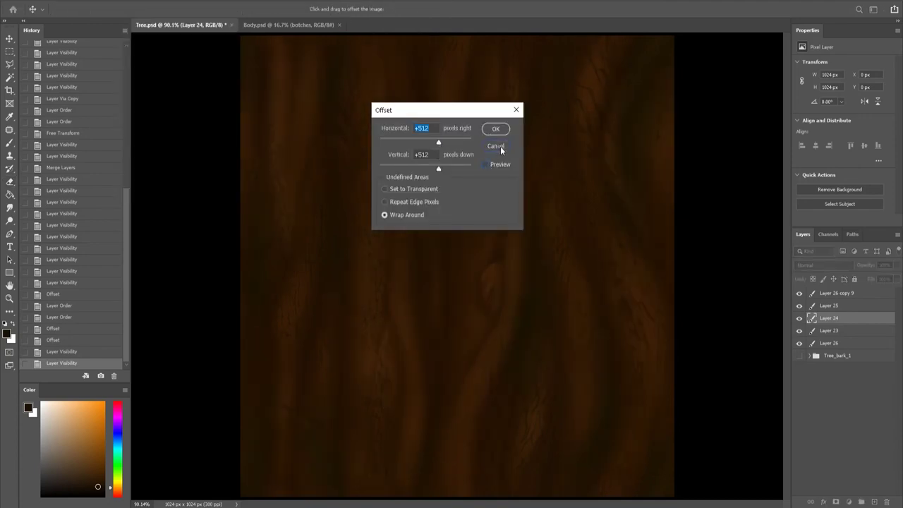
{"action": "left_click", "coordinate": [495, 146]}
{"action": "left_click_drag", "start_coordinate": [799, 305], "coordinate": [801, 296]}
{"action": "left_click", "coordinate": [129, 2]}
{"action": "left_click", "coordinate": [261, 240]}
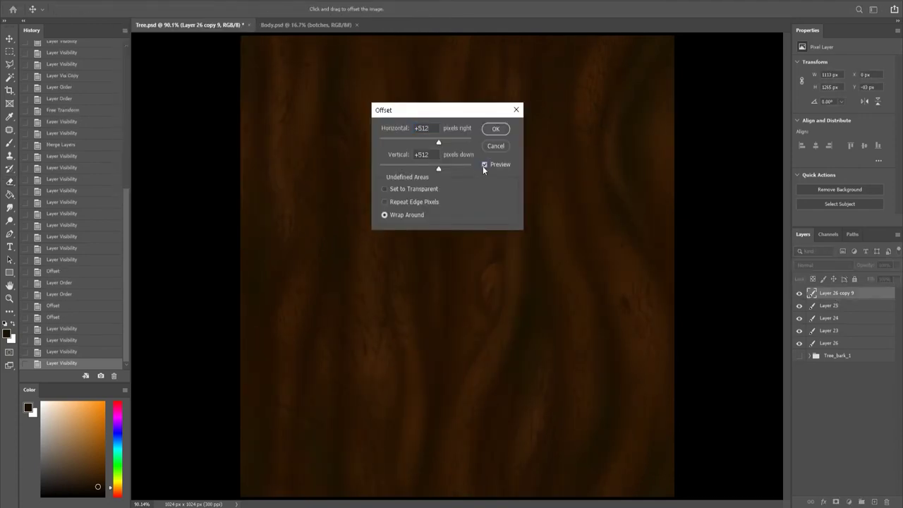
{"action": "key", "text": "Escape"}
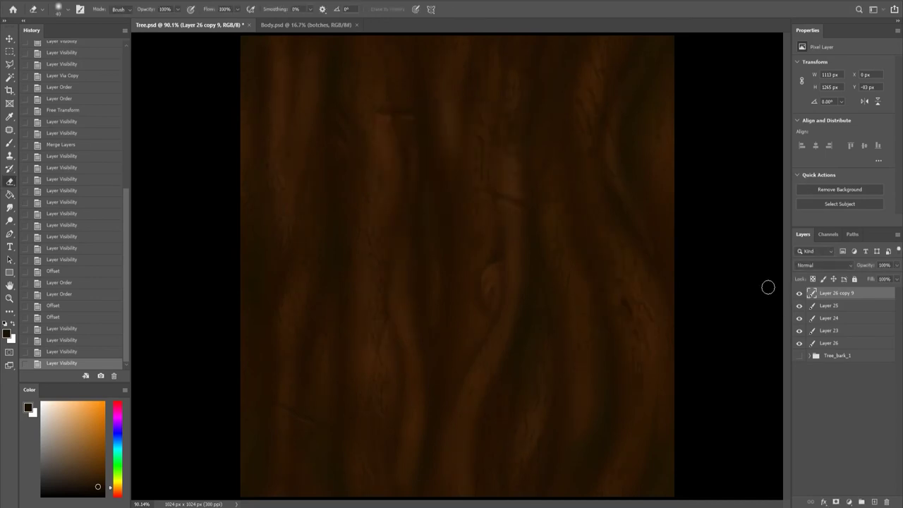
{"action": "left_click", "coordinate": [800, 305]}
{"action": "left_click", "coordinate": [800, 306]}
{"action": "left_click", "coordinate": [799, 305]}
{"action": "left_click", "coordinate": [800, 306]}
{"action": "left_click", "coordinate": [800, 305]}
{"action": "left_click", "coordinate": [799, 305]}
{"action": "left_click", "coordinate": [800, 306]}
{"action": "left_click", "coordinate": [800, 306]}
{"action": "mouse_move", "coordinate": [814, 345]}
{"action": "left_mouse_down"}
{"action": "mouse_move", "coordinate": [833, 310]}
{"action": "mouse_move", "coordinate": [815, 348]}
{"action": "left_mouse_up"}
Revert the offset test by returning to an earlier History state.
{"action": "left_click", "coordinate": [75, 134]}
{"action": "left_click", "coordinate": [79, 76]}
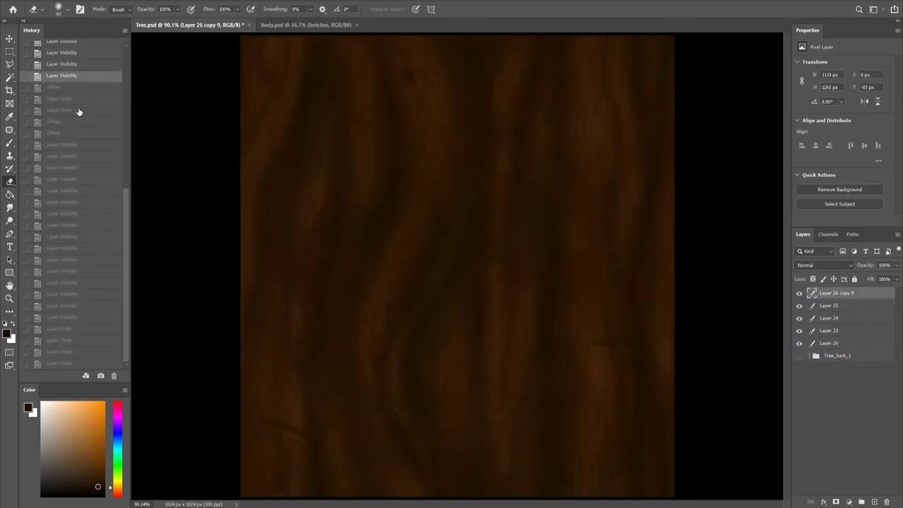
{"action": "left_click", "coordinate": [800, 293]}
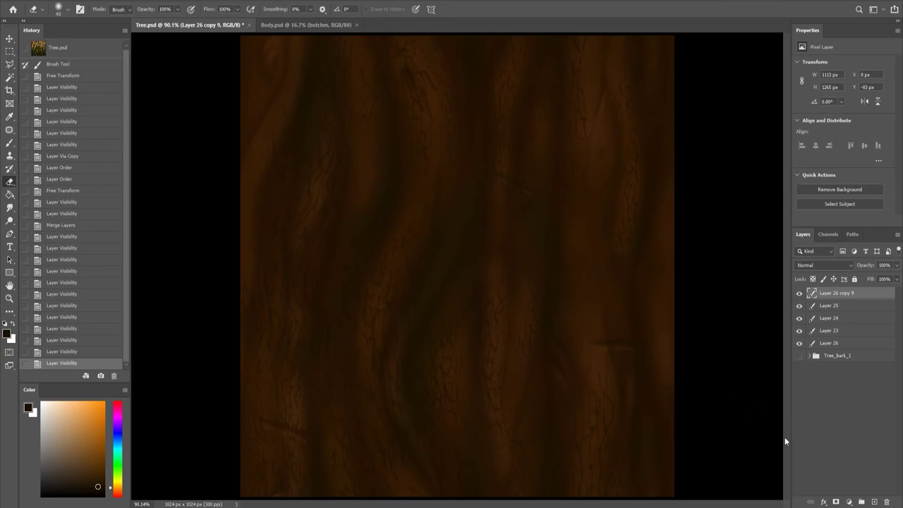
Lasso a patch of grain, copy it to a new layer and move it upward.
{"action": "key", "text": "l"}
{"action": "left_click_drag", "start_coordinate": [540, 493], "coordinate": [736, 413]}
{"action": "key", "text": "ctrl+j"}
{"action": "key", "text": "ctrl+t"}
{"action": "left_click_drag", "start_coordinate": [606, 424], "coordinate": [593, 366]}
{"action": "key", "text": "Return"}
Duplicate the patch, rotate the copy nearly upside down, and merge both patch layers.
{"action": "key", "text": "ctrl+j"}
{"action": "key", "text": "ctrl+t"}
{"action": "mouse_move", "coordinate": [669, 278]}
{"action": "left_mouse_down"}
{"action": "mouse_move", "coordinate": [656, 356]}
{"action": "mouse_move", "coordinate": [751, 246]}
{"action": "mouse_move", "coordinate": [649, 182]}
{"action": "left_mouse_up"}
{"action": "key", "text": "Return"}
{"action": "left_click", "coordinate": [829, 306], "text": "shift"}
{"action": "key", "text": "ctrl+e"}
Move the merged patch and warp its bottom-left, top-left and top-right corners.
{"action": "key", "text": "ctrl+t"}
{"action": "left_click_drag", "start_coordinate": [568, 160], "coordinate": [589, 309]}
{"action": "right_click", "coordinate": [611, 317]}
{"action": "left_click", "coordinate": [644, 371]}
{"action": "left_click_drag", "start_coordinate": [529, 352], "coordinate": [533, 408]}
{"action": "left_click_drag", "start_coordinate": [528, 168], "coordinate": [542, 118]}
{"action": "left_click_drag", "start_coordinate": [649, 167], "coordinate": [630, 177]}
{"action": "key", "text": "Return"}
Reapply the wrap-around Offset to Layer 25 and the layer below it.
{"action": "key", "text": "j"}
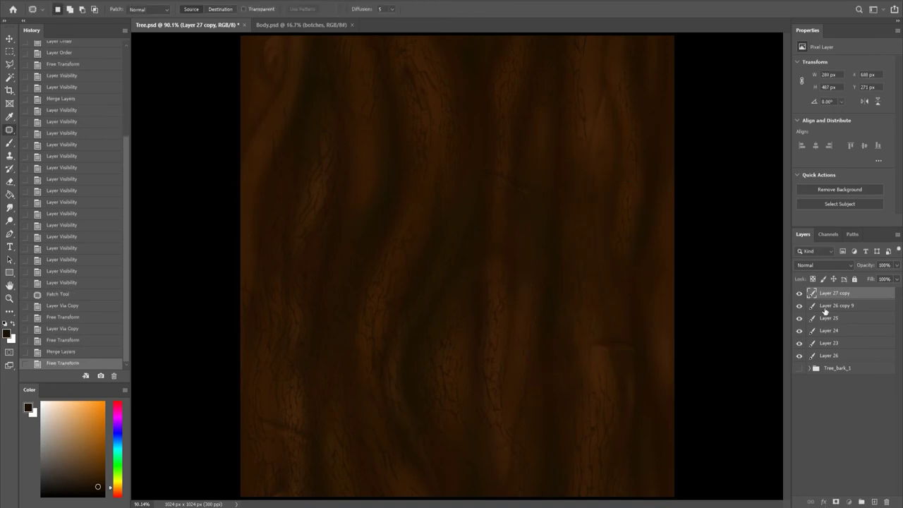
{"action": "left_click", "coordinate": [829, 319]}
{"action": "left_click", "coordinate": [183, 191]}
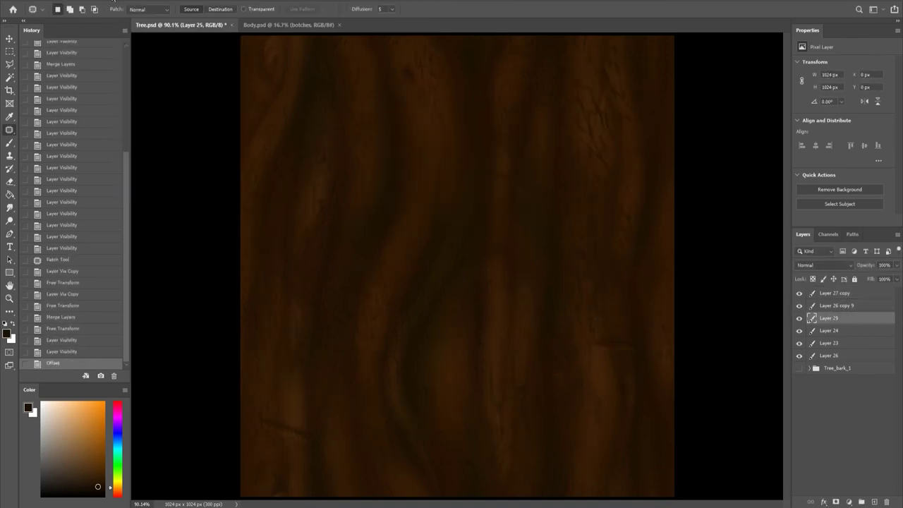
{"action": "key", "text": "Return"}
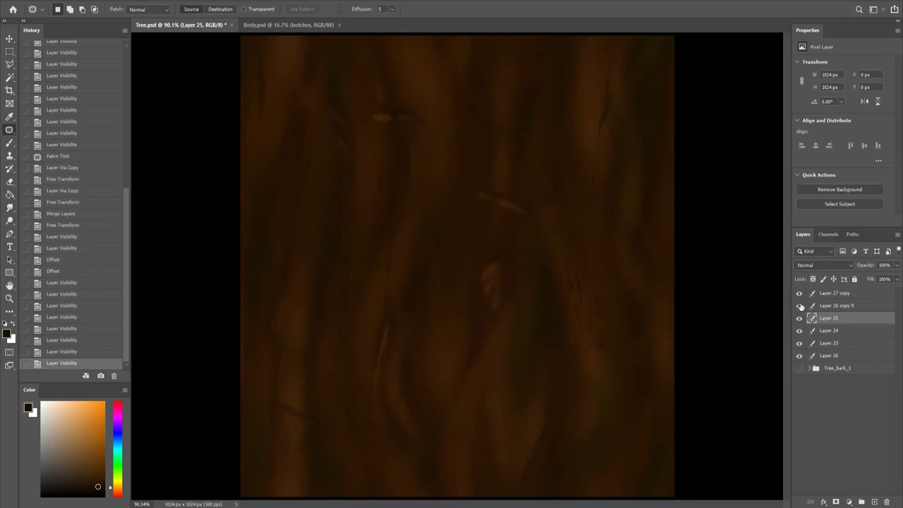
{"action": "key", "text": "alt+bracketleft"}
{"action": "key", "text": "ctrl+alt+f"}
{"action": "key", "text": "Return"}
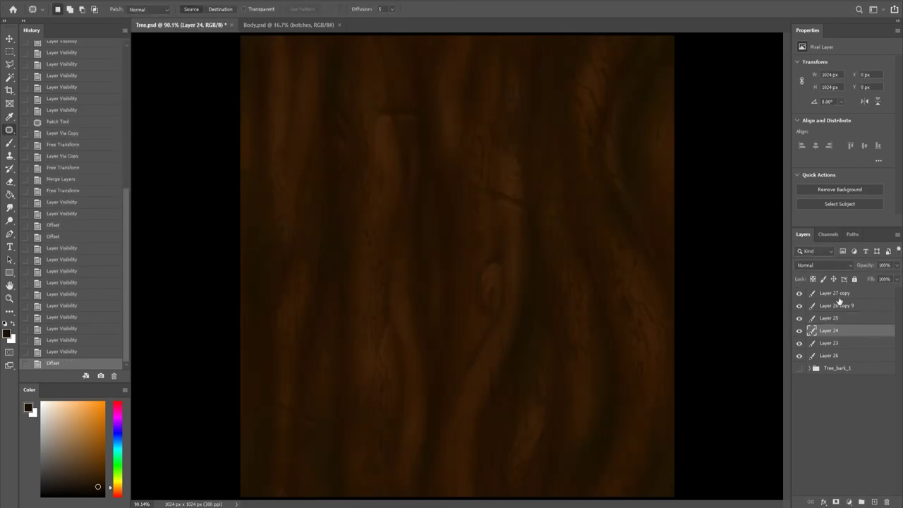
Select Layer 27 copy, then move and rotate its grain patch.
{"action": "left_click", "coordinate": [829, 318]}
{"action": "left_click", "coordinate": [834, 292], "text": "shift"}
{"action": "left_click", "coordinate": [835, 293]}
{"action": "key", "text": "ctrl+t"}
{"action": "left_click_drag", "start_coordinate": [522, 395], "coordinate": [339, 433]}
{"action": "left_click_drag", "start_coordinate": [458, 317], "coordinate": [571, 381]}
Warp the patch by bending its corners and curving its left edge.
{"action": "right_click", "coordinate": [624, 321]}
{"action": "left_click", "coordinate": [641, 388]}
{"action": "left_click_drag", "start_coordinate": [655, 297], "coordinate": [612, 249]}
{"action": "mouse_move", "coordinate": [539, 271]}
{"action": "left_mouse_down"}
{"action": "mouse_move", "coordinate": [409, 352]}
{"action": "mouse_move", "coordinate": [452, 345]}
{"action": "mouse_move", "coordinate": [479, 313]}
{"action": "left_mouse_up"}
{"action": "left_click_drag", "start_coordinate": [510, 414], "coordinate": [540, 422]}
{"action": "mouse_move", "coordinate": [613, 248]}
{"action": "left_mouse_down"}
{"action": "mouse_move", "coordinate": [605, 249]}
{"action": "mouse_move", "coordinate": [615, 258]}
{"action": "left_mouse_up"}
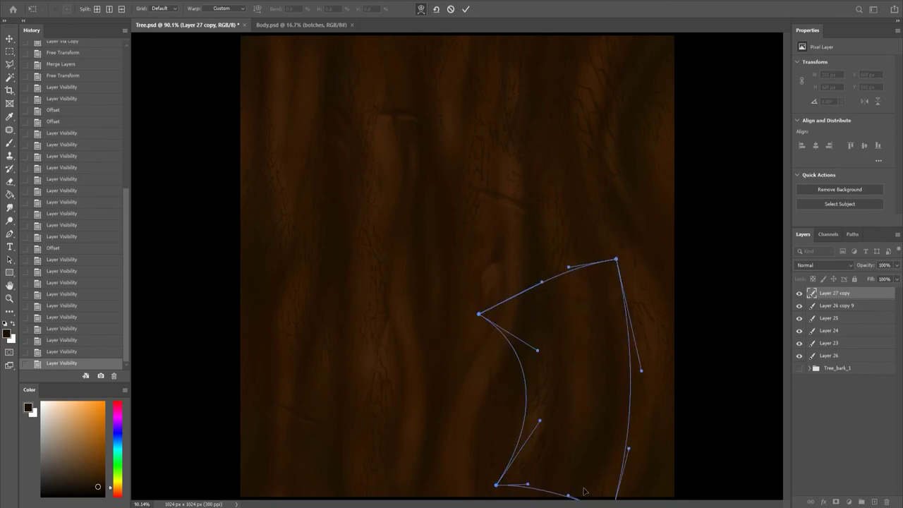
{"action": "key", "text": "Return"}
Bring Layer 26 to the top, squash the strip vertically and move it.
{"action": "key", "text": "j"}
{"action": "left_click", "coordinate": [829, 355]}
{"action": "key", "text": "ctrl+bracketright"}
{"action": "key", "text": "ctrl+bracketright"}
{"action": "key", "text": "ctrl+bracketright"}
{"action": "key", "text": "ctrl+t"}
{"action": "mouse_move", "coordinate": [366, 297]}
{"action": "left_mouse_down"}
{"action": "mouse_move", "coordinate": [289, 357]}
{"action": "mouse_move", "coordinate": [290, 374]}
{"action": "left_mouse_up"}
{"action": "key", "text": "Return"}
Duplicate the strip, move the copy right and rotate it about 32 degrees.
{"action": "key", "text": "ctrl+j"}
{"action": "key", "text": "ctrl+t"}
{"action": "left_click_drag", "start_coordinate": [266, 417], "coordinate": [447, 417]}
{"action": "left_click_drag", "start_coordinate": [488, 331], "coordinate": [512, 352]}
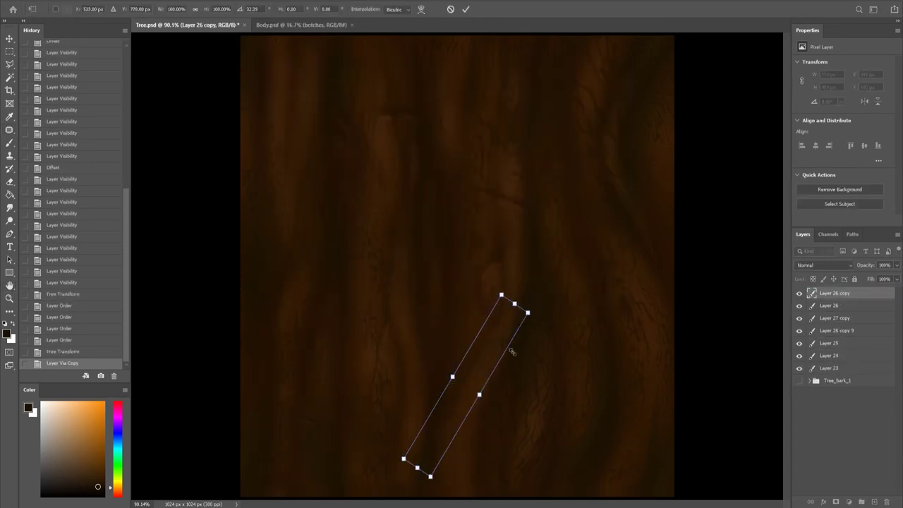
{"action": "key", "text": "Return"}
Try a Liquify bend on the strip, undo it, and move the strip into place.
{"action": "key", "text": "ctrl+shift+x"}
{"action": "left_click_drag", "start_coordinate": [373, 326], "coordinate": [353, 346]}
{"action": "key", "text": "Return"}
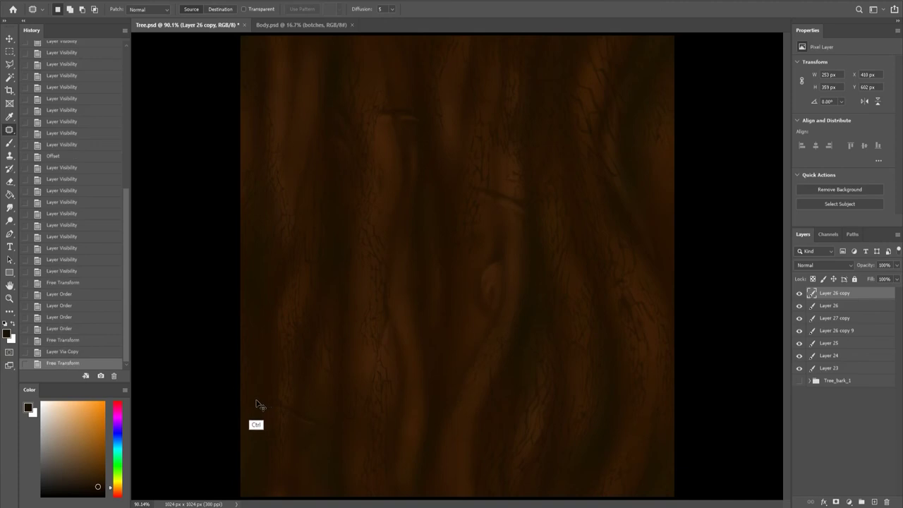
{"action": "key", "text": "ctrl+z"}
{"action": "key", "text": "ctrl+z"}
{"action": "key", "text": "ctrl+t"}
{"action": "left_click_drag", "start_coordinate": [287, 398], "coordinate": [435, 381]}
{"action": "key", "text": "Return"}
Duplicate the strip and merge the copy into the layer below.
{"action": "key", "text": "ctrl+j"}
{"action": "key", "text": "ctrl+t"}
{"action": "key", "text": "Return"}
{"action": "key", "text": "ctrl+e"}
{"action": "key", "text": "ctrl+t"}
Try a 15-degree rotation, cancel it, and start curving the streaks in Liquify.
{"action": "right_click", "coordinate": [505, 273]}
{"action": "key", "text": "Escape"}
{"action": "left_click_drag", "start_coordinate": [493, 451], "coordinate": [338, 415]}
{"action": "key", "text": "Escape"}
{"action": "key", "text": "ctrl+t"}
{"action": "key", "text": "Return"}
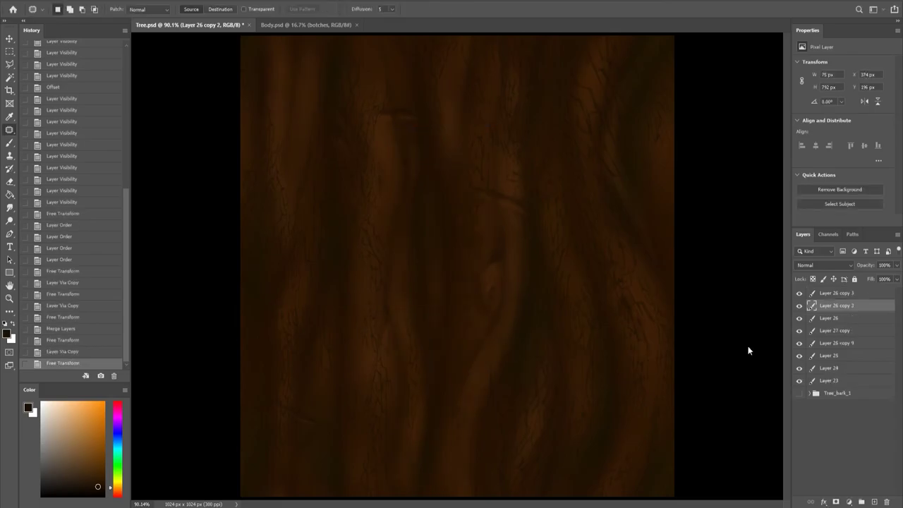
{"action": "key", "text": "ctrl+shift+x"}
{"action": "mouse_move", "coordinate": [360, 398]}
{"action": "left_mouse_down"}
{"action": "mouse_move", "coordinate": [298, 272]}
{"action": "mouse_move", "coordinate": [328, 306]}
{"action": "mouse_move", "coordinate": [346, 353]}
{"action": "left_mouse_up"}
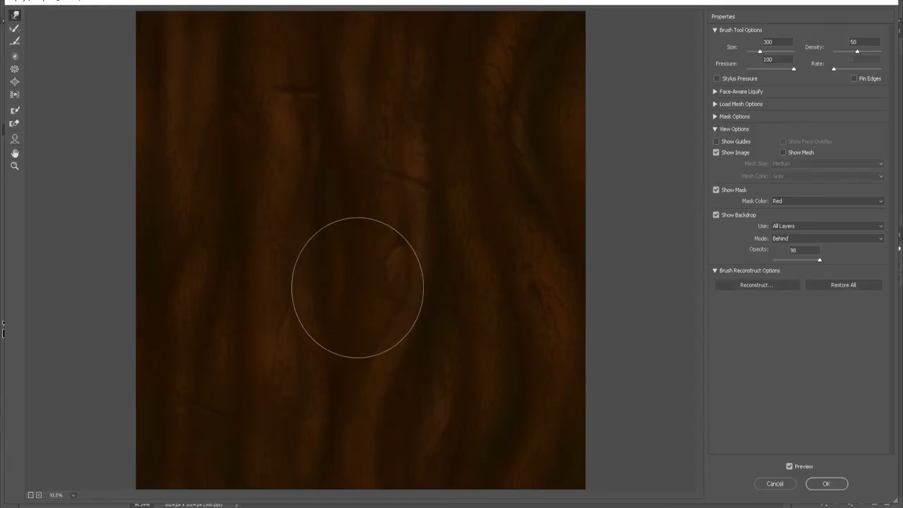
Apply the Liquify warp, then rotate the narrow crack strip clockwise.
{"action": "key", "text": "Return"}
{"action": "key", "text": "ctrl+t"}
{"action": "left_click_drag", "start_coordinate": [497, 494], "coordinate": [455, 497]}
{"action": "key", "text": "Return"}
Liquify the rotated strip again and hide a grain layer to compare.
{"action": "key", "text": "ctrl+shift+x"}
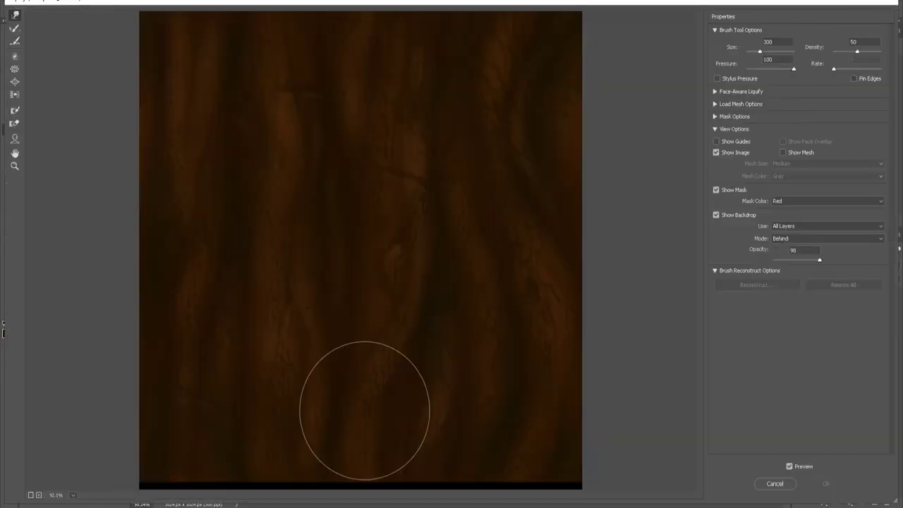
{"action": "key", "text": "Return"}
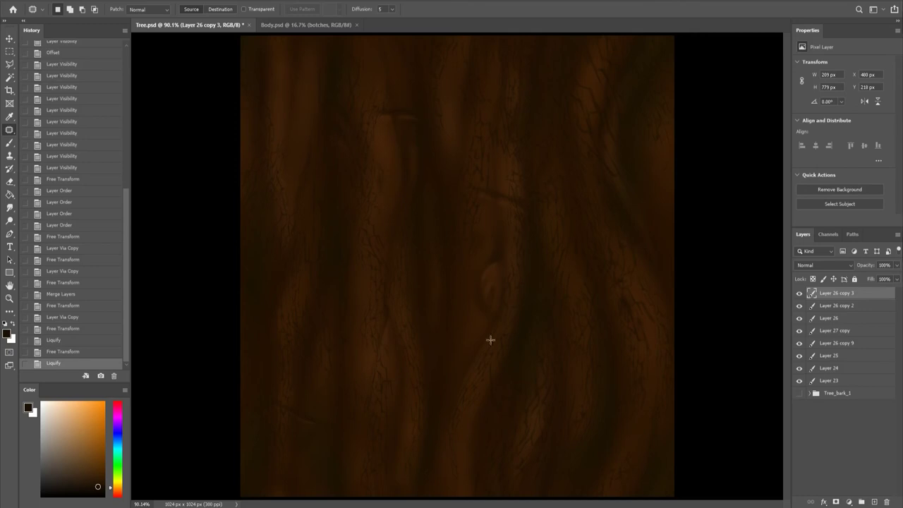
{"action": "left_click", "coordinate": [799, 330]}
Toggle the grain layers' visibility to compare, then select Layer 23.
{"action": "left_click", "coordinate": [799, 330]}
{"action": "left_click", "coordinate": [799, 333]}
{"action": "left_click", "coordinate": [799, 334]}
{"action": "left_click", "coordinate": [832, 380]}
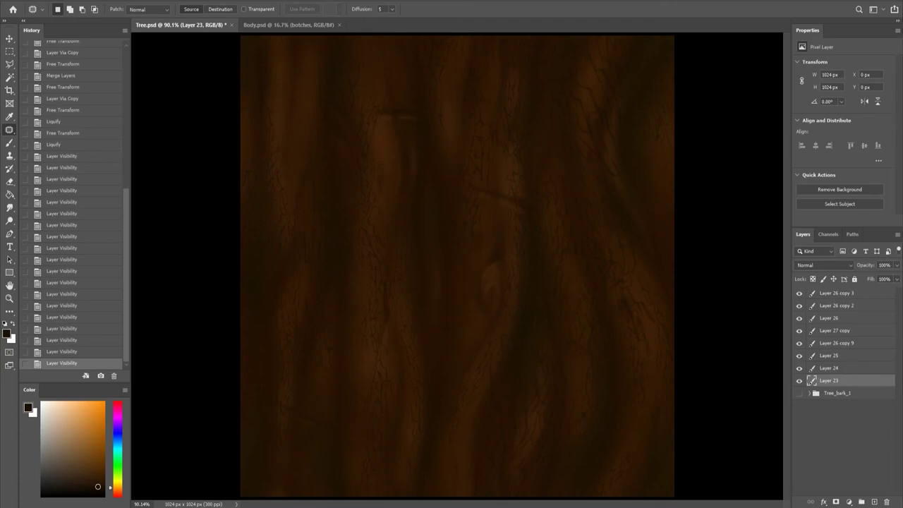
Merge Layer 26 copies 2, 3 and 9, Layer 26 and Layer 27 copy into one strip.
{"action": "left_click", "coordinate": [836, 293]}
{"action": "left_click", "coordinate": [822, 306], "text": "shift"}
{"action": "key", "text": "ctrl+e"}
{"action": "left_click", "coordinate": [822, 305], "text": "shift"}
{"action": "key", "text": "ctrl+e"}
{"action": "left_click", "coordinate": [822, 306], "text": "shift"}
{"action": "key", "text": "ctrl+e"}
{"action": "left_click", "coordinate": [822, 306], "text": "shift"}
{"action": "key", "text": "ctrl+e"}
Erase stray edges of the merged strip on Layer 26 copy 3.
{"action": "mouse_move", "coordinate": [515, 185]}
{"action": "left_mouse_down"}
{"action": "mouse_move", "coordinate": [592, 177]}
{"action": "mouse_move", "coordinate": [597, 61]}
{"action": "mouse_move", "coordinate": [431, 475]}
{"action": "left_mouse_up"}
{"action": "left_click", "coordinate": [829, 330]}
{"action": "key", "text": "ctrl+j"}
{"action": "key", "text": "ctrl+z"}
{"action": "left_click", "coordinate": [836, 293]}
{"action": "left_click", "coordinate": [799, 317]}
{"action": "left_click", "coordinate": [800, 317]}
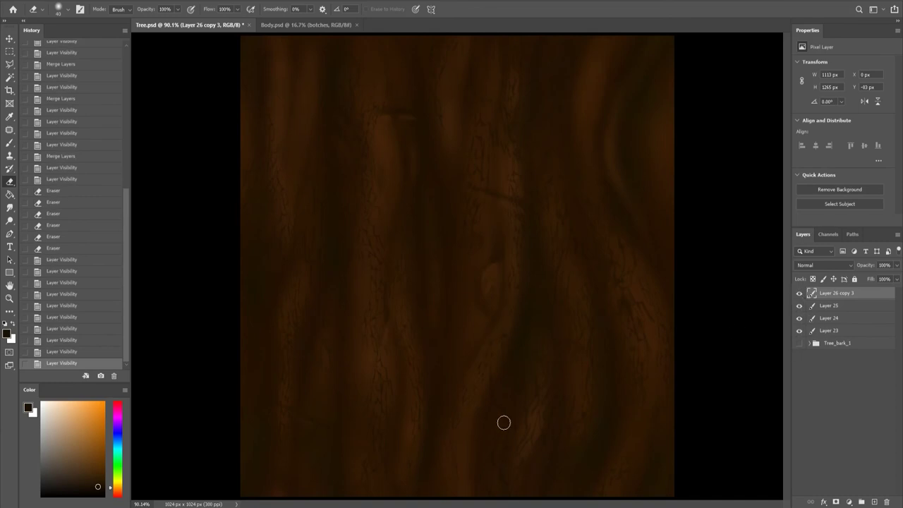
{"action": "left_click_drag", "start_coordinate": [268, 251], "coordinate": [483, 384]}
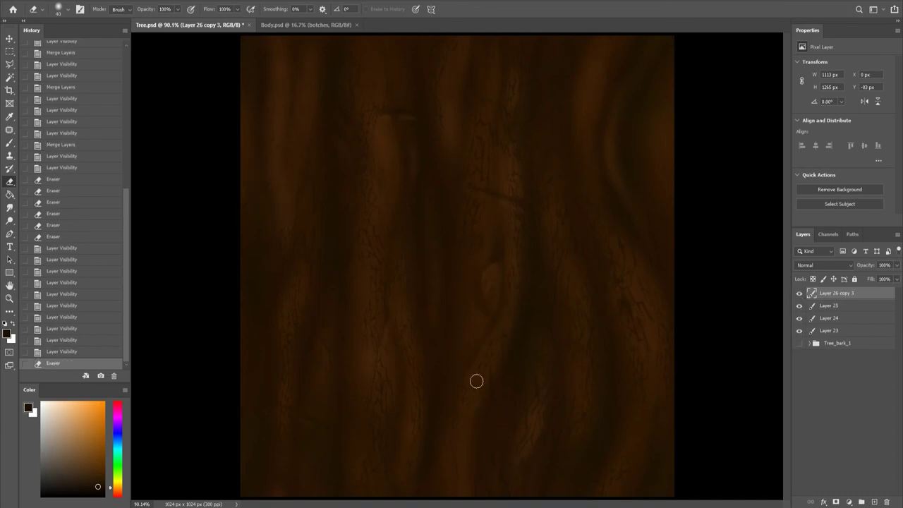
Copy a patch of grain to a new layer and rotate it about -136 degrees.
{"action": "key", "text": "j"}
{"action": "left_click_drag", "start_coordinate": [494, 151], "coordinate": [451, 494]}
{"action": "key", "text": "ctrl+j"}
{"action": "key", "text": "ctrl+t"}
{"action": "mouse_move", "coordinate": [557, 333]}
{"action": "left_mouse_down"}
{"action": "mouse_move", "coordinate": [283, 31]}
{"action": "mouse_move", "coordinate": [329, 228]}
{"action": "left_mouse_up"}
{"action": "key", "text": "Return"}
Erase the rotated patch's edges and merge it into Layer 26.
{"action": "key", "text": "e"}
{"action": "left_click_drag", "start_coordinate": [411, 431], "coordinate": [421, 422]}
{"action": "left_click_drag", "start_coordinate": [366, 258], "coordinate": [367, 327]}
{"action": "key", "text": "ctrl+e"}
{"action": "left_click", "coordinate": [800, 293]}
{"action": "left_click", "coordinate": [800, 293]}
{"action": "left_click_drag", "start_coordinate": [374, 189], "coordinate": [376, 351]}
{"action": "left_click_drag", "start_coordinate": [405, 151], "coordinate": [378, 187]}
{"action": "left_click", "coordinate": [799, 292]}
{"action": "left_click", "coordinate": [800, 293]}
Add a new empty layer and pick a small Brush for painting cracks.
{"action": "left_click", "coordinate": [874, 501]}
{"action": "key", "text": "b"}
{"action": "right_click", "coordinate": [399, 140]}
{"action": "key", "text": "Escape"}
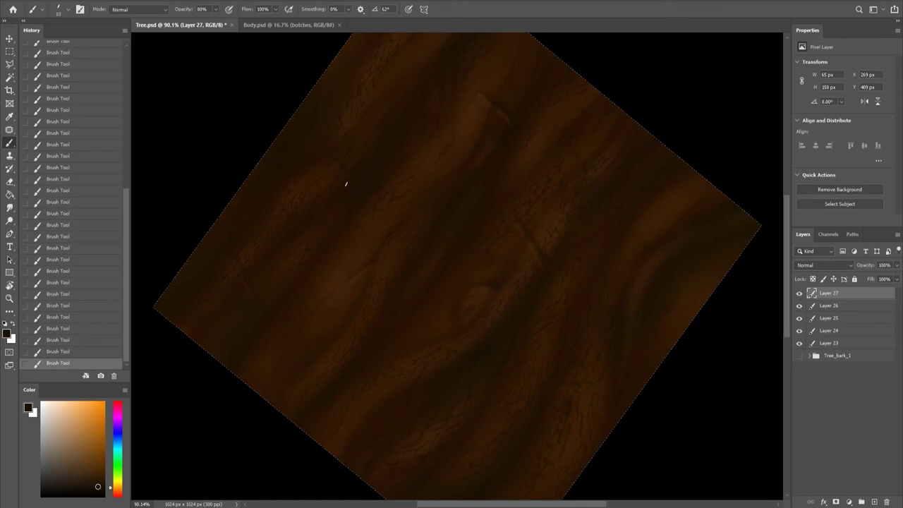
Paint several thin, faint crack strokes across the grain on Layer 27, then straighten the view.
{"action": "left_click_drag", "start_coordinate": [308, 249], "coordinate": [366, 203]}
{"action": "left_click_drag", "start_coordinate": [327, 273], "coordinate": [357, 224]}
{"action": "left_click_drag", "start_coordinate": [455, 171], "coordinate": [450, 164]}
{"action": "mouse_move", "coordinate": [441, 144]}
{"action": "left_mouse_down"}
{"action": "mouse_move", "coordinate": [397, 176]}
{"action": "mouse_move", "coordinate": [458, 150]}
{"action": "mouse_move", "coordinate": [480, 122]}
{"action": "left_mouse_up"}
{"action": "left_click_drag", "start_coordinate": [255, 359], "coordinate": [429, 210]}
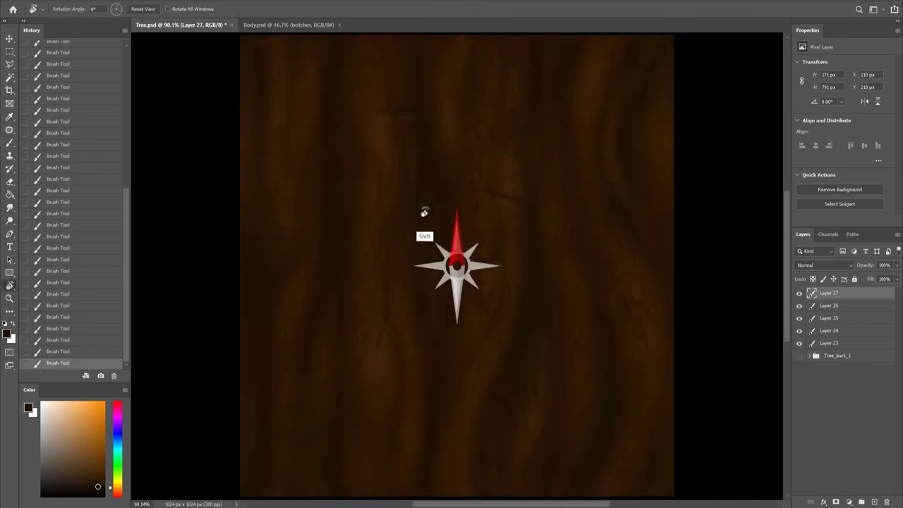
Paint crack strokes near the lower knot, including one running toward the top.
{"action": "left_click_drag", "start_coordinate": [374, 134], "coordinate": [381, 149]}
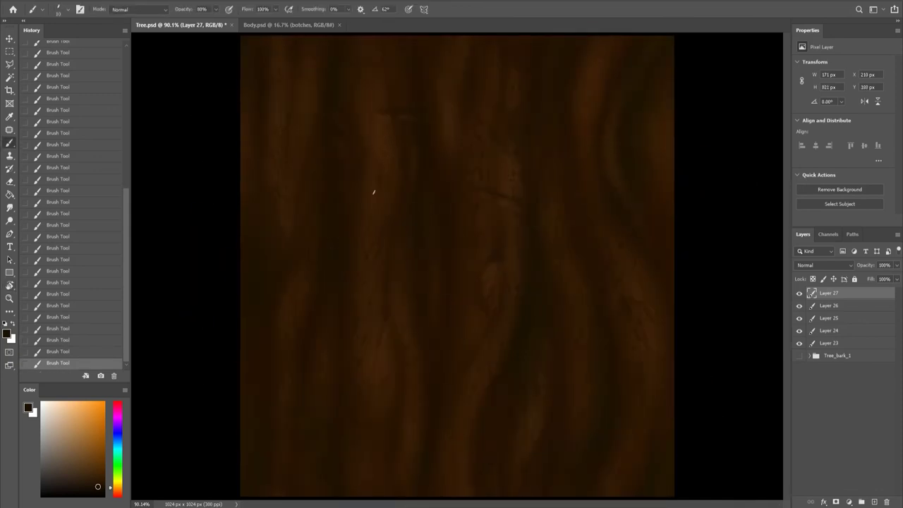
{"action": "left_click_drag", "start_coordinate": [379, 191], "coordinate": [334, 256]}
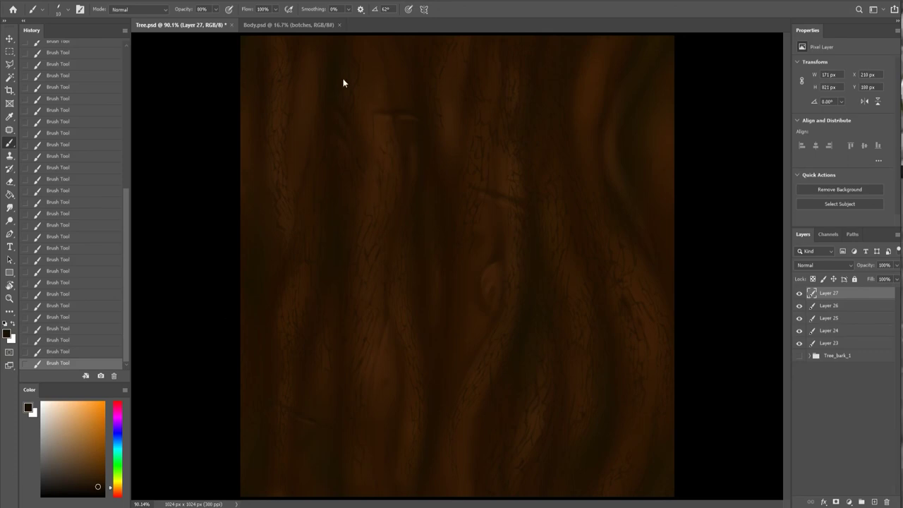
{"action": "left_click_drag", "start_coordinate": [449, 333], "coordinate": [464, 277]}
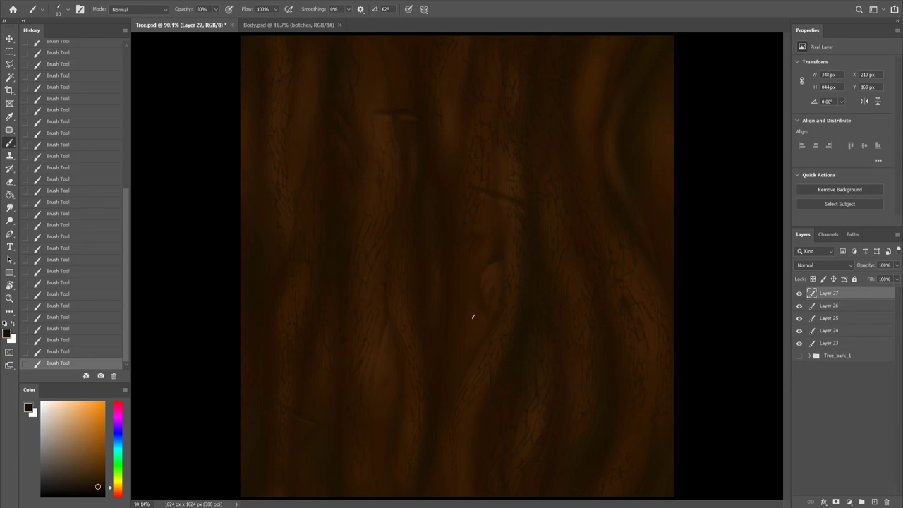
{"action": "mouse_move", "coordinate": [475, 345]}
{"action": "left_mouse_down"}
{"action": "mouse_move", "coordinate": [459, 335]}
{"action": "mouse_move", "coordinate": [454, 356]}
{"action": "left_mouse_up"}
{"action": "mouse_move", "coordinate": [450, 365]}
{"action": "left_mouse_down"}
{"action": "mouse_move", "coordinate": [456, 316]}
{"action": "mouse_move", "coordinate": [440, 59]}
{"action": "mouse_move", "coordinate": [450, 121]}
{"action": "left_mouse_up"}
Add more faint cracks on the right, left and top-right areas of the grain.
{"action": "left_click_drag", "start_coordinate": [556, 250], "coordinate": [585, 288]}
{"action": "left_click_drag", "start_coordinate": [465, 423], "coordinate": [463, 440]}
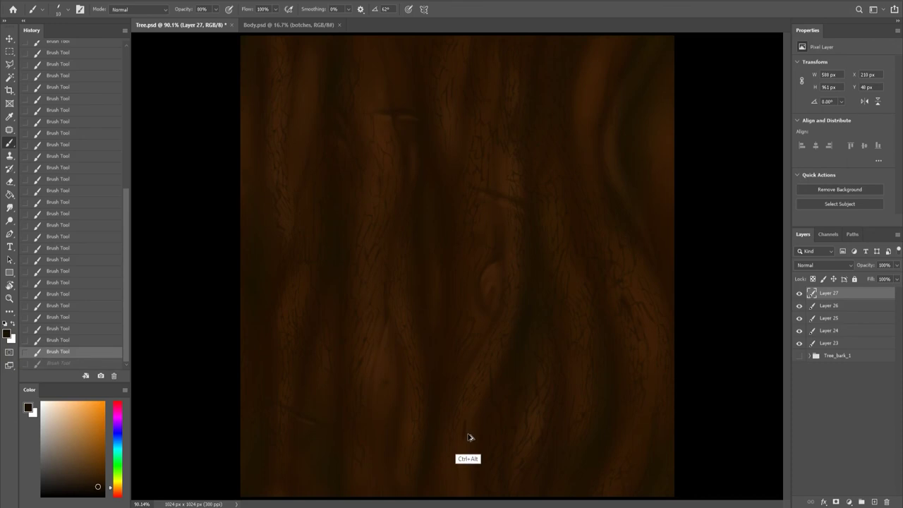
{"action": "left_click_drag", "start_coordinate": [472, 299], "coordinate": [472, 306]}
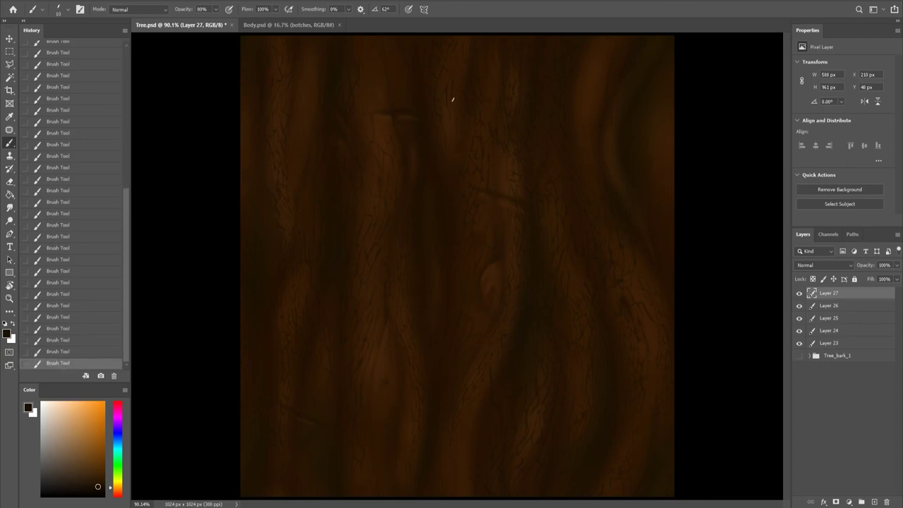
{"action": "left_click_drag", "start_coordinate": [371, 192], "coordinate": [302, 215]}
{"action": "key", "text": "ctrl+comma"}
{"action": "key", "text": "ctrl+comma"}
{"action": "mouse_move", "coordinate": [619, 122]}
{"action": "left_mouse_down"}
{"action": "mouse_move", "coordinate": [591, 61]}
{"action": "mouse_move", "coordinate": [605, 68]}
{"action": "mouse_move", "coordinate": [581, 65]}
{"action": "mouse_move", "coordinate": [594, 89]}
{"action": "left_mouse_up"}
{"action": "left_click_drag", "start_coordinate": [597, 168], "coordinate": [580, 90]}
{"action": "left_click_drag", "start_coordinate": [443, 68], "coordinate": [576, 145]}
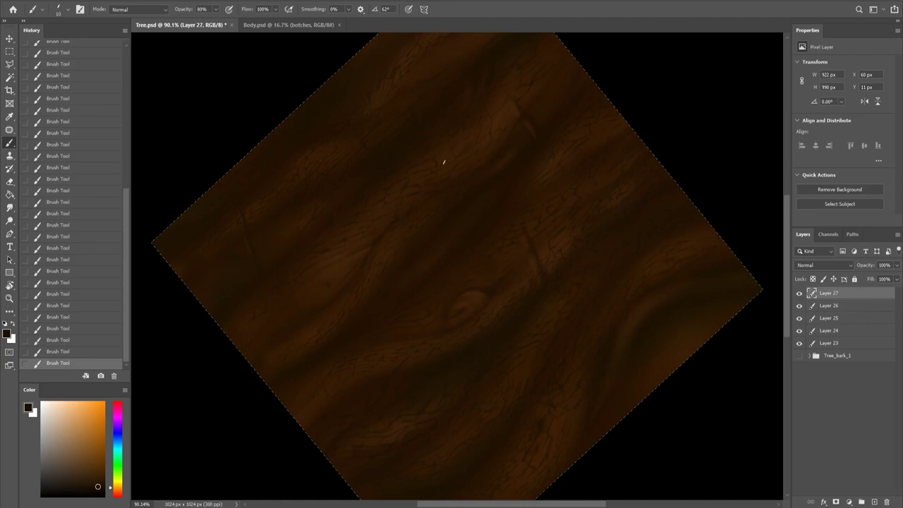
{"action": "left_click_drag", "start_coordinate": [536, 358], "coordinate": [575, 251]}
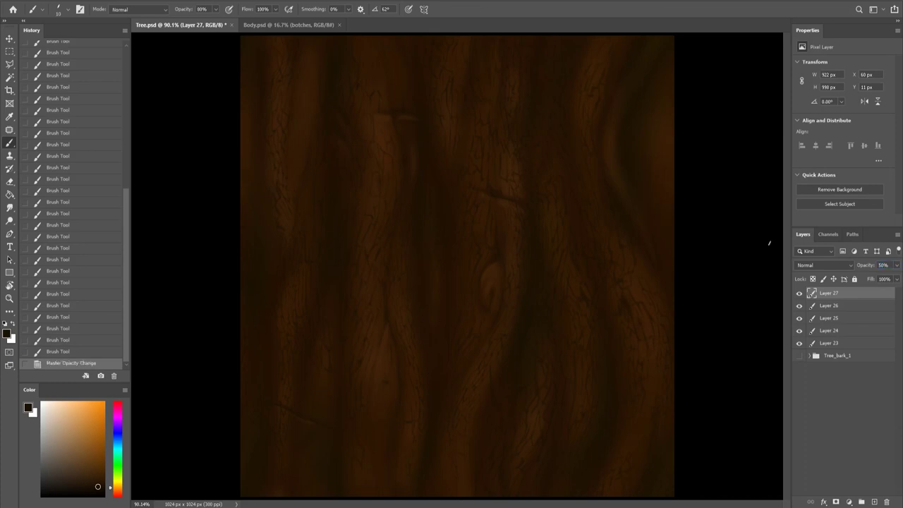
Dab a crack touch-up, merge Layer 26 into Layer 27 and set opacity to 70%.
{"action": "left_click", "coordinate": [799, 307]}
{"action": "left_click", "coordinate": [800, 305]}
{"action": "left_click", "coordinate": [799, 305]}
{"action": "left_click", "coordinate": [799, 306]}
{"action": "left_click", "coordinate": [520, 307]}
{"action": "key", "text": "ctrl+e"}
{"action": "type", "text": "70"}
{"action": "key", "text": "Return"}
{"action": "type", "text": "0"}
{"action": "key", "text": "Return"}
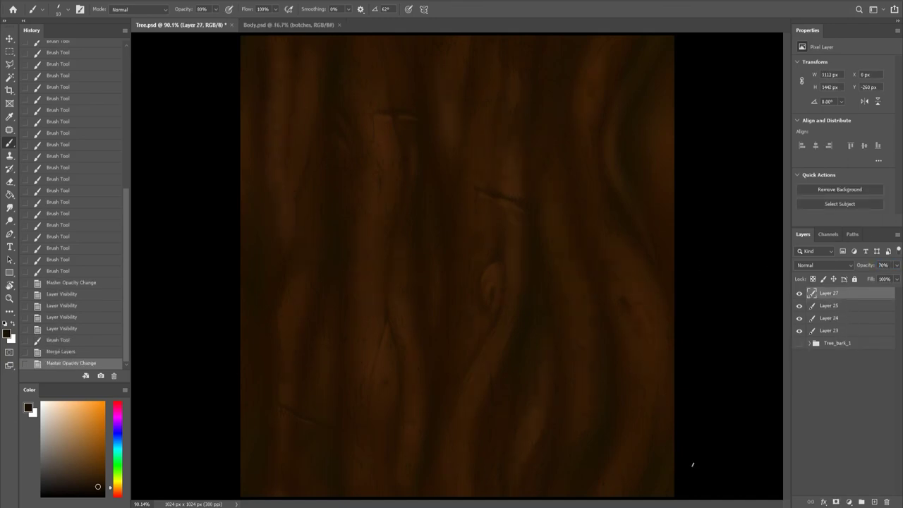
Stamp all visible layers, offset the stamp to check seams, then delete it.
{"action": "key", "text": "ctrl+shift+alt+e"}
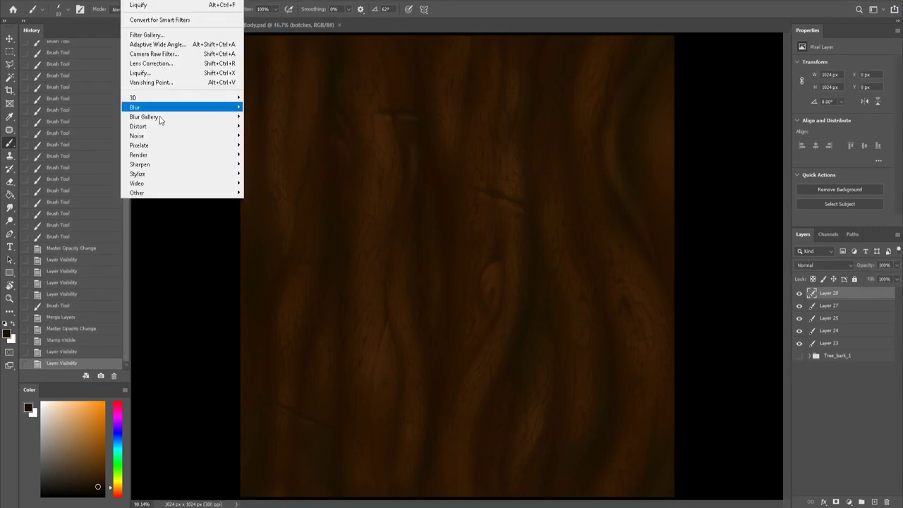
{"action": "left_click", "coordinate": [162, 105]}
{"action": "key", "text": "Return"}
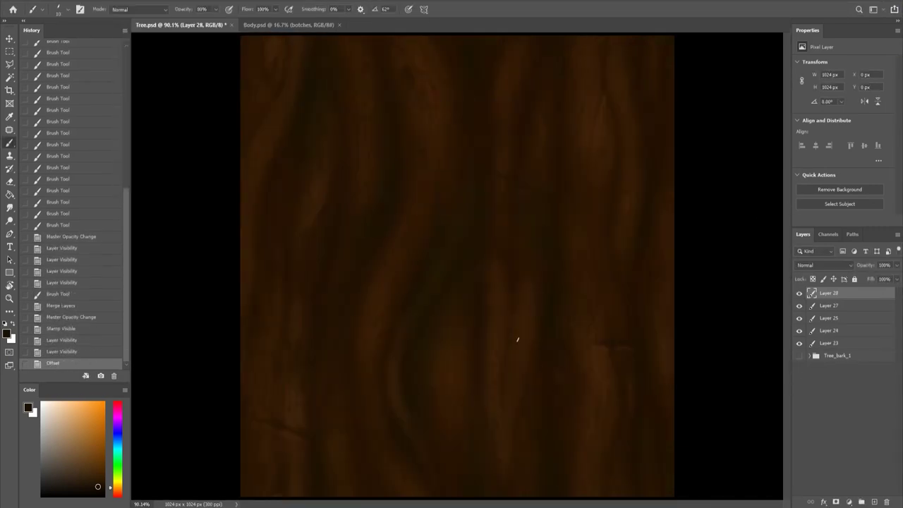
{"action": "key", "text": "Delete"}
Offset Layer 27 and Layer 24 by half the canvas with wrap around.
{"action": "key", "text": "ctrl+alt+f"}
{"action": "key", "text": "Return"}
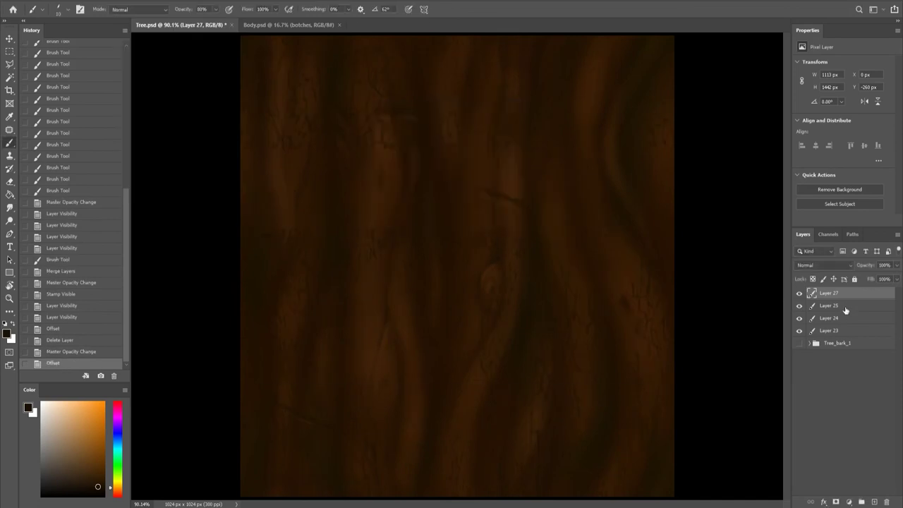
{"action": "key", "text": "alt+bracketleft"}
{"action": "key", "text": "alt+bracketleft"}
{"action": "key", "text": "ctrl+alt+f"}
{"action": "key", "text": "ctrl+alt+f"}
{"action": "left_click", "coordinate": [829, 292]}
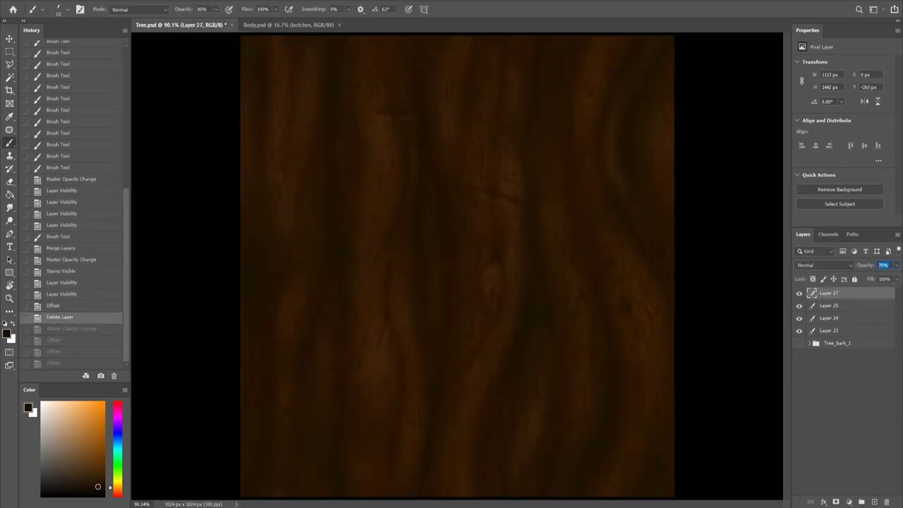
{"action": "left_click_drag", "start_coordinate": [799, 293], "coordinate": [799, 330]}
Apply the +512 px Offset filter to Layer 25 and Layer 24.
{"action": "left_click", "coordinate": [261, 238]}
{"action": "key", "text": "Escape"}
{"action": "left_click", "coordinate": [829, 306]}
{"action": "left_click", "coordinate": [261, 238]}
{"action": "left_click", "coordinate": [481, 133]}
{"action": "key", "text": "alt+bracketleft"}
{"action": "left_click", "coordinate": [150, 193]}
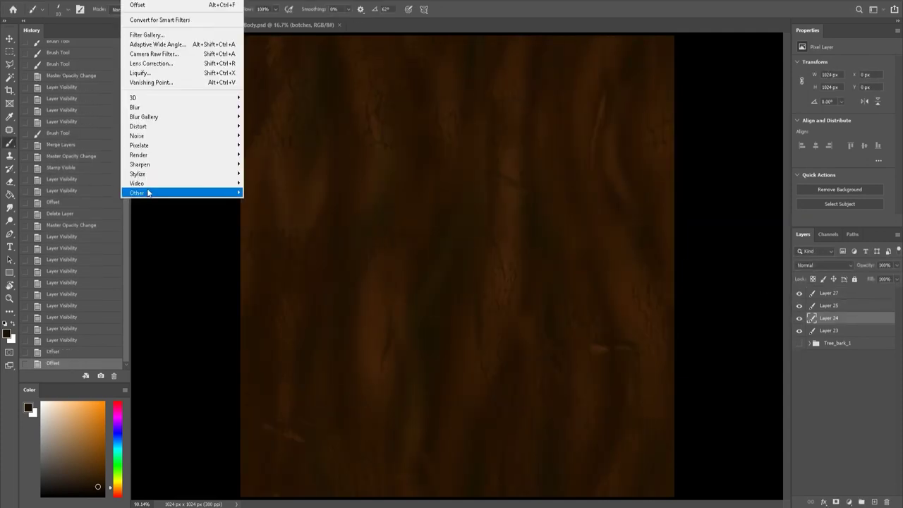
{"action": "key", "text": "Return"}
{"action": "key", "text": "b"}
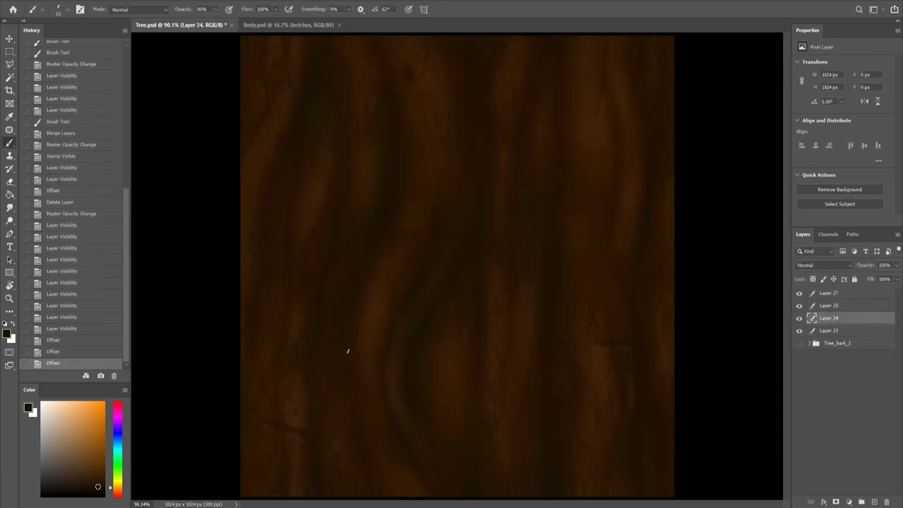
Undo the extra offsets on Layer 27 and crop the canvas to a 1024 px square.
{"action": "key", "text": "alt+bracketright"}
{"action": "key", "text": "alt+bracketright"}
{"action": "key", "text": "ctrl+alt+f"}
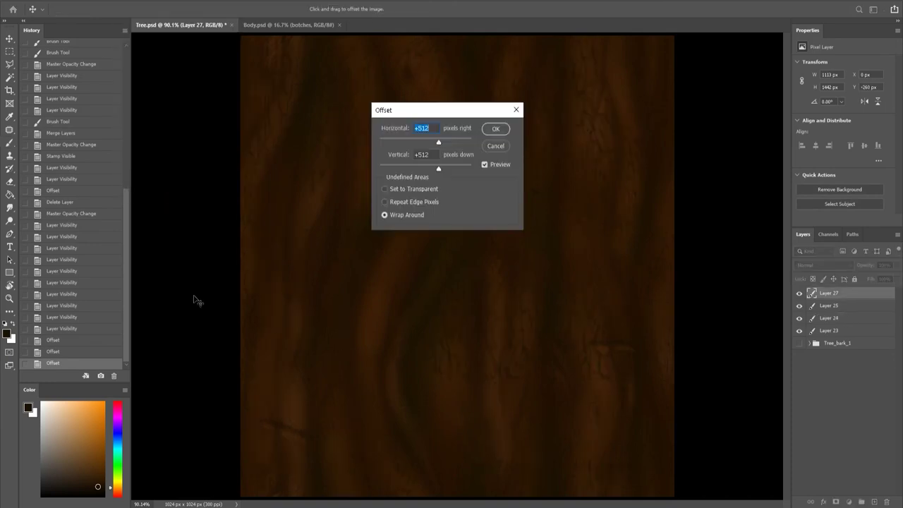
{"action": "key", "text": "Return"}
{"action": "key", "text": "ctrl+z"}
{"action": "key", "text": "ctrl+z"}
{"action": "key", "text": "ctrl+z"}
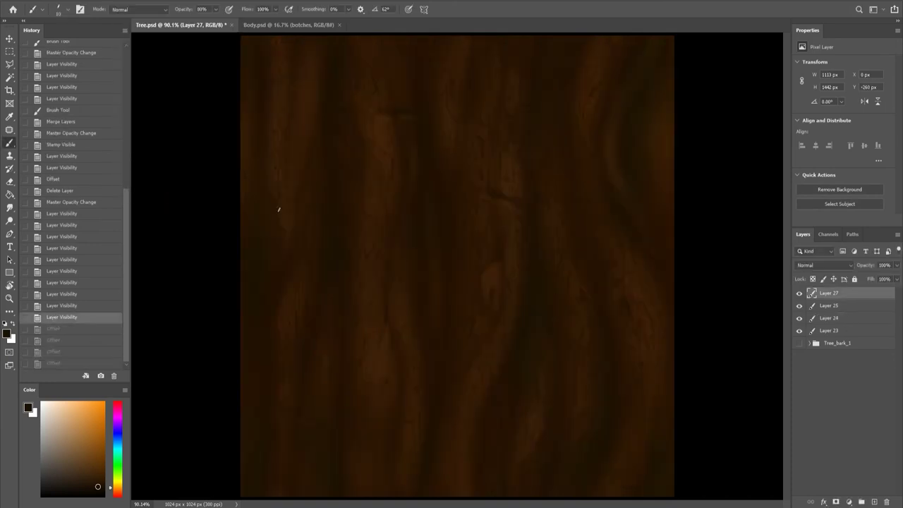
{"action": "key", "text": "c"}
{"action": "key", "text": "Return"}
Offset Layer 25 and Layer 24 by 512 px again and view at actual pixel size.
{"action": "key", "text": "ctrl+alt+f"}
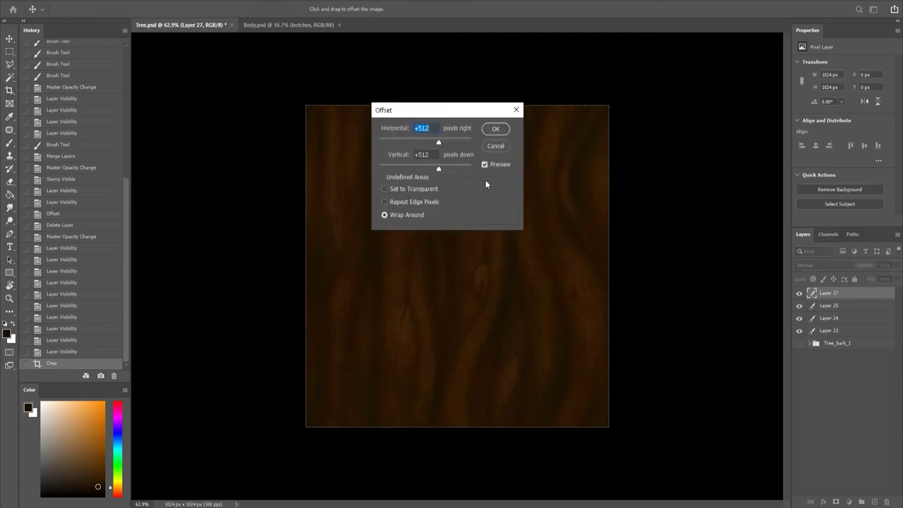
{"action": "key", "text": "Return"}
{"action": "key", "text": "alt+bracketleft"}
{"action": "key", "text": "v"}
{"action": "key", "text": "ctrl+alt+f"}
{"action": "key", "text": "Return"}
{"action": "key", "text": "alt+bracketleft"}
{"action": "key", "text": "ctrl+alt+f"}
{"action": "key", "text": "Return"}
{"action": "key", "text": "b"}
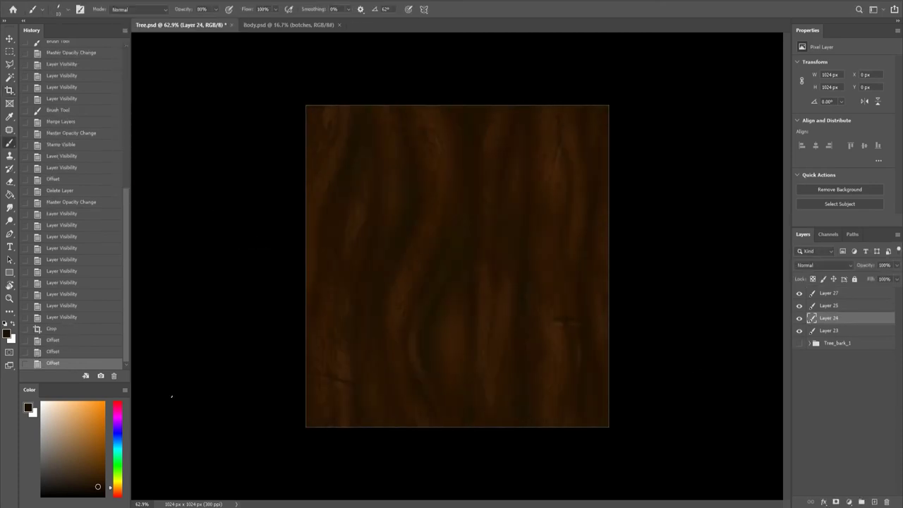
{"action": "key", "text": "ctrl+1"}
Add Layer 28 and dab dark touch-ups along the grain near the lower knot.
{"action": "key", "text": "ctrl+shift+alt+n"}
{"action": "left_click", "coordinate": [422, 317]}
{"action": "left_click", "coordinate": [436, 338]}
{"action": "left_click", "coordinate": [436, 338]}
{"action": "left_click", "coordinate": [437, 341]}
{"action": "left_click", "coordinate": [437, 342]}
{"action": "left_click", "coordinate": [438, 344]}
{"action": "left_click", "coordinate": [438, 345]}
{"action": "left_click", "coordinate": [438, 347]}
{"action": "left_click", "coordinate": [443, 357]}
{"action": "left_click", "coordinate": [444, 357]}
{"action": "left_click", "coordinate": [444, 358]}
{"action": "left_click", "coordinate": [444, 360]}
{"action": "left_click", "coordinate": [444, 360]}
{"action": "left_click", "coordinate": [444, 362]}
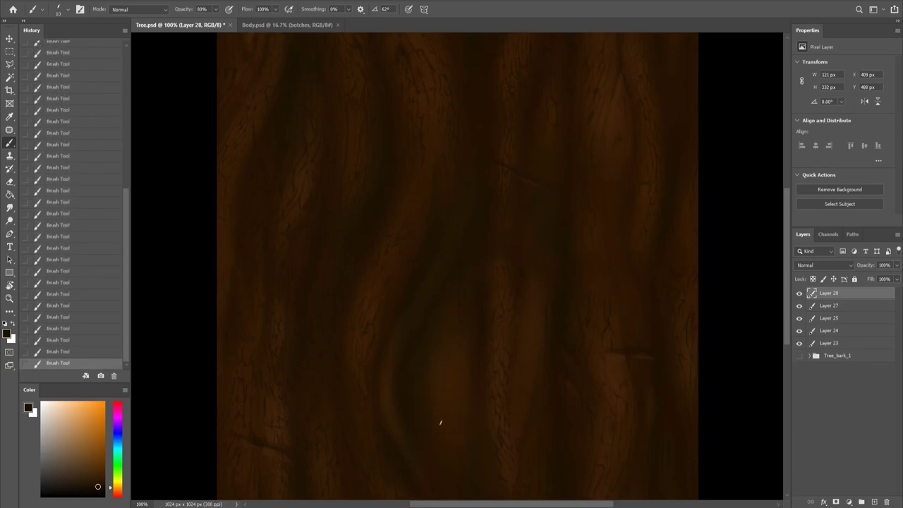